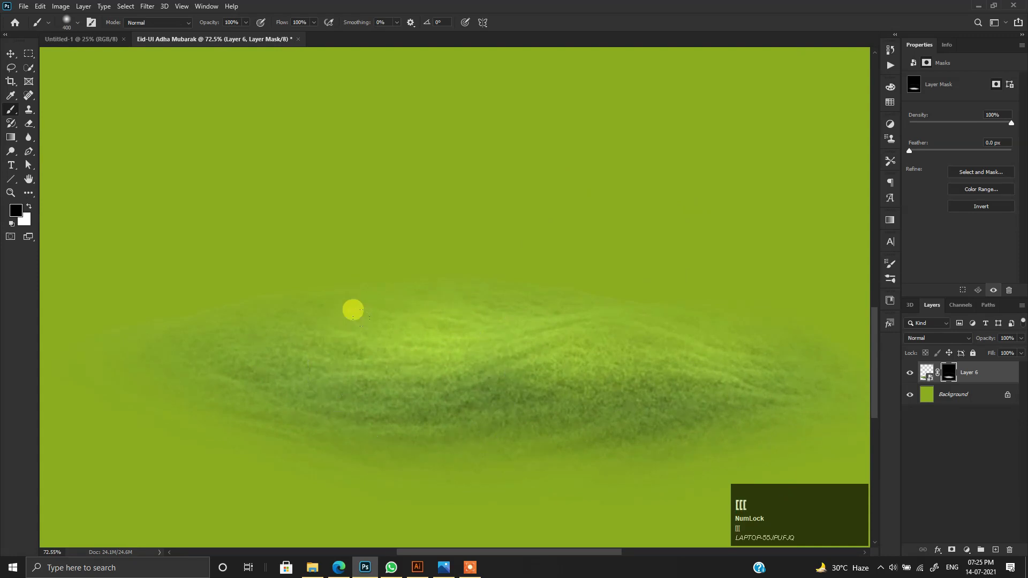
# Paint black on the grass layer's mask to fade the upper edge of the mound into the green background
pyautogui.moveTo(308, 296)
pyautogui.mouseDown()
pyautogui.moveTo(654, 310)
pyautogui.moveTo(542, 304)
pyautogui.mouseUp()
pyautogui.scroll(-2, 588, 301)
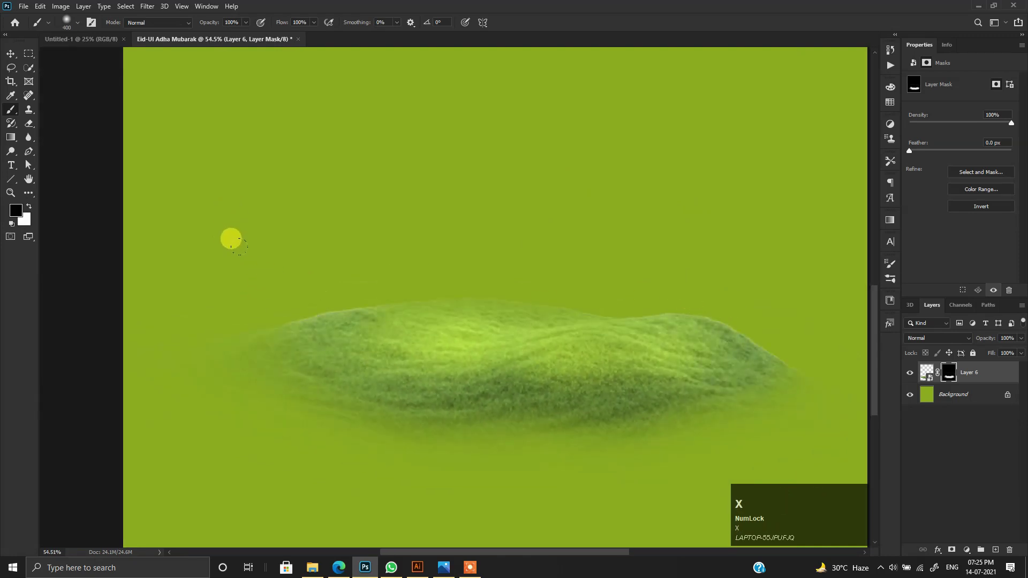
pyautogui.press('[')
pyautogui.moveTo(246, 257)
pyautogui.mouseDown()
pyautogui.moveTo(587, 225)
pyautogui.moveTo(760, 289)
pyautogui.mouseUp()
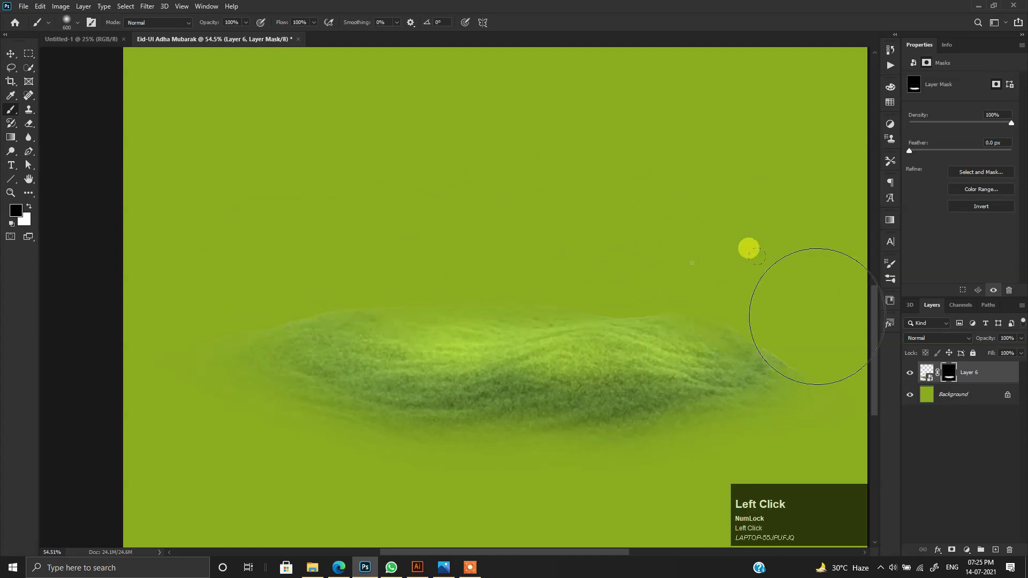
# Move the grass mound slightly downward on the poster
pyautogui.press('v')
pyautogui.keyDown('alt'); pyautogui.scroll(-2, 141, 333); pyautogui.keyUp('alt')
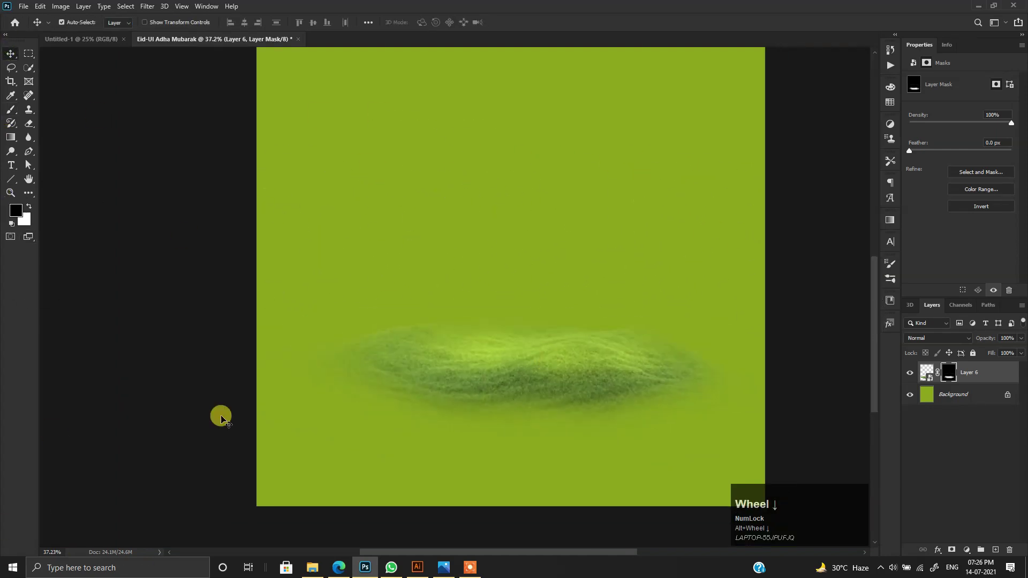
pyautogui.keyDown('alt'); pyautogui.scroll(1, 535, 362); pyautogui.keyUp('alt')
pyautogui.keyDown('alt'); pyautogui.scroll(-3, 500, 355); pyautogui.keyUp('alt')
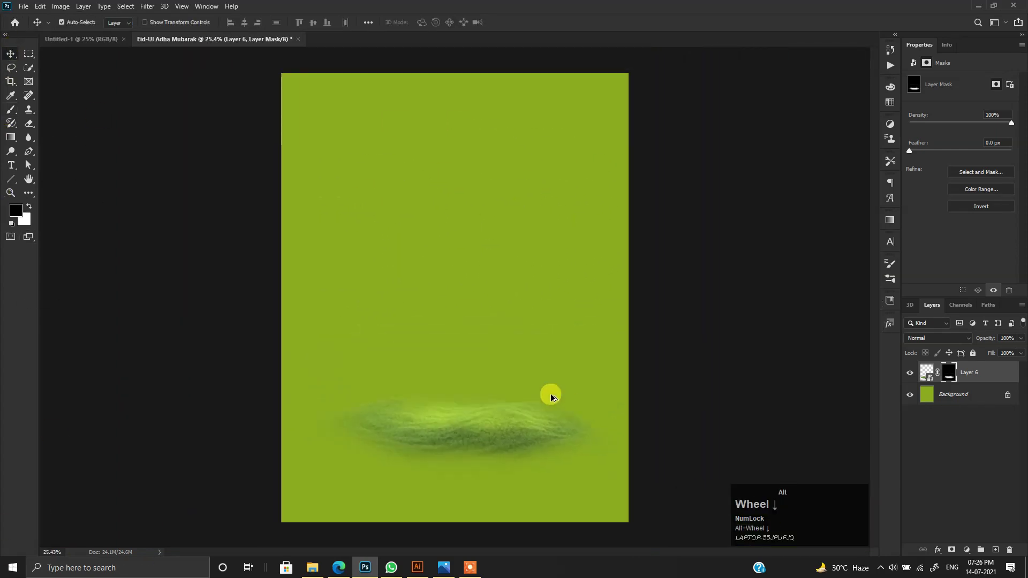
pyautogui.moveTo(469, 435); pyautogui.dragTo(467, 442)
# Place Layer 1.png from the Source images folder, scaling the man to about 287 x 888 px and standing him on the grass
pyautogui.click(312, 567)
pyautogui.click(336, 132)
pyautogui.moveTo(336, 131); pyautogui.dragTo(475, 354)
pyautogui.moveTo(451, 518); pyautogui.dragTo(464, 192)
pyautogui.moveTo(456, 134); pyautogui.dragTo(440, 367)
pyautogui.scroll(3, 436, 372)
pyautogui.doubleClick(440, 358)
pyautogui.scroll(-2, 418, 367)
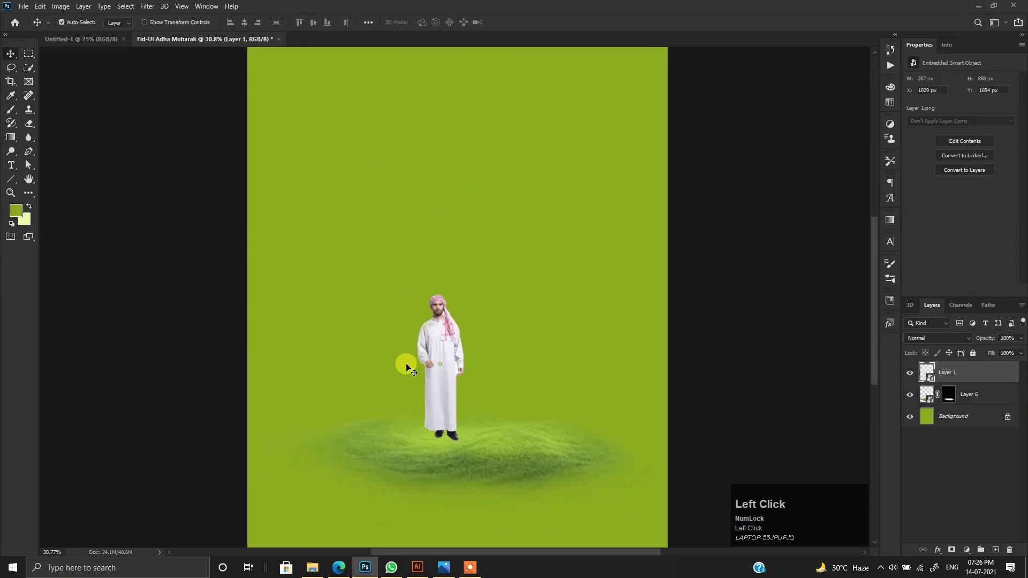
# Place the goat image pngguru.com (43).png, scale it to about 533 x 501 px and position it in front of the man
pyautogui.click(313, 569)
pyautogui.moveTo(564, 123); pyautogui.dragTo(455, 385)
pyautogui.scroll(2, 670, 262)
pyautogui.moveTo(713, 274); pyautogui.dragTo(312, 268)
pyautogui.moveTo(261, 275); pyautogui.dragTo(439, 406)
pyautogui.press('Return')
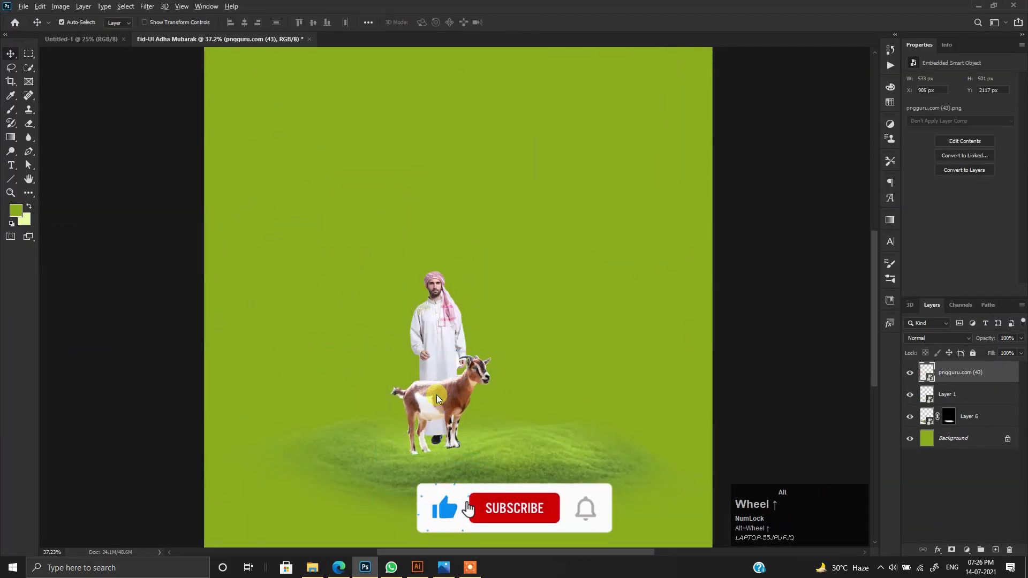
# Draw a curved collar loop around the goat's neck with the Pen tool as an unfilled shape with a white 1.5 px stroke
pyautogui.scroll(10, 436, 395)
pyautogui.scroll(5, 448, 383)
pyautogui.click(469, 372)
pyautogui.scroll(5, 436, 413)
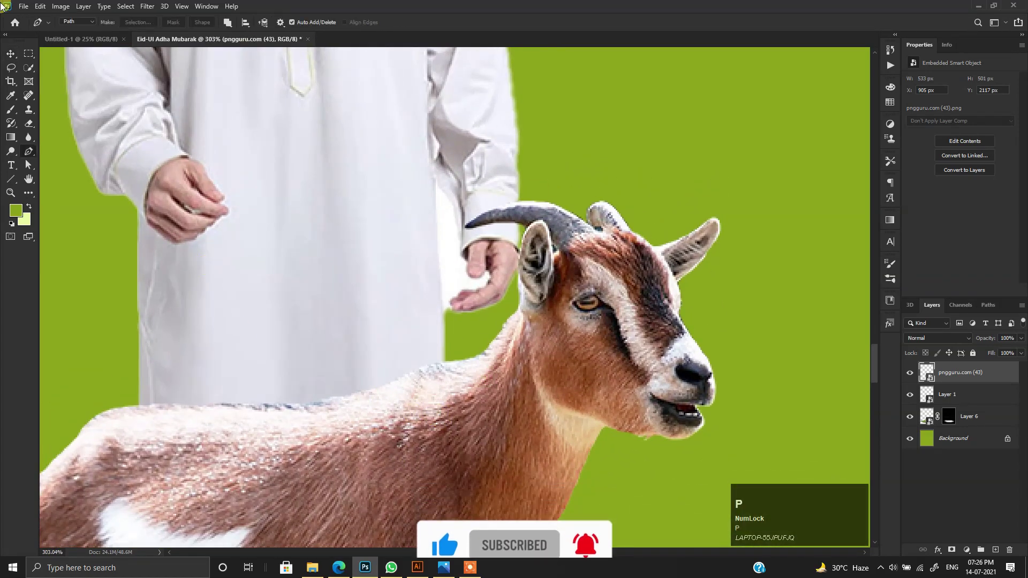
pyautogui.click(29, 151)
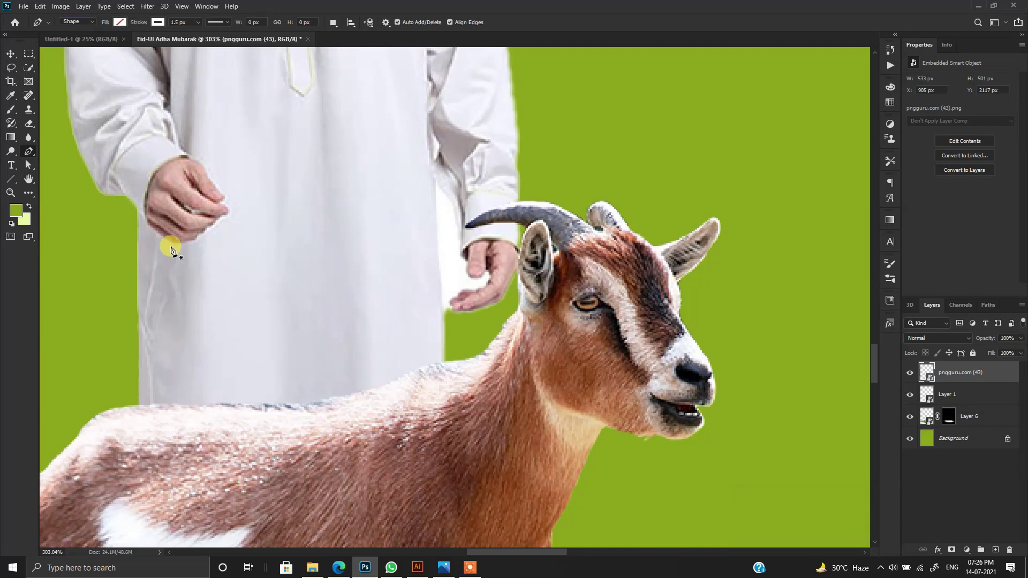
pyautogui.click(595, 416)
pyautogui.hotkey('ctrl', 'z')
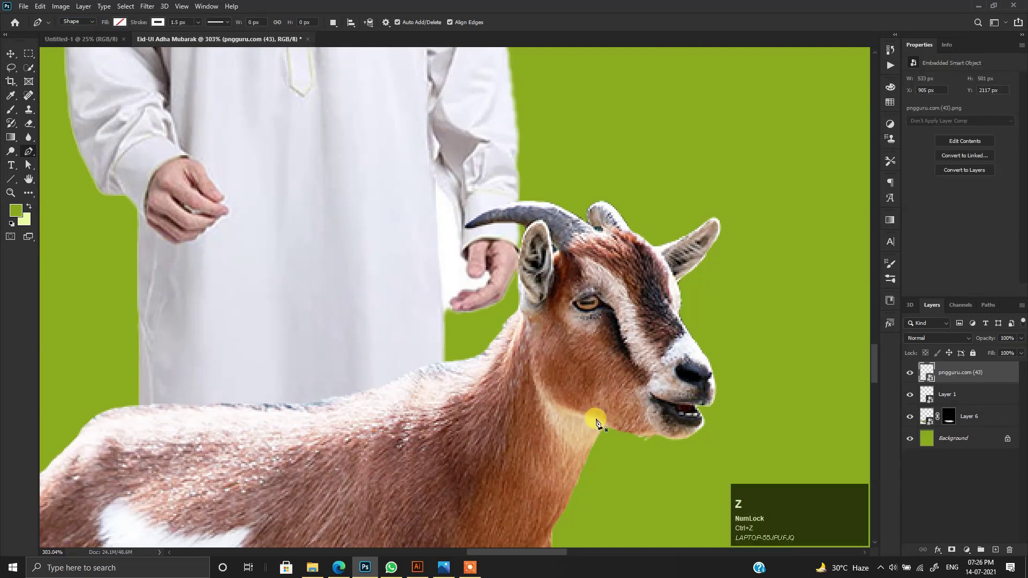
pyautogui.click(603, 430)
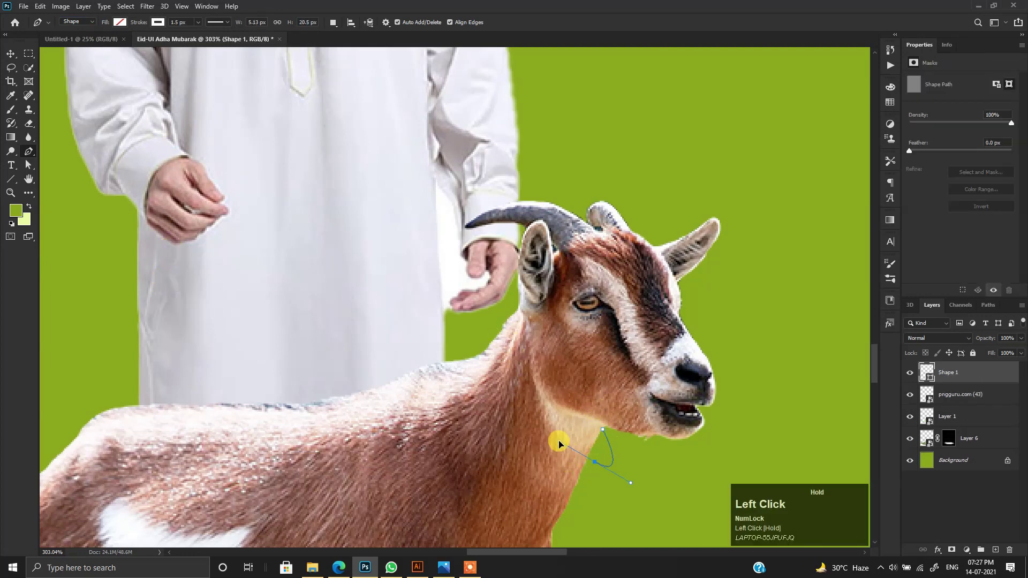
pyautogui.moveTo(550, 439); pyautogui.dragTo(550, 440)
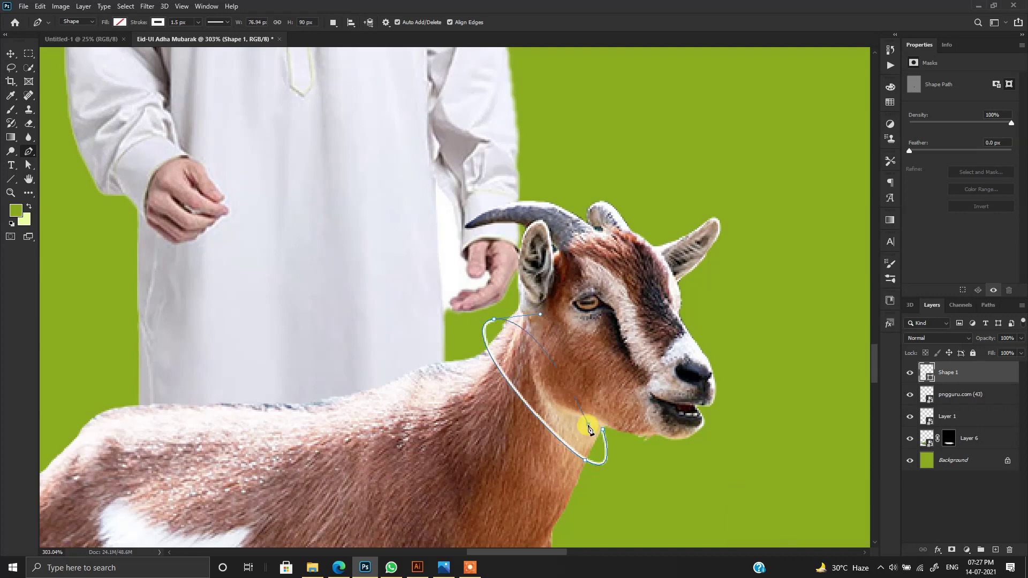
pyautogui.moveTo(588, 425); pyautogui.dragTo(576, 429)
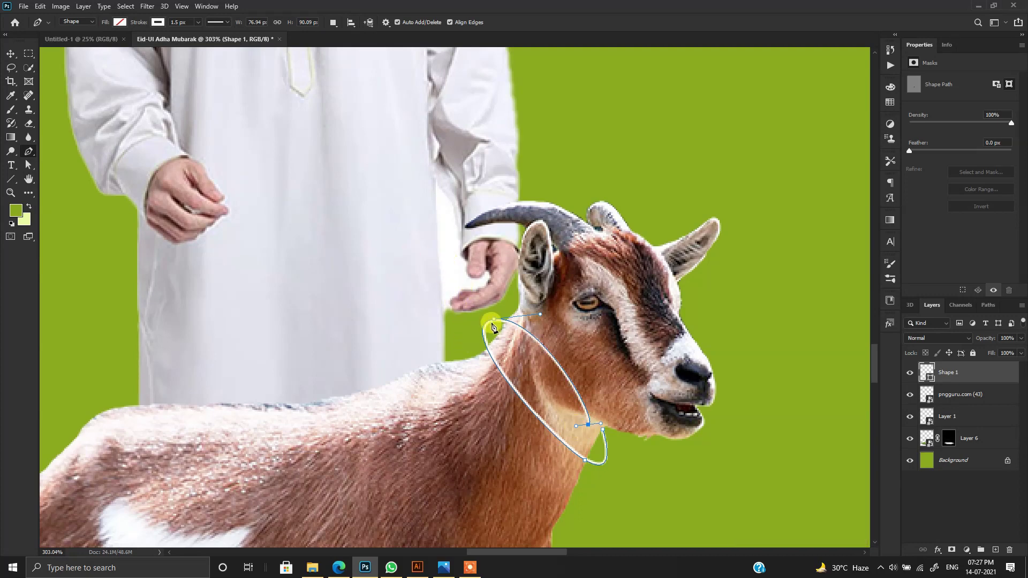
pyautogui.moveTo(486, 323); pyautogui.dragTo(473, 325)
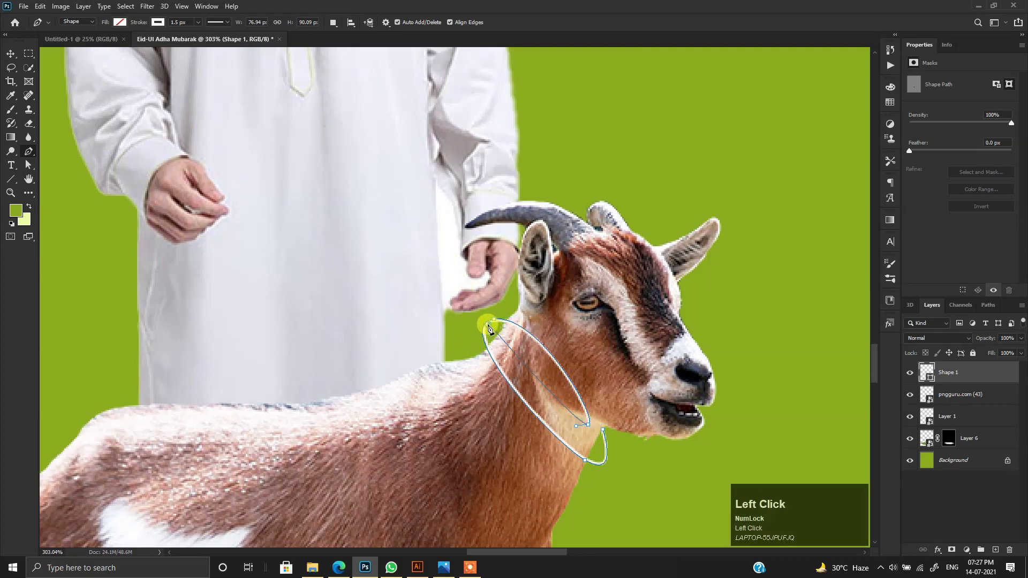
# Continue the path from the goat's collar to the man's hand on the goat's tail side, ending in a small curl below it
pyautogui.keyDown('alt'); pyautogui.scroll(-2, 358, 291); pyautogui.keyUp('alt')
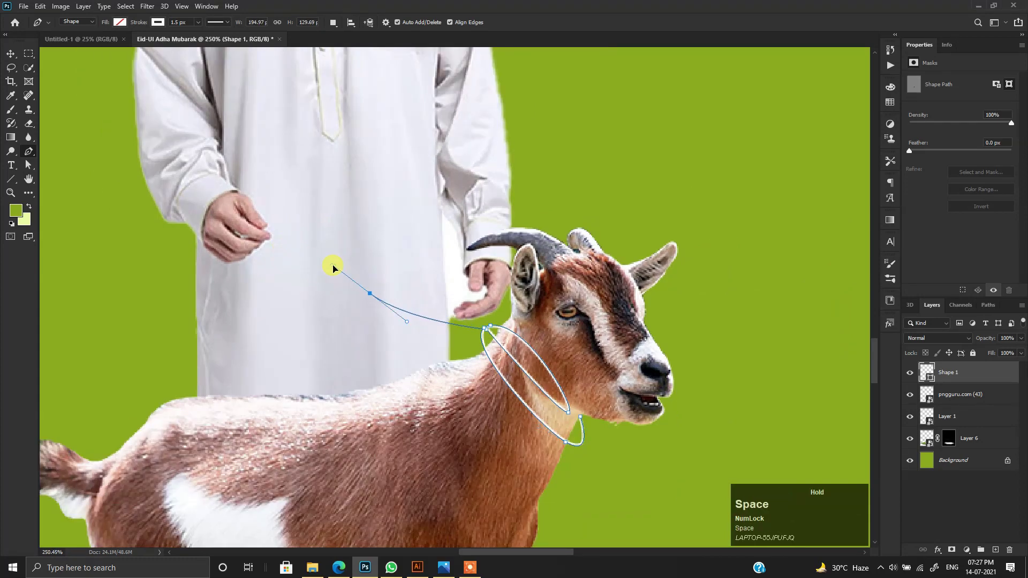
pyautogui.click(222, 229)
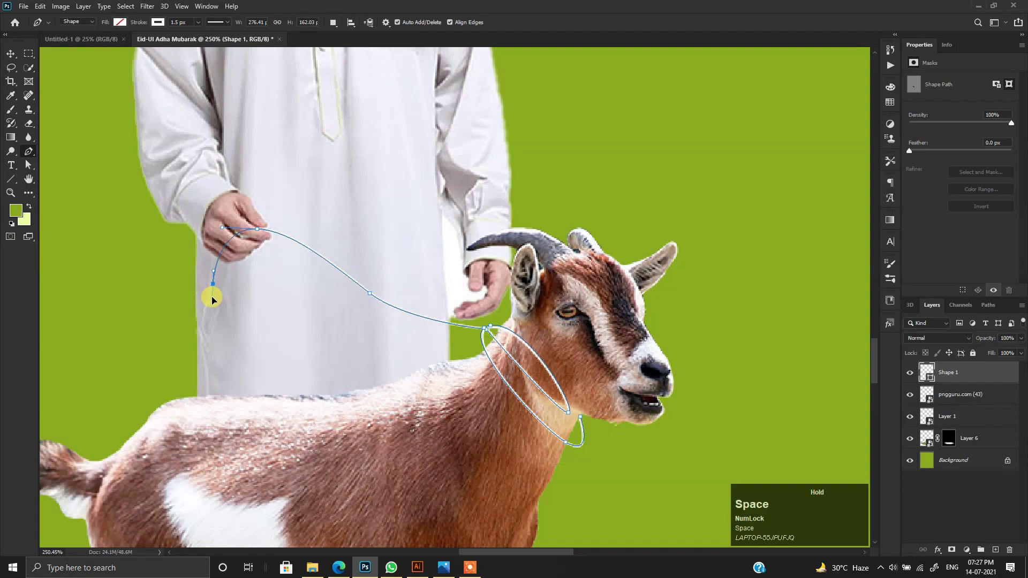
pyautogui.keyDown('alt'); pyautogui.scroll(5, 212, 299); pyautogui.keyUp('alt')
pyautogui.moveTo(227, 283); pyautogui.dragTo(205, 309)
pyautogui.press('space')
pyautogui.keyDown('alt'); pyautogui.scroll(2, 211, 322); pyautogui.keyUp('alt')
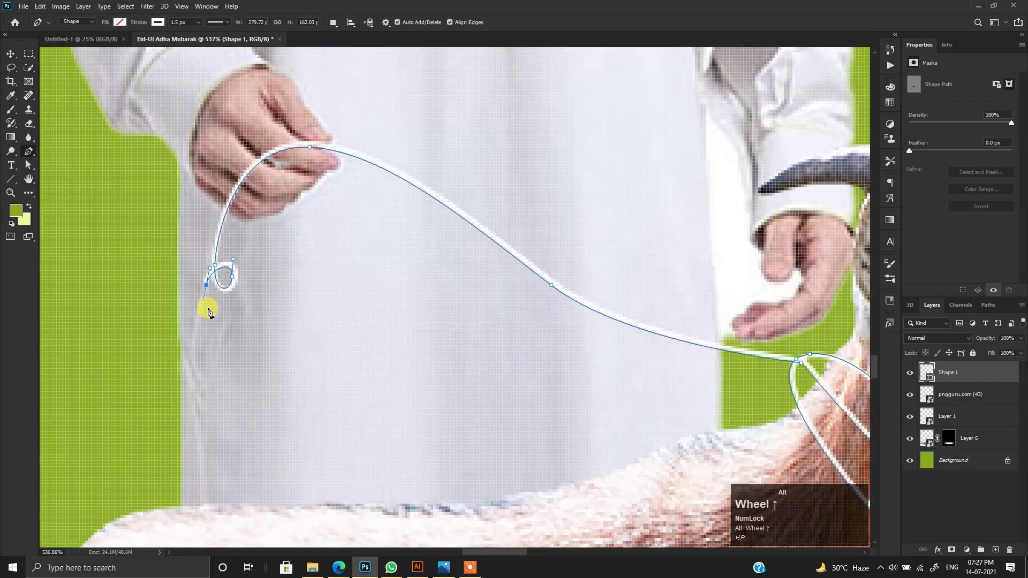
pyautogui.keyDown('alt'); pyautogui.scroll(2, 210, 310); pyautogui.keyUp('alt')
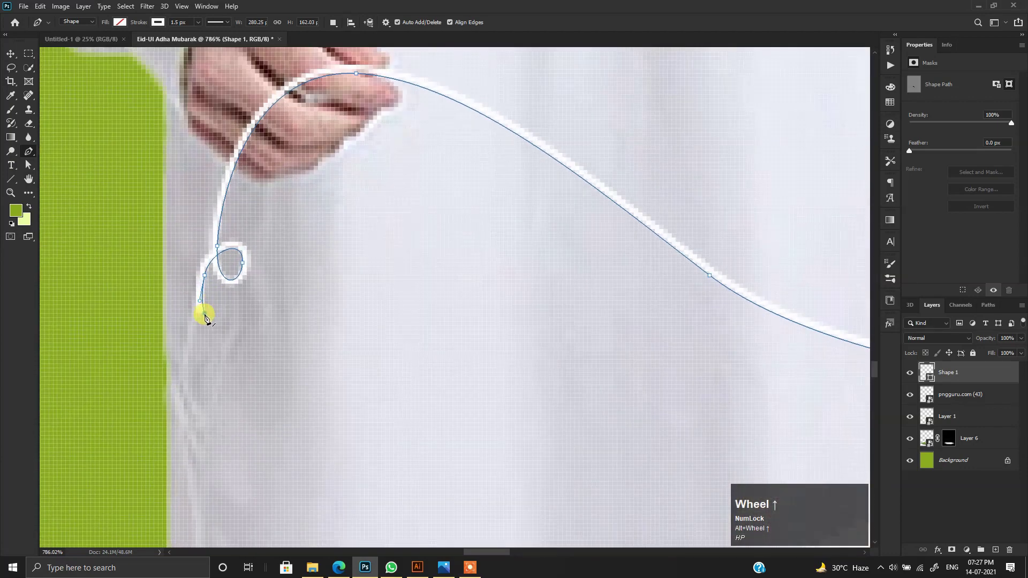
pyautogui.click(10, 56)
pyautogui.keyDown('alt'); pyautogui.scroll(-6, 266, 342); pyautogui.keyUp('alt')
pyautogui.keyDown('alt'); pyautogui.scroll(1, 532, 349); pyautogui.keyUp('alt')
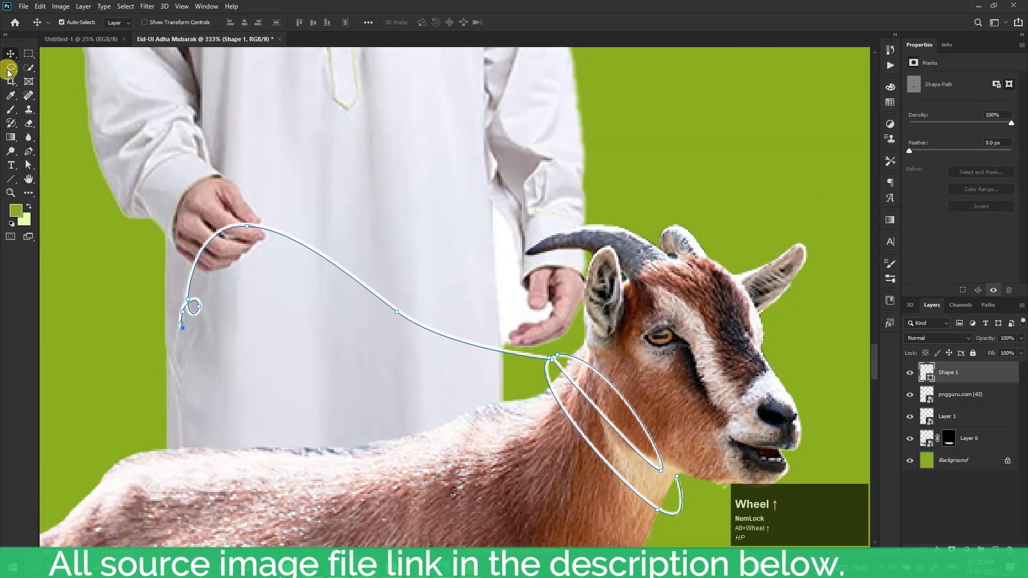
# Add a layer mask to the rope shape and brush out the unwanted collar lines across the goat's neck at size 10
pyautogui.click(944, 541)
pyautogui.keyDown('alt'); pyautogui.scroll(1, 439, 350); pyautogui.keyUp('alt')
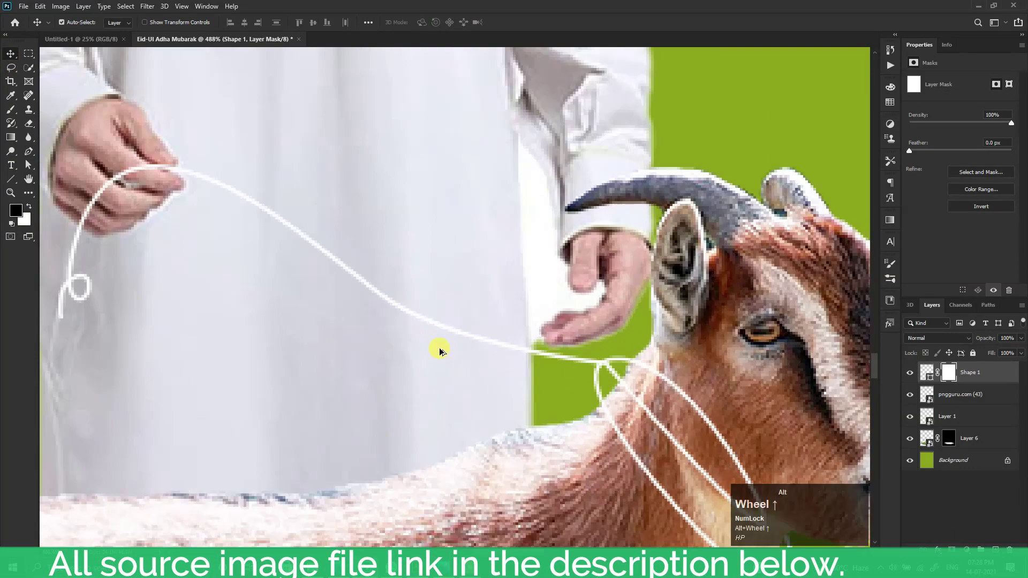
pyautogui.click(10, 109)
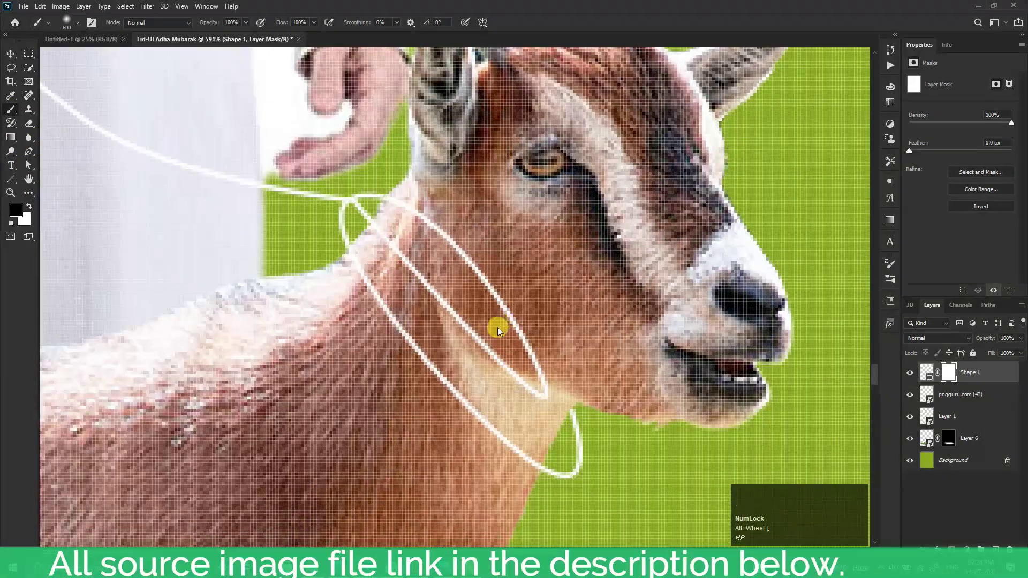
pyautogui.press('[')
pyautogui.press('[')
pyautogui.press('[')
pyautogui.press('[')
pyautogui.press('[')
pyautogui.press('[')
pyautogui.press('[')
pyautogui.press('[')
pyautogui.press('[')
pyautogui.press('[')
pyautogui.press('[')
pyautogui.press('[')
pyautogui.press('[')
pyautogui.press('[')
pyautogui.press('[')
pyautogui.press('[')
pyautogui.press('[')
pyautogui.press('[')
pyautogui.press('[')
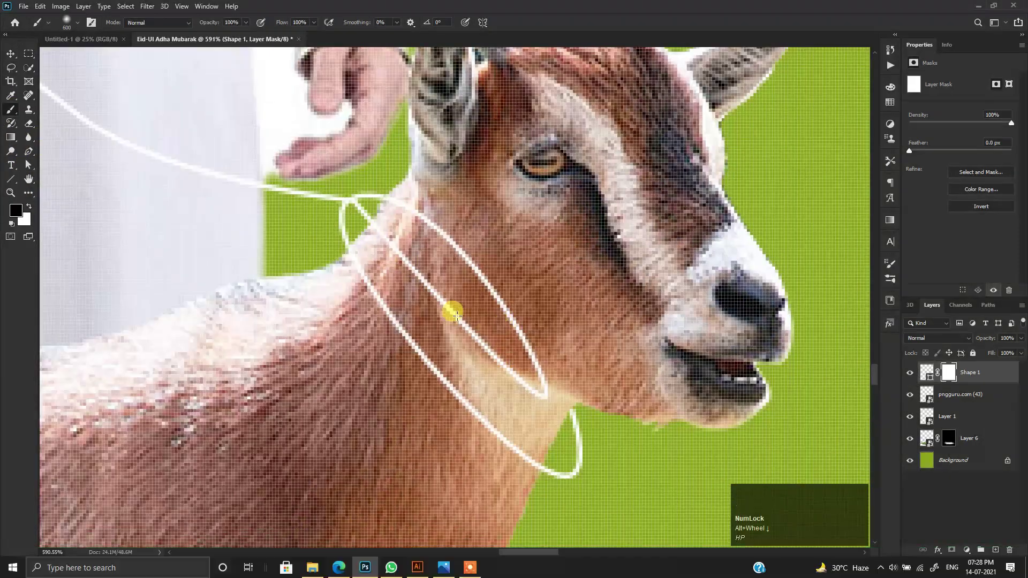
pyautogui.rightClick(457, 188)
pyautogui.click(518, 356)
pyautogui.click(523, 2)
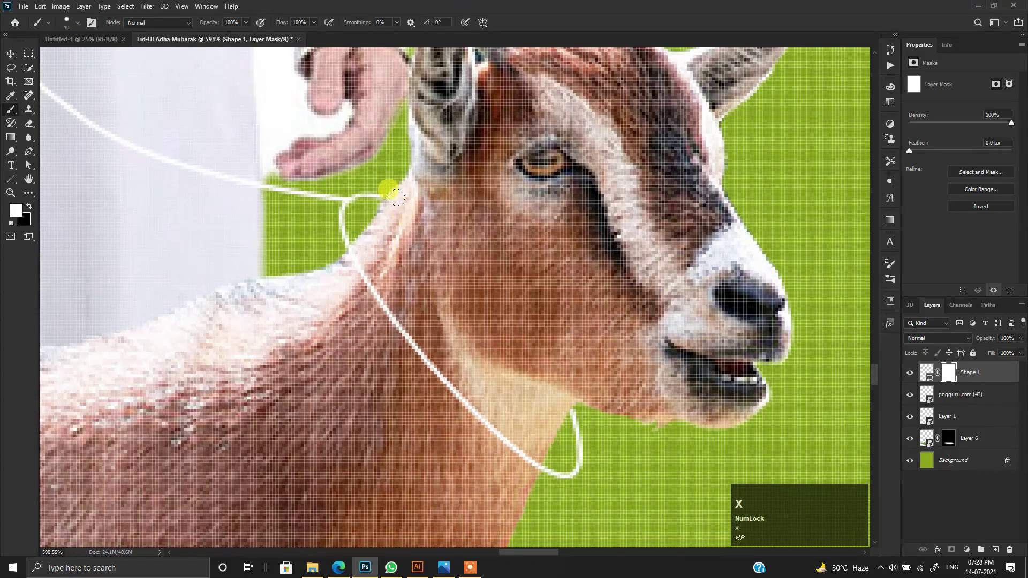
# Draw a 4 px circle with a white 1.5 px outline at the loose end of the rope with the Ellipse tool
pyautogui.scroll(-3, 268, 219)
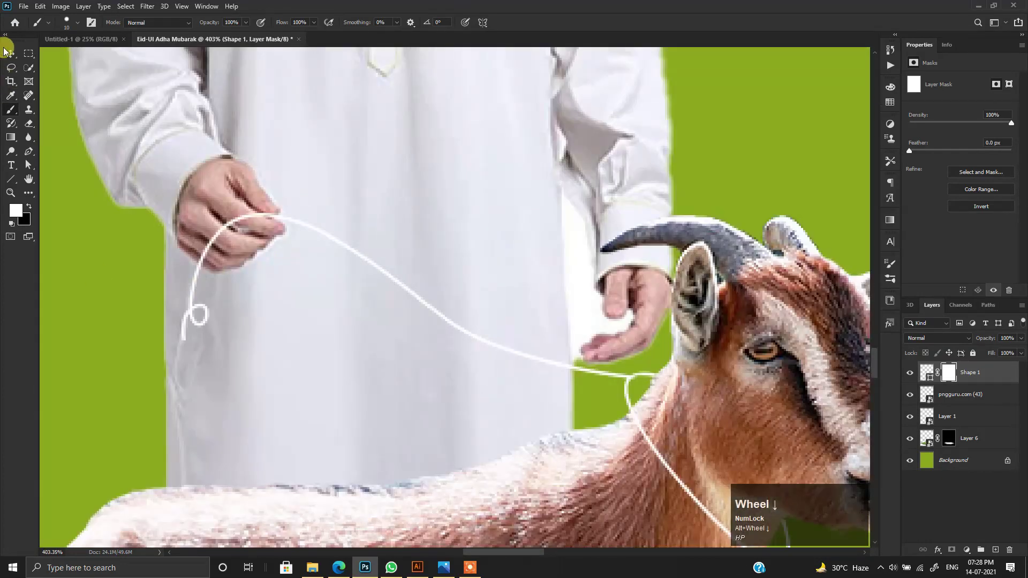
pyautogui.press('v')
pyautogui.scroll(4, 110, 270)
pyautogui.click(925, 372)
pyautogui.rightClick(7, 182)
pyautogui.click(44, 199)
pyautogui.scroll(1, 270, 394)
pyautogui.moveTo(292, 442); pyautogui.dragTo(143, 337)
pyautogui.hotkey('ctrl', 'z')
pyautogui.click(995, 552)
pyautogui.moveTo(305, 425); pyautogui.dragTo(281, 454)
pyautogui.click(11, 65)
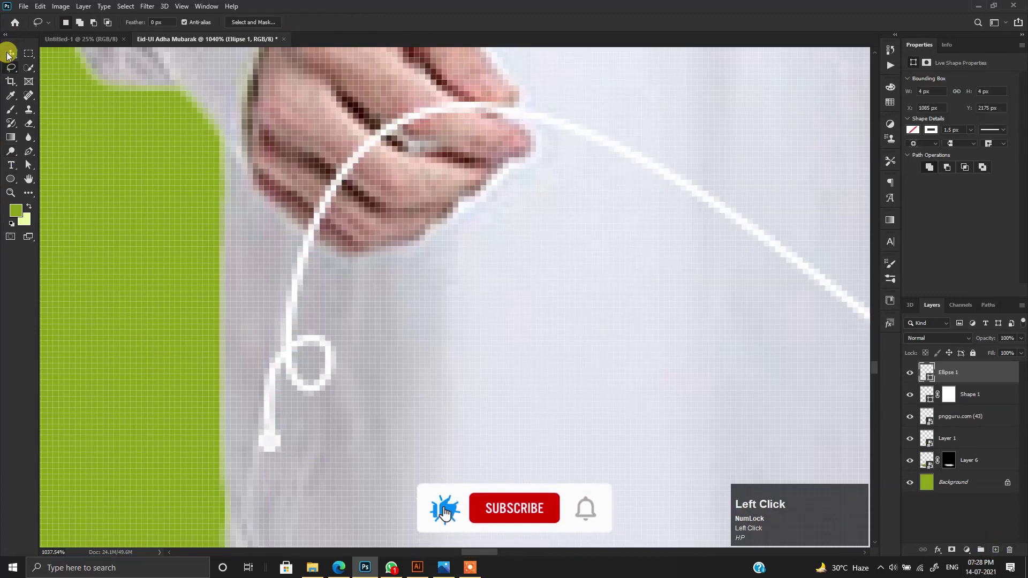
pyautogui.click(10, 54)
# Paint black on the rope's layer mask to hide the part crossing the man's fingers
pyautogui.scroll(-10, 366, 343)
pyautogui.scroll(1, 367, 371)
pyautogui.scroll(5, 365, 370)
pyautogui.click(949, 395)
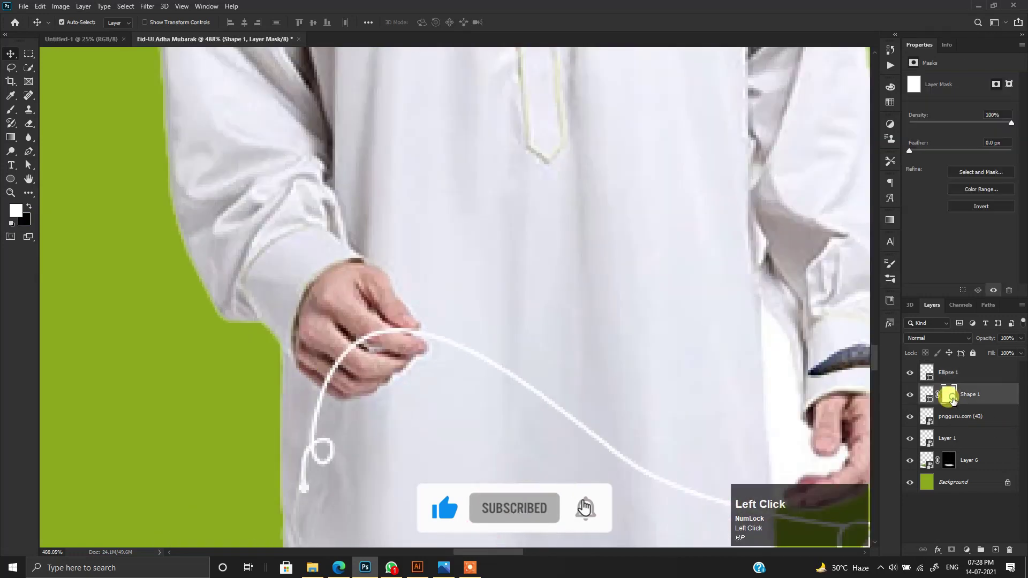
pyautogui.click(11, 109)
pyautogui.scroll(2, 399, 323)
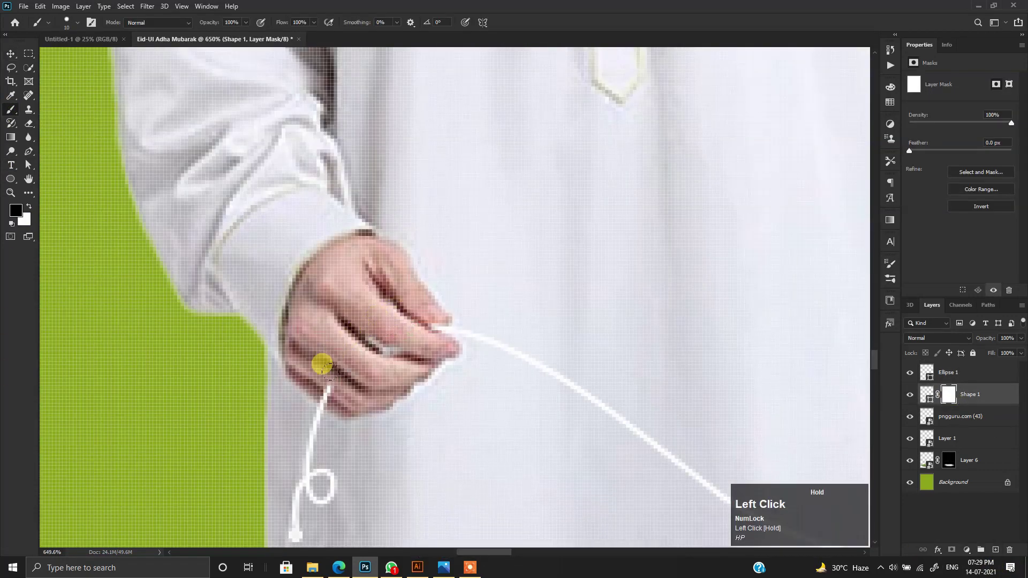
# Set the stroke colour of the rope shape to black
pyautogui.scroll(-6, 405, 321)
pyautogui.click(10, 54)
pyautogui.keyDown('ctrl'); pyautogui.click(958, 373); pyautogui.keyUp('ctrl')
pyautogui.click(986, 394)
pyautogui.click(11, 179)
pyautogui.click(157, 22)
pyautogui.click(97, 77)
pyautogui.click(568, 4)
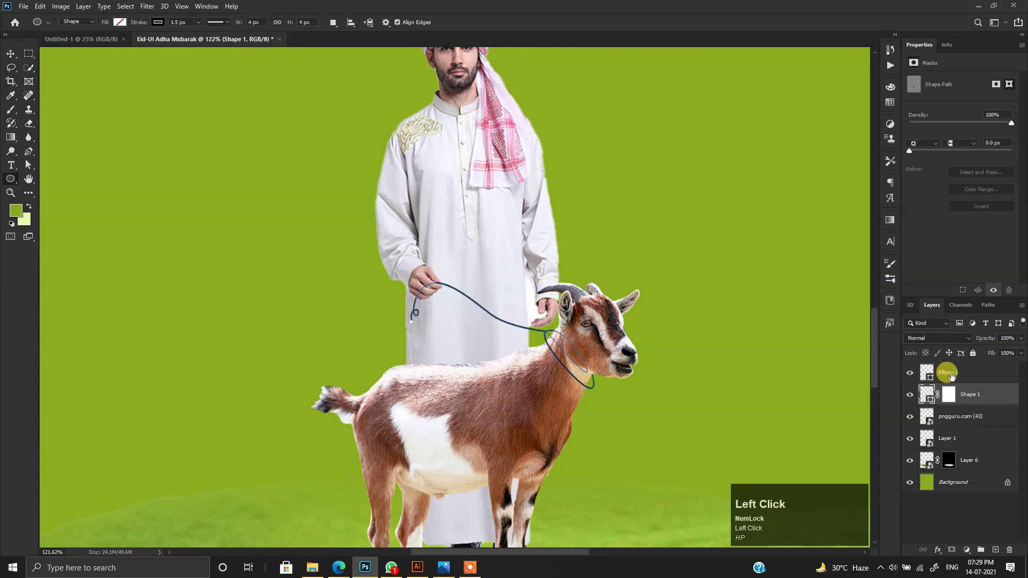
# Fill the small circle at the rope's end with black
pyautogui.click(949, 374)
pyautogui.click(120, 22)
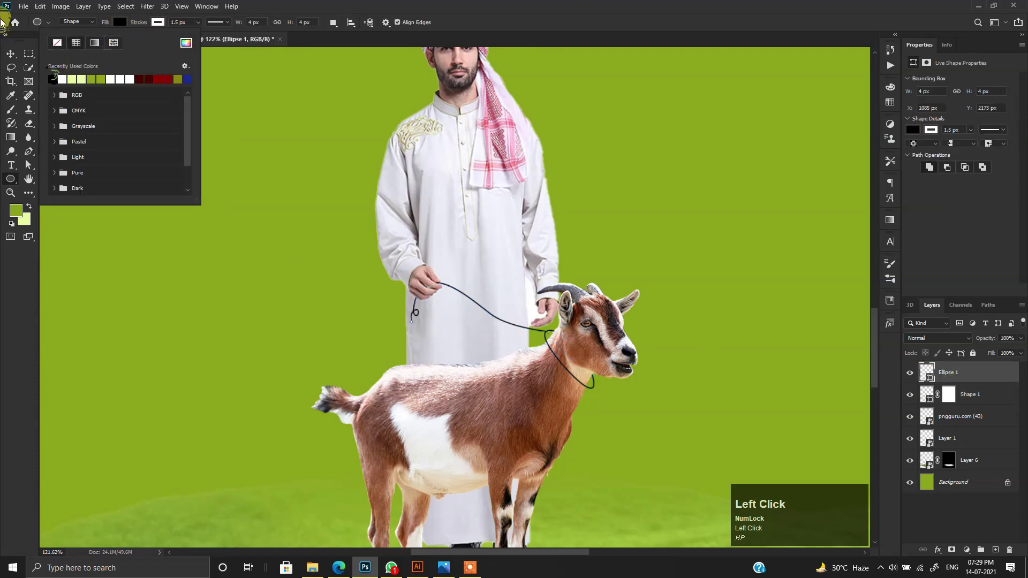
pyautogui.press('Escape')
pyautogui.press('v')
# Place mountain_PNG18.png from the Source images folder at about 1713 x 617 px, positioned over the grass area
pyautogui.keyDown('alt'); pyautogui.scroll(-4, 261, 280); pyautogui.keyUp('alt')
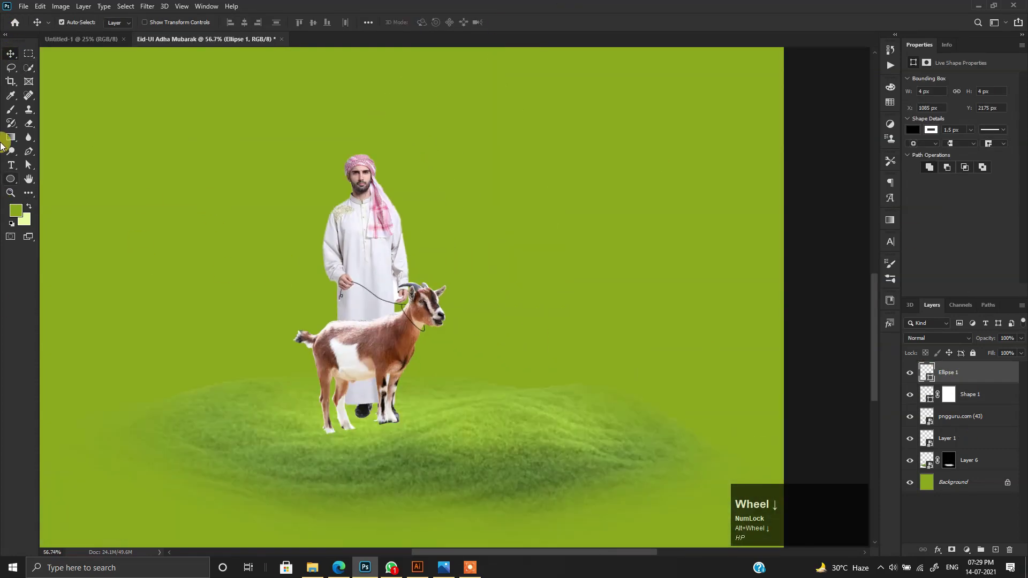
pyautogui.keyDown('alt'); pyautogui.scroll(-3, 332, 299); pyautogui.keyUp('alt')
pyautogui.keyDown('alt'); pyautogui.scroll(1, 455, 343); pyautogui.keyUp('alt')
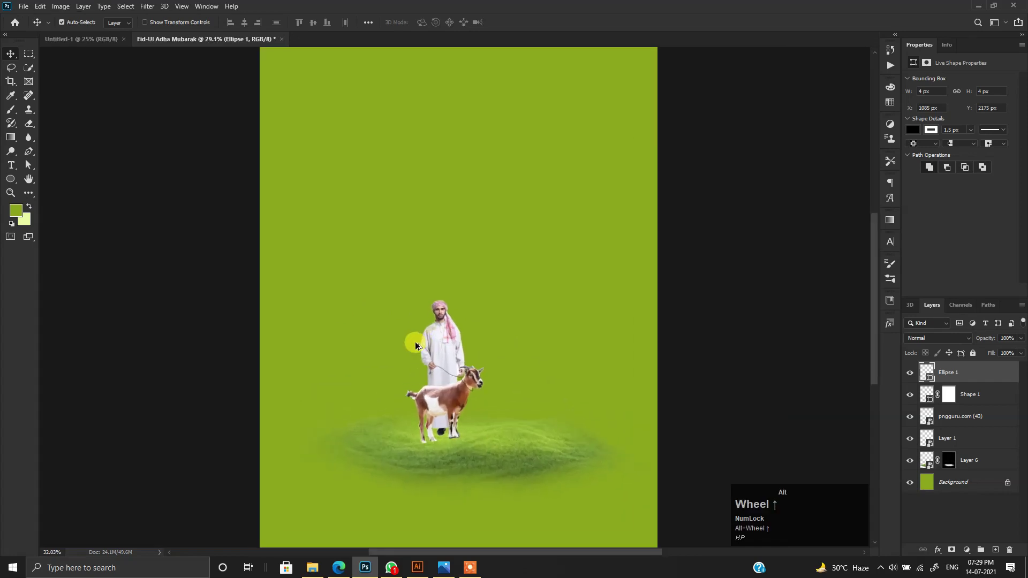
pyautogui.keyDown('alt'); pyautogui.scroll(1, 407, 351); pyautogui.keyUp('alt')
pyautogui.keyDown('alt'); pyautogui.scroll(-1, 388, 367); pyautogui.keyUp('alt')
pyautogui.click(312, 567)
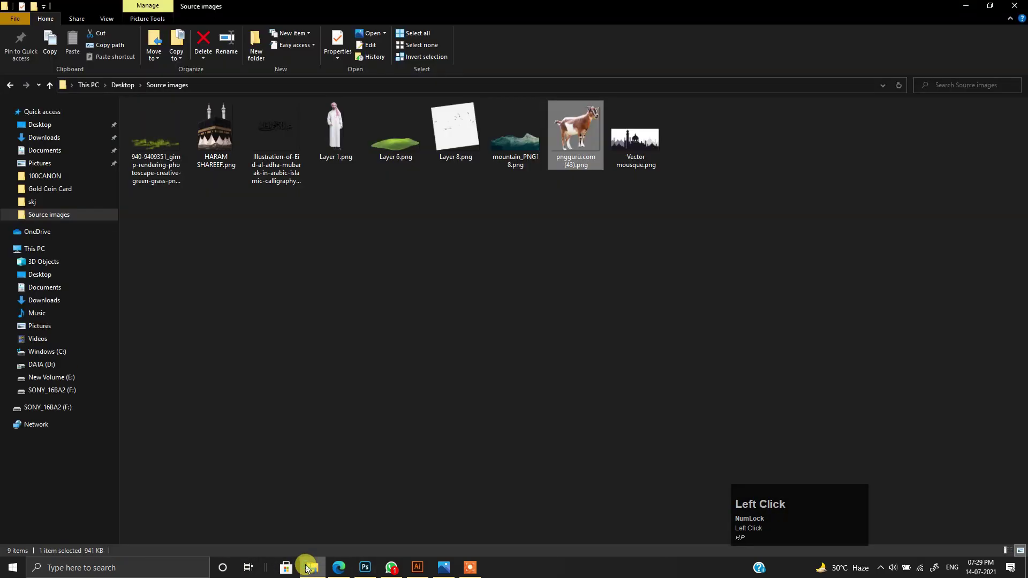
pyautogui.moveTo(518, 145); pyautogui.dragTo(368, 448)
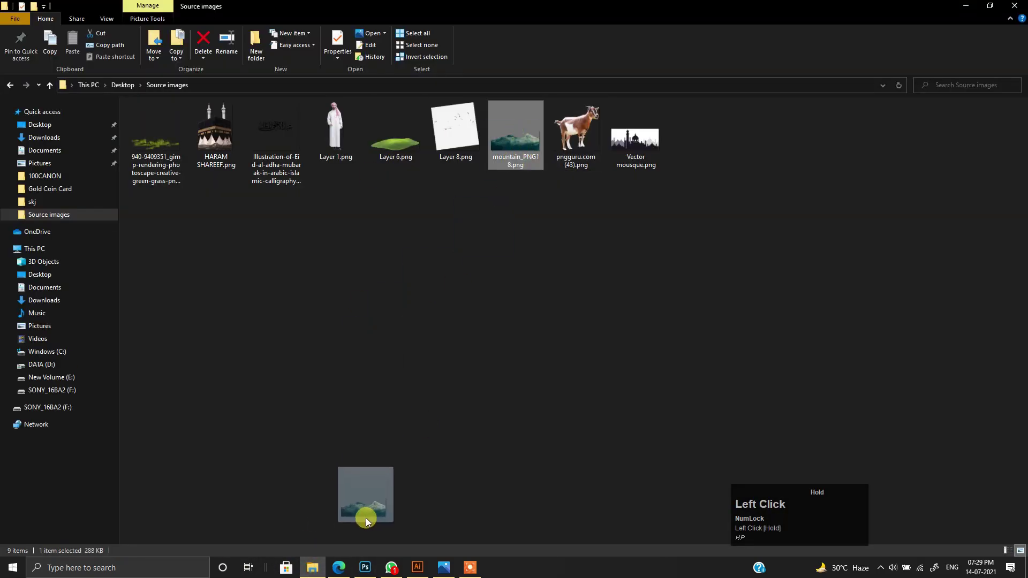
pyautogui.moveTo(367, 571); pyautogui.dragTo(562, 287)
pyautogui.moveTo(429, 299); pyautogui.dragTo(425, 396)
pyautogui.press('Return')
# Send the mountain layer to the back, just above the background, and add a black layer mask that hides it completely
pyautogui.keyDown('alt'); pyautogui.scroll(2, 474, 383); pyautogui.keyUp('alt')
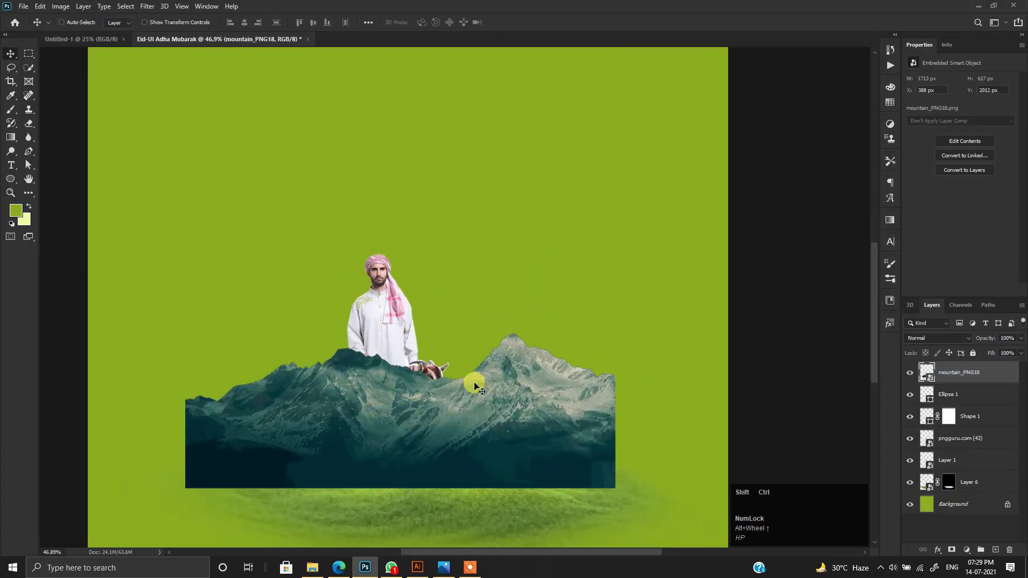
pyautogui.hotkey('ctrl', 'shift', '[')
pyautogui.keyDown('alt'); pyautogui.scroll(2, 474, 383); pyautogui.keyUp('alt')
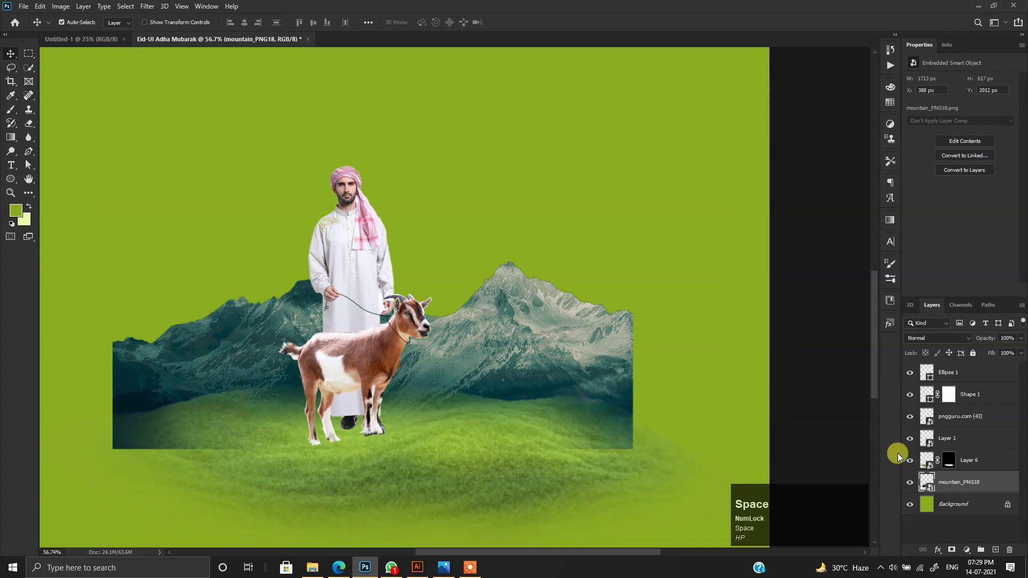
pyautogui.keyDown('alt'); pyautogui.click(951, 550); pyautogui.keyUp('alt')
pyautogui.keyDown('alt'); pyautogui.scroll(2, 294, 382); pyautogui.keyUp('alt')
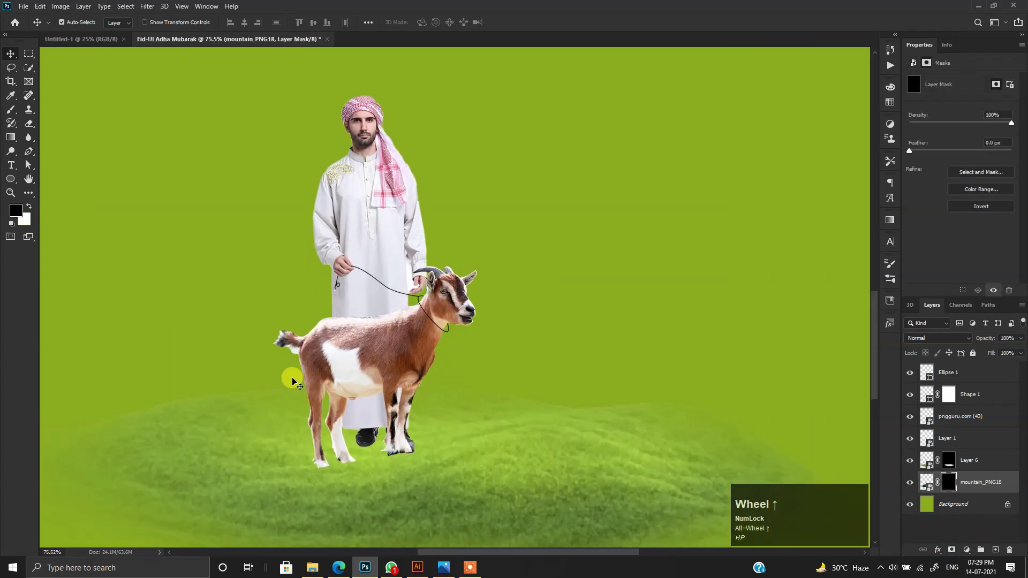
# Paint white on the mountain layer's mask with a soft brush enlarged to 900 px to reveal the mountains behind the man
pyautogui.click(11, 110)
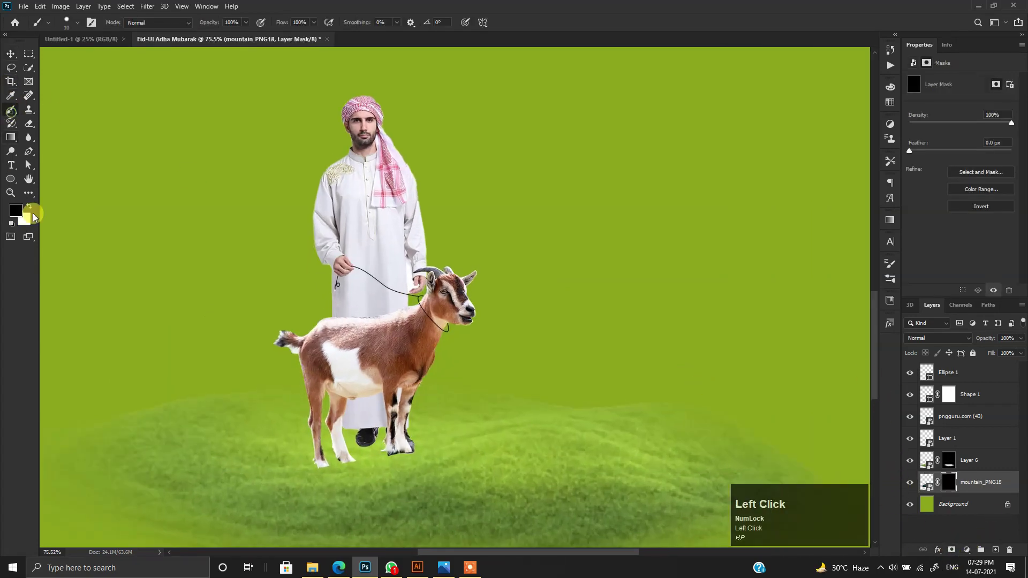
pyautogui.rightClick(356, 221)
pyautogui.click(354, 303)
pyautogui.press(']')
pyautogui.press(']')
pyautogui.press(']')
pyautogui.press(']')
pyautogui.press(']')
pyautogui.press(']')
pyautogui.press(']')
pyautogui.press(']')
pyautogui.press(']')
pyautogui.click(269, 250)
pyautogui.press('x')
pyautogui.moveTo(268, 250)
pyautogui.mouseDown()
pyautogui.moveTo(471, 238)
pyautogui.moveTo(593, 217)
pyautogui.mouseUp()
# Paint black on the mountain mask to fade the outer edges and the base of the mountains into the background
pyautogui.keyDown('alt'); pyautogui.scroll(-2, 520, 211); pyautogui.keyUp('alt')
pyautogui.press('x')
pyautogui.moveTo(128, 278); pyautogui.dragTo(104, 332)
pyautogui.moveTo(776, 358)
pyautogui.mouseDown()
pyautogui.moveTo(637, 195)
pyautogui.moveTo(213, 310)
pyautogui.moveTo(326, 337)
pyautogui.mouseUp()
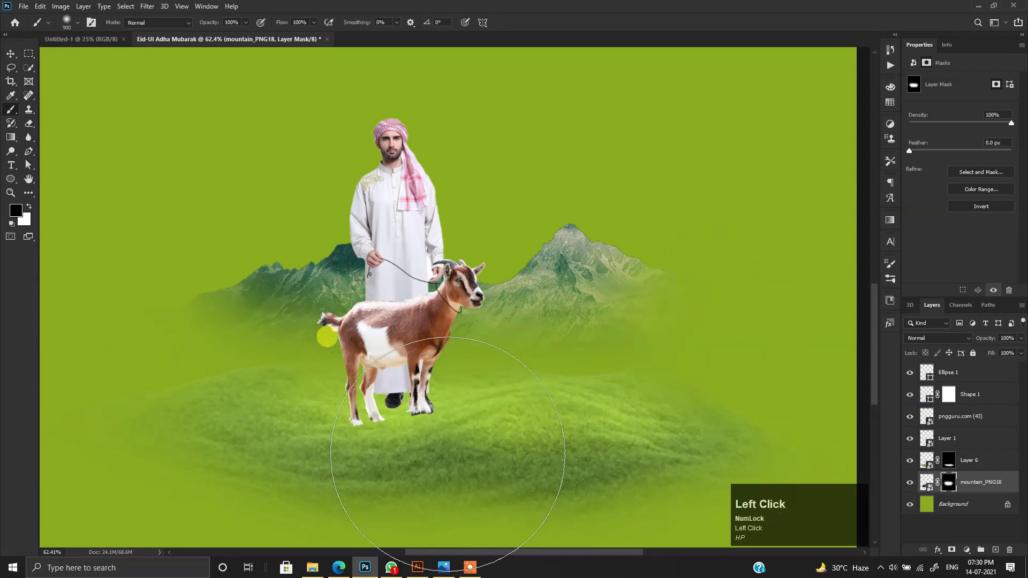
pyautogui.click(17, 55)
pyautogui.scroll(-2, 457, 327)
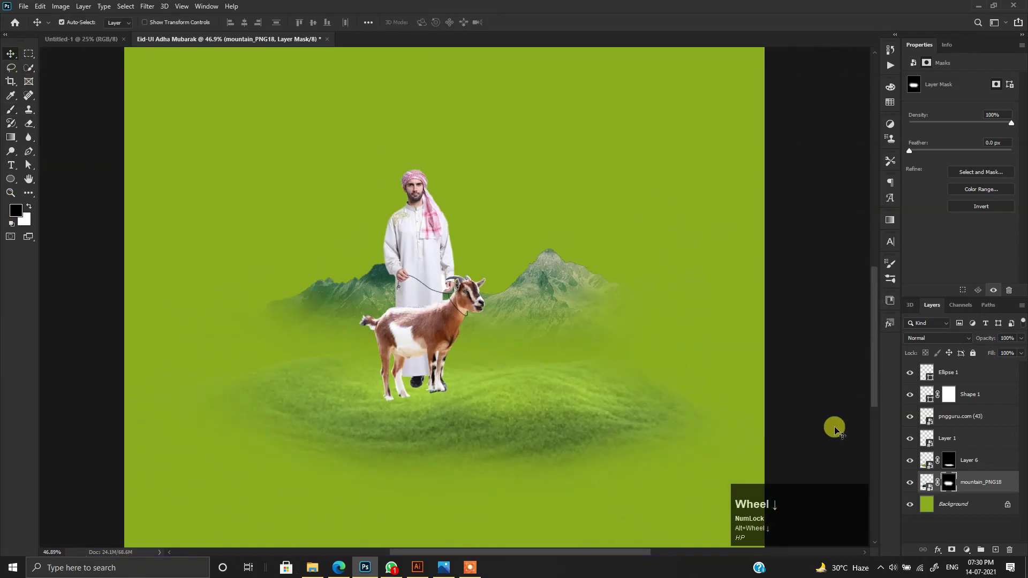
# Compare blend modes on the mountain layer and settle on Screen
pyautogui.click(937, 338)
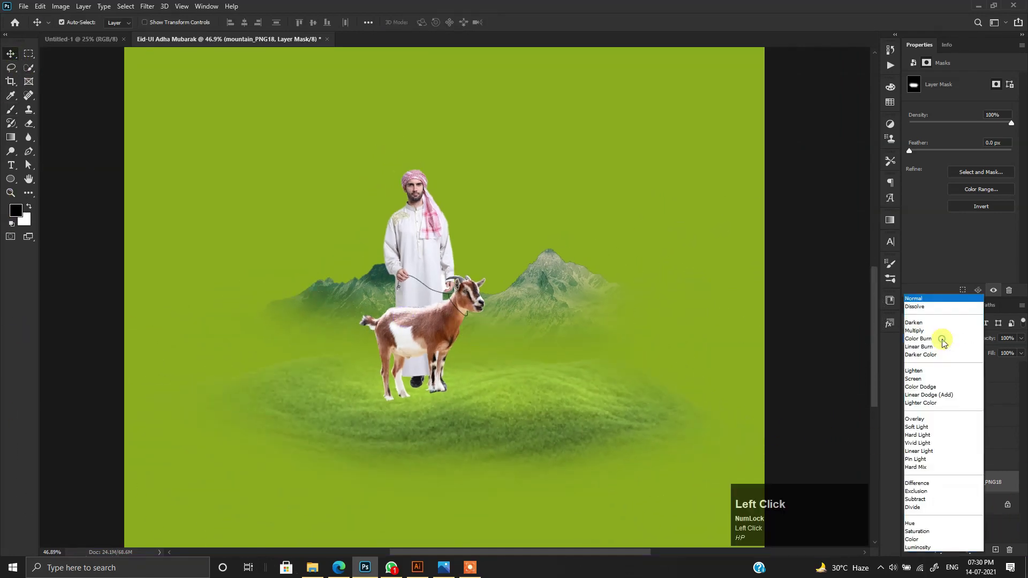
pyautogui.click(917, 303)
pyautogui.hotkey('shift', '+')
pyautogui.hotkey('shift', '+')
pyautogui.hotkey('shift', '+')
pyautogui.hotkey('shift', '+')
pyautogui.hotkey('shift', '+')
pyautogui.hotkey('shift', '+')
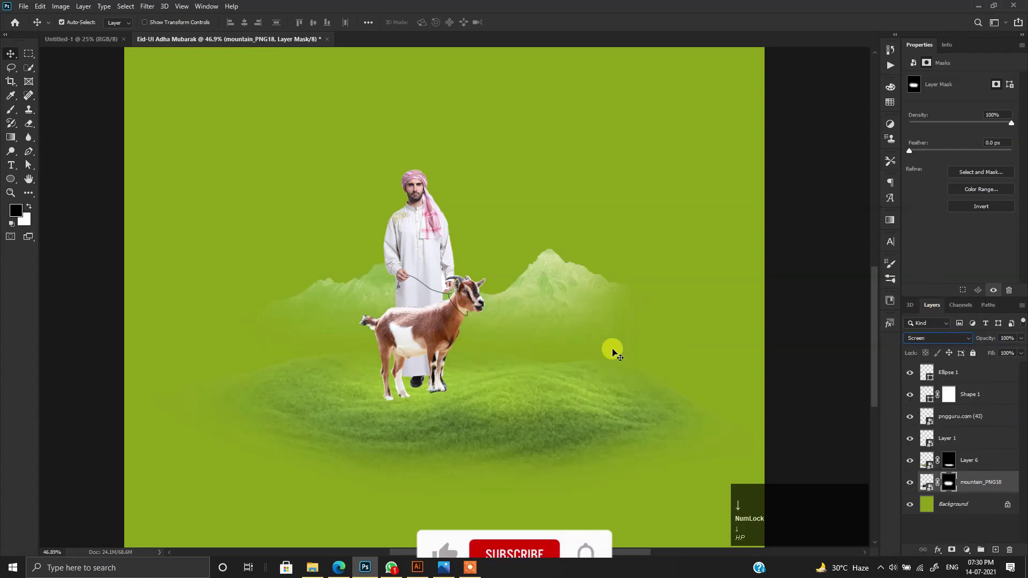
pyautogui.hotkey('shift', '+')
pyautogui.hotkey('shift', '+')
pyautogui.hotkey('shift', '+')
pyautogui.hotkey('shift', '+')
pyautogui.hotkey('shift', '+')
pyautogui.hotkey('shift', '+')
pyautogui.hotkey('shift', '+')
pyautogui.hotkey('shift', '+')
pyautogui.hotkey('shift', '+')
pyautogui.hotkey('shift', '+')
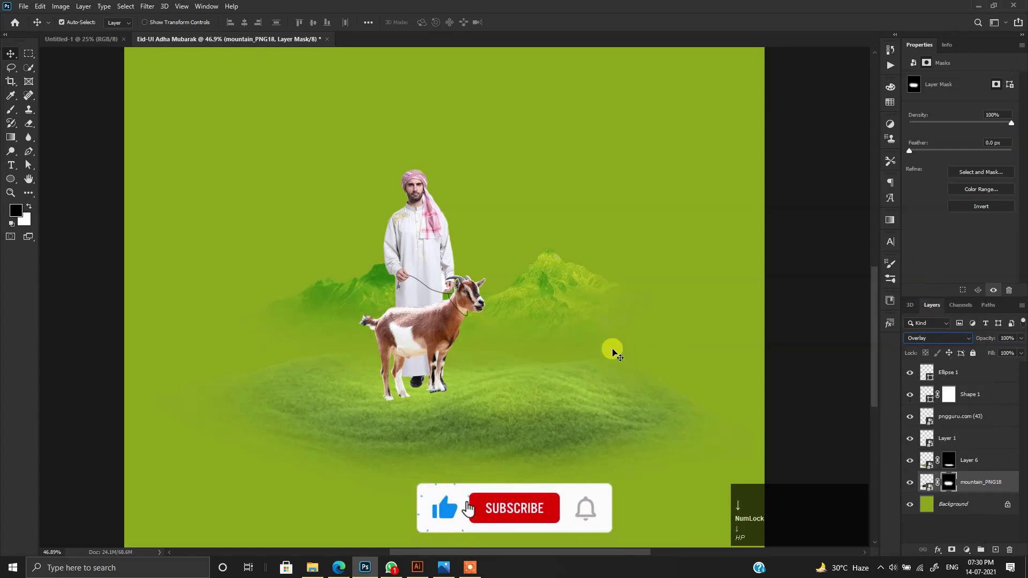
pyautogui.hotkey('shift', '+')
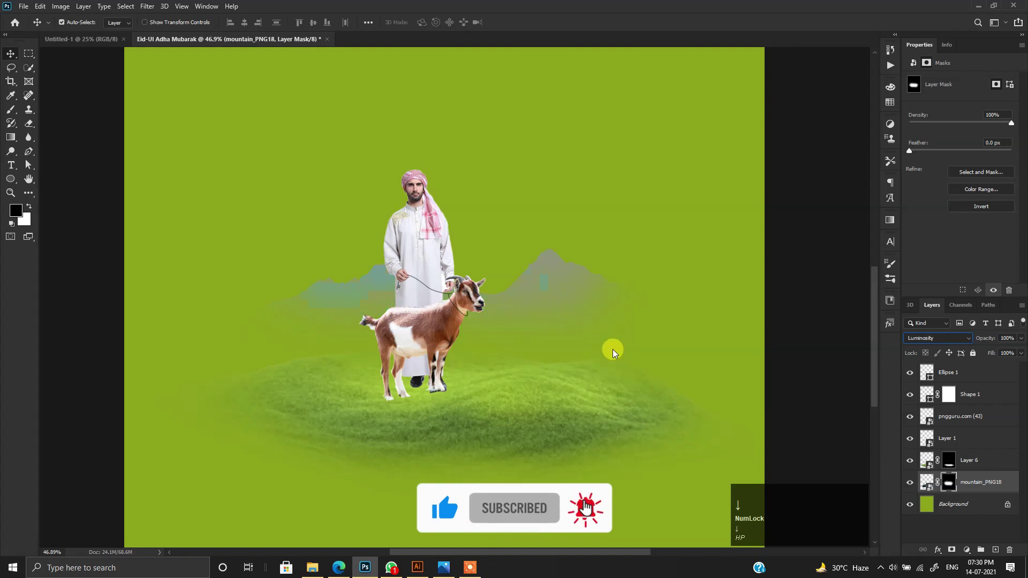
pyautogui.hotkey('shift', '-')
pyautogui.hotkey('shift', '-')
pyautogui.hotkey('shift', '-')
pyautogui.hotkey('shift', '-')
pyautogui.hotkey('shift', '-')
pyautogui.hotkey('shift', '-')
pyautogui.hotkey('shift', '-')
pyautogui.hotkey('shift', '-')
pyautogui.hotkey('shift', '-')
pyautogui.hotkey('shift', '-')
pyautogui.hotkey('shift', '-')
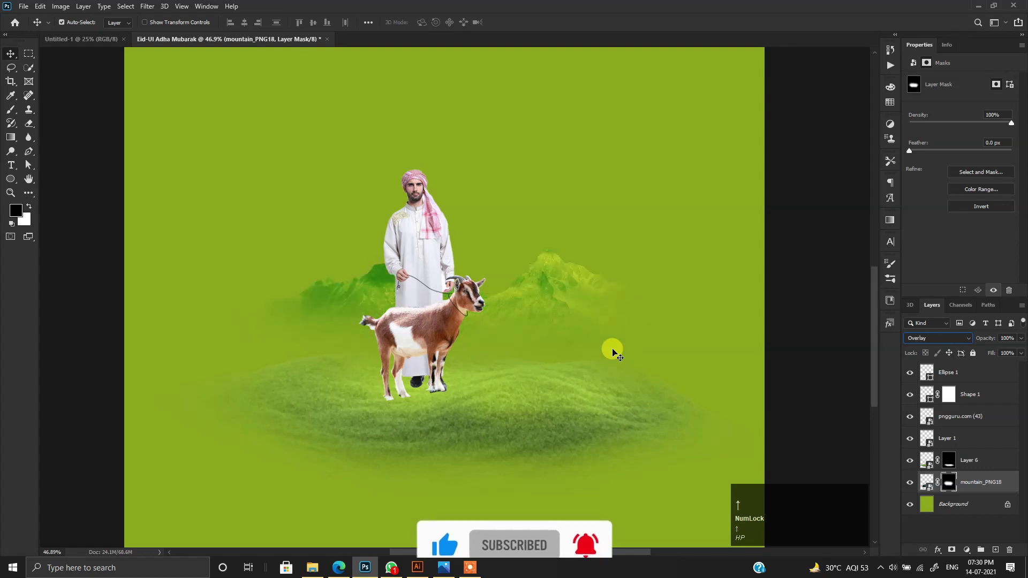
pyautogui.press('Up')
pyautogui.press('Down')
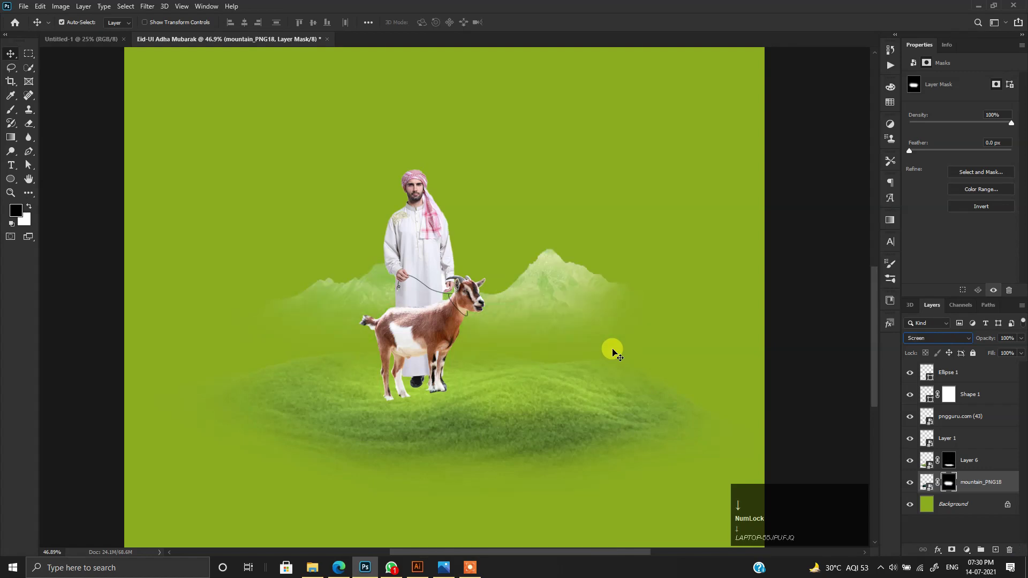
pyautogui.press('Up')
pyautogui.press('Down')
pyautogui.press('Up')
pyautogui.press('Down')
pyautogui.press('Down')
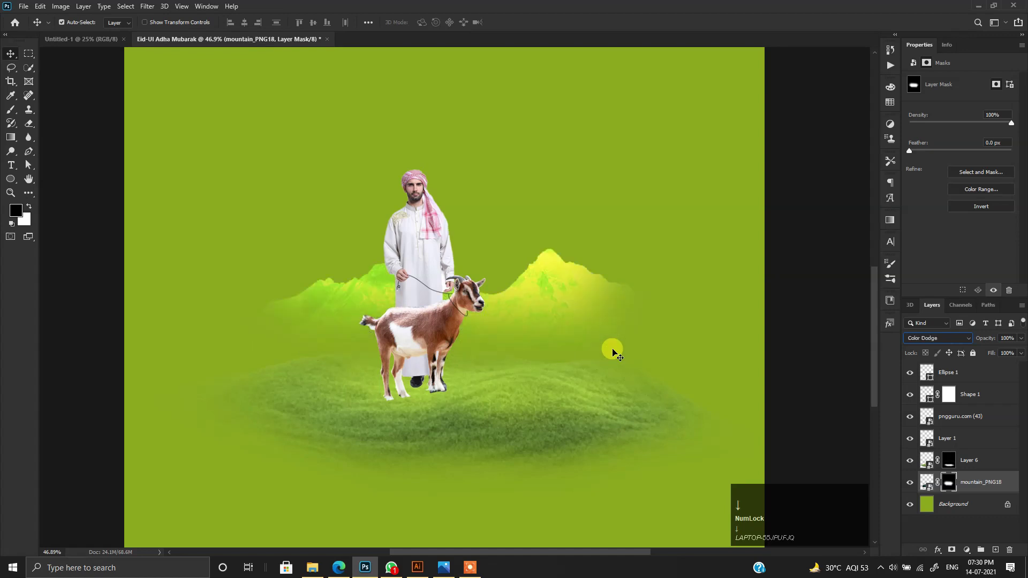
# Target the mountain layer's image instead of its mask and apply a Gaussian Blur to it
pyautogui.click(146, 6)
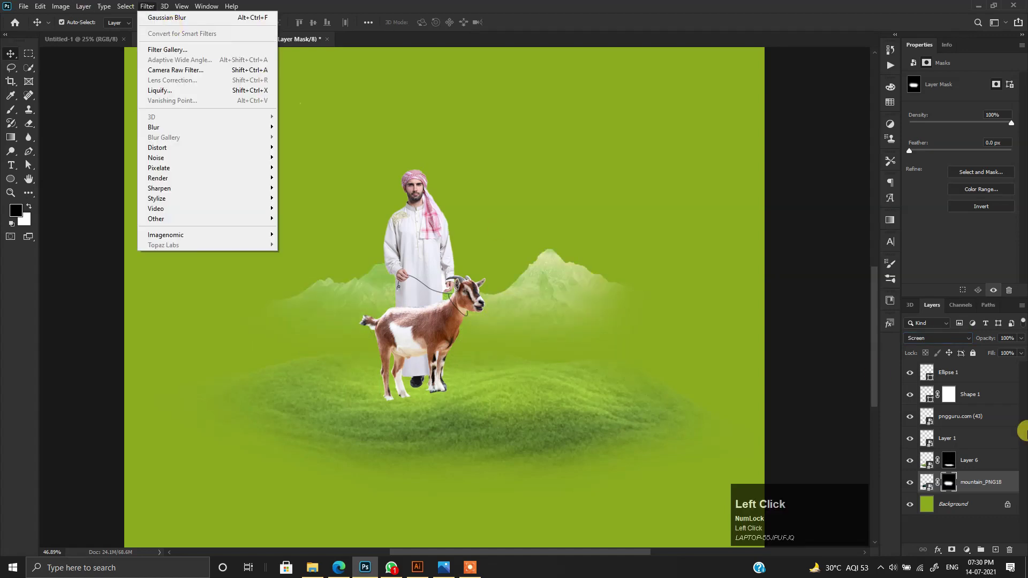
pyautogui.click(927, 482)
pyautogui.click(147, 7)
pyautogui.click(145, 127)
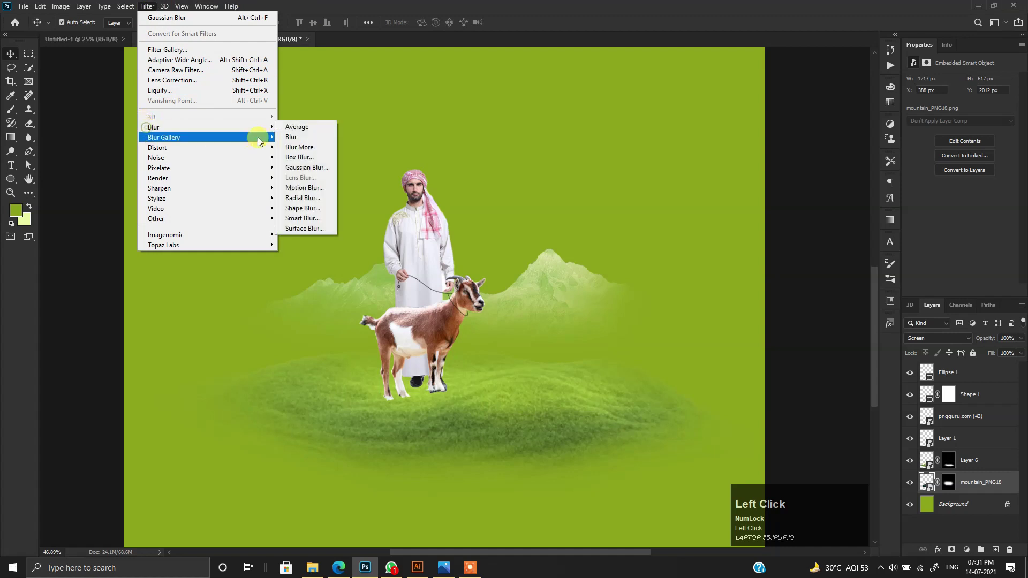
pyautogui.click(306, 168)
pyautogui.click(863, 248)
pyautogui.keyDown('alt'); pyautogui.scroll(-3, 455, 273); pyautogui.keyUp('alt')
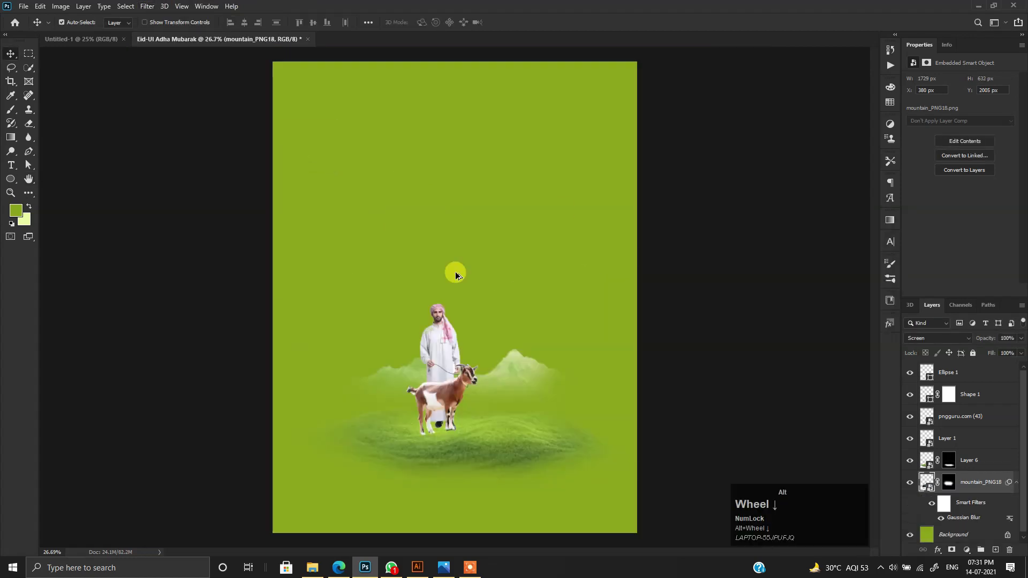
# Enlarge the mountain layer to about 1976 x 721 px and shift it towards the poster's left edge, behind the man
pyautogui.hotkey('ctrl', 't')
pyautogui.click(517, 281)
pyautogui.moveTo(560, 383); pyautogui.dragTo(523, 383)
pyautogui.rightClick(493, 377)
pyautogui.click(531, 360)
pyautogui.hotkey('ctrl', 'z')
pyautogui.doubleClick(307, 380)
pyautogui.scroll(2, 366, 367)
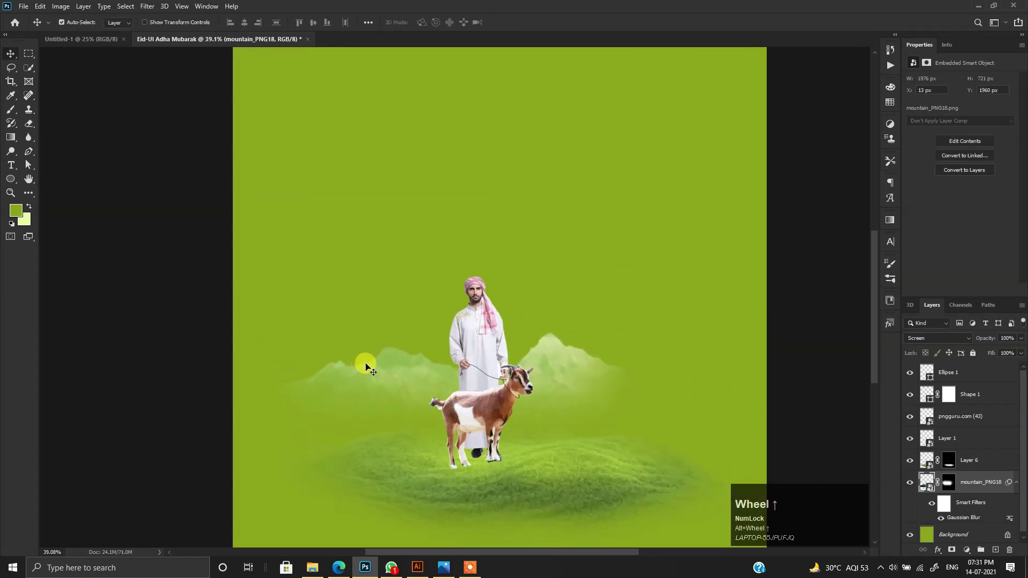
# Change the Gaussian Blur radius on the mountain layer to 6 pixels
pyautogui.doubleClick(956, 518)
pyautogui.write('6')
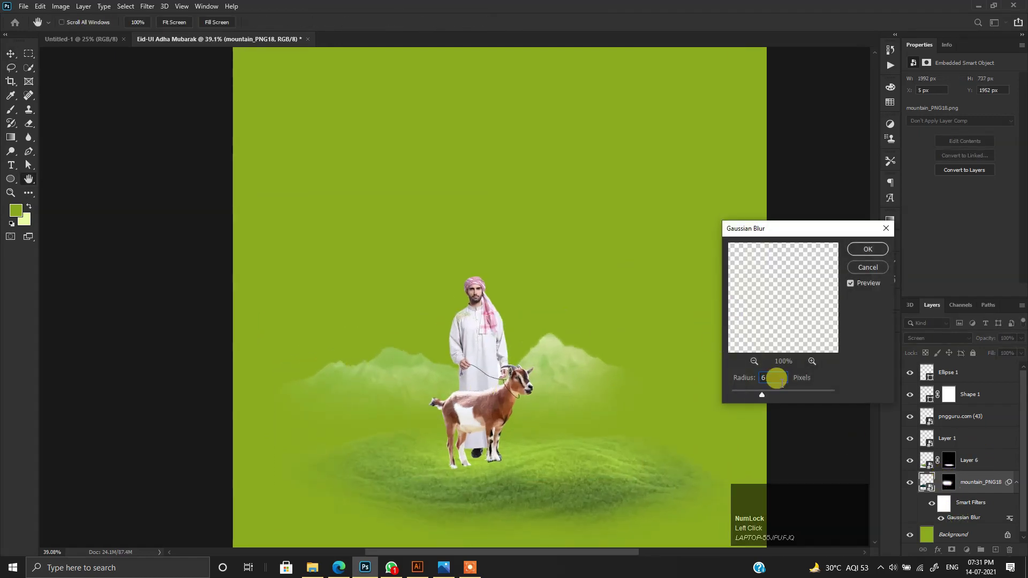
pyautogui.click(862, 250)
pyautogui.scroll(-2, 411, 334)
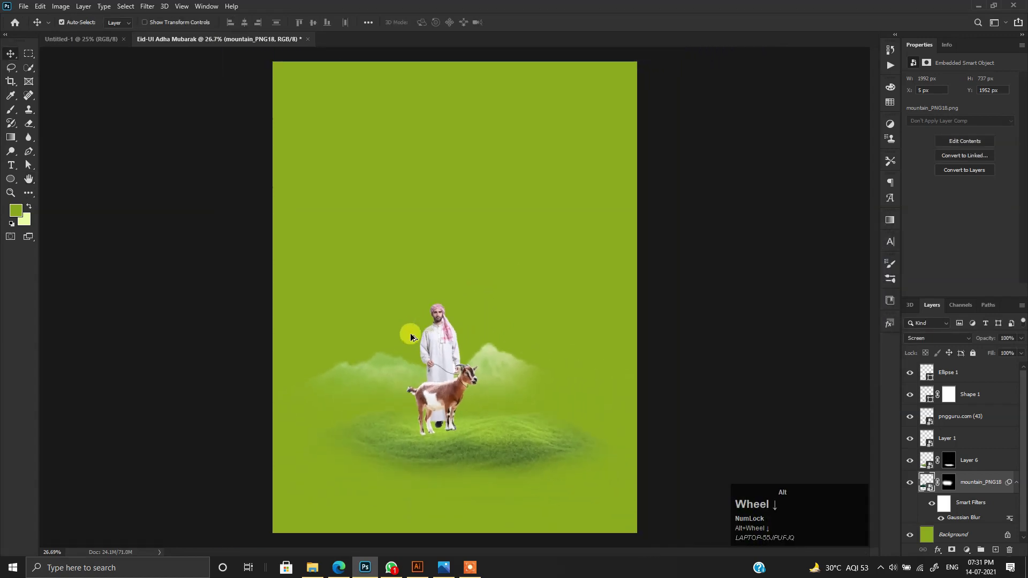
# Add a new layer just above the background and stamp a soft pale yellow glow above the man's head
pyautogui.click(961, 539)
pyautogui.click(995, 550)
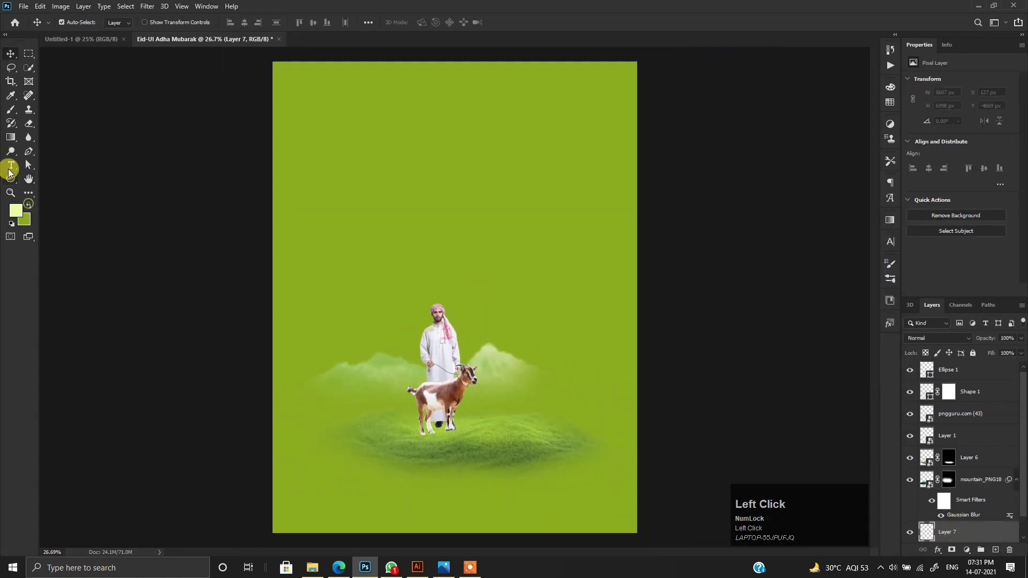
pyautogui.press('b')
pyautogui.click(445, 268)
# Scale the pale glow up to about 2882 x 2882 px and centre it behind the man and goat
pyautogui.hotkey('ctrl', 't')
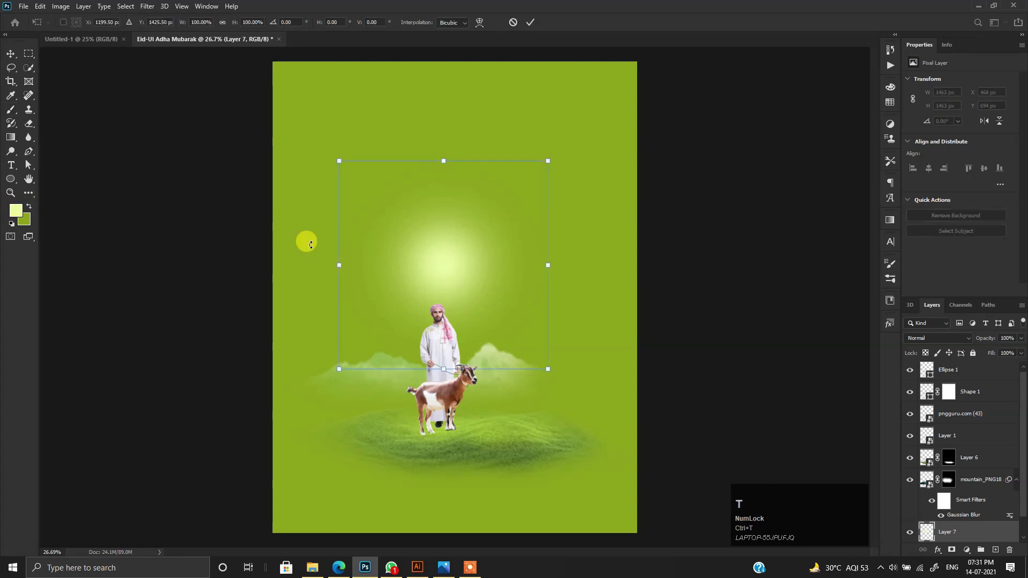
pyautogui.moveTo(458, 282); pyautogui.dragTo(483, 394)
pyautogui.moveTo(555, 391); pyautogui.dragTo(690, 391)
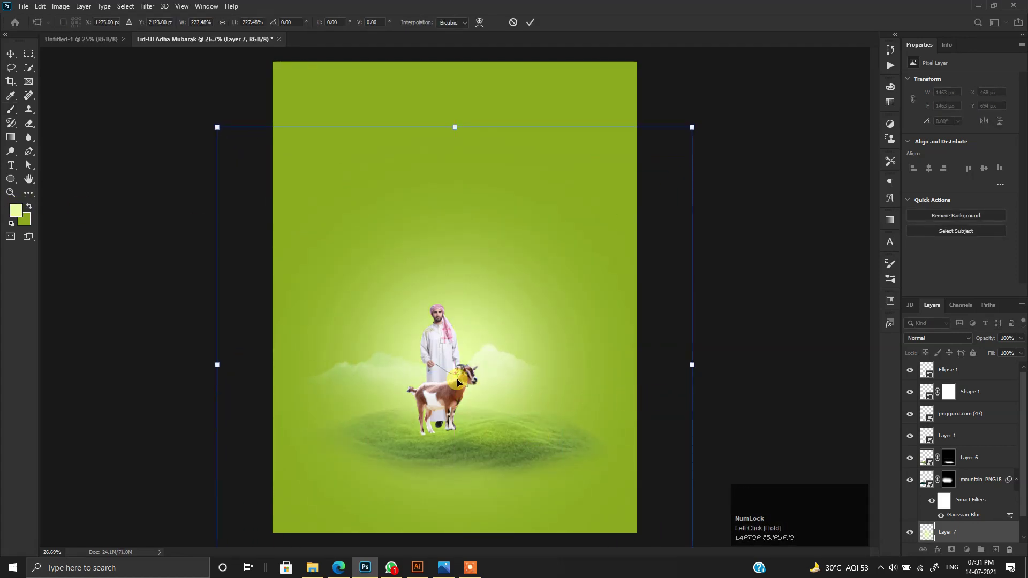
pyautogui.scroll(2, 369, 356)
pyautogui.moveTo(369, 355); pyautogui.dragTo(338, 356)
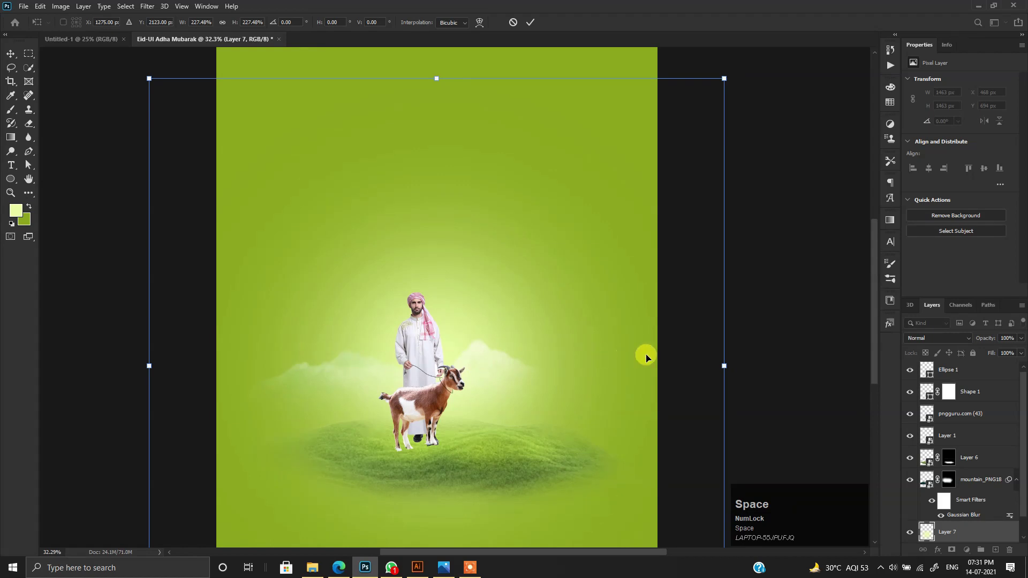
pyautogui.moveTo(723, 363); pyautogui.dragTo(684, 363)
pyautogui.press('Return')
pyautogui.scroll(4, 545, 360)
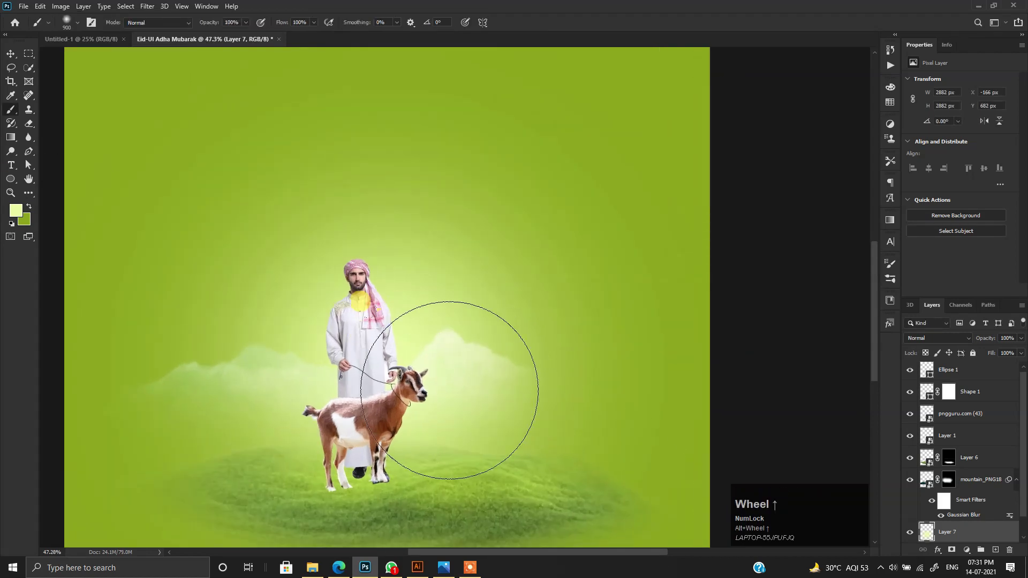
# Erase the lower part of the glow below the grass with a soft 1100 px eraser
pyautogui.scroll(-3, 623, 425)
pyautogui.moveTo(367, 416); pyautogui.dragTo(332, 250)
pyautogui.click(28, 123)
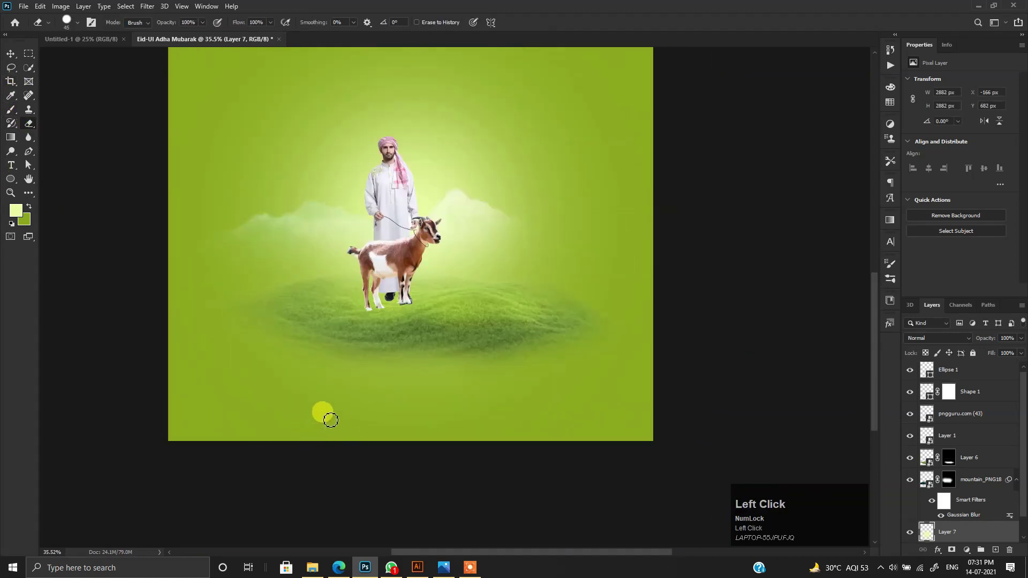
pyautogui.rightClick(272, 399)
pyautogui.doubleClick(346, 423)
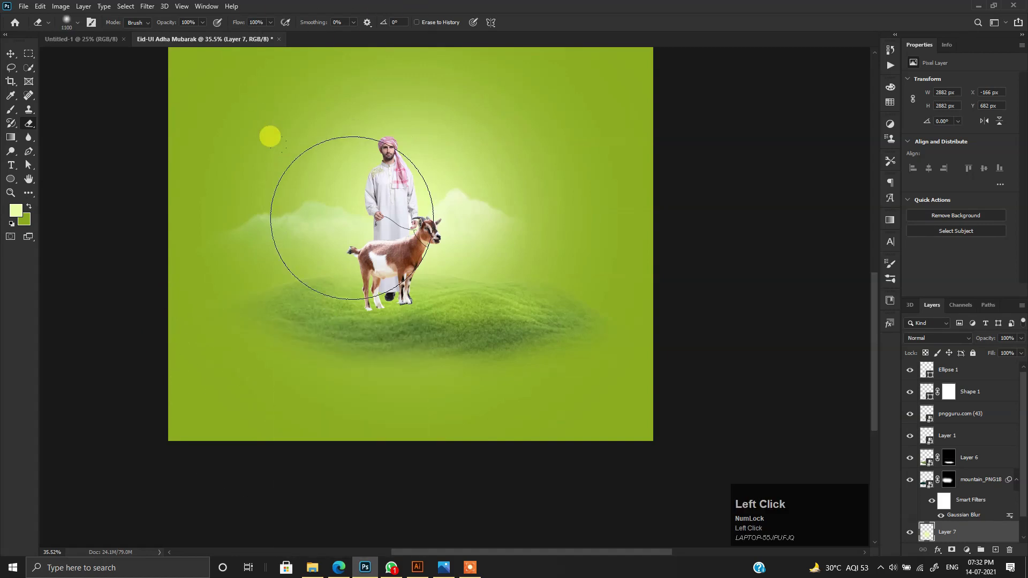
pyautogui.moveTo(203, 408); pyautogui.dragTo(636, 432)
pyautogui.click(10, 54)
pyautogui.scroll(3, 407, 332)
pyautogui.scroll(3, 407, 332)
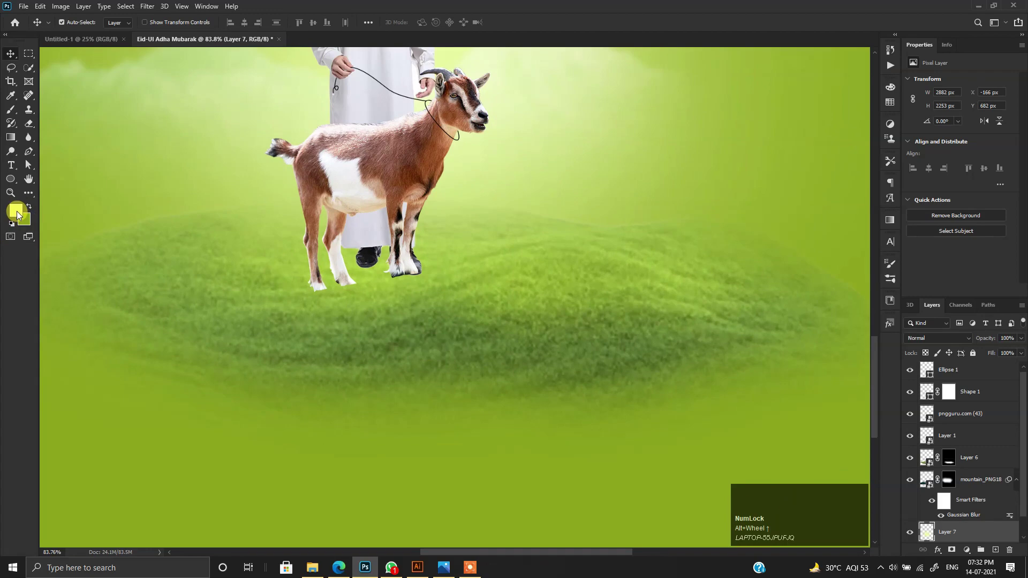
pyautogui.scroll(-5, 378, 321)
pyautogui.moveTo(379, 322); pyautogui.dragTo(413, 366)
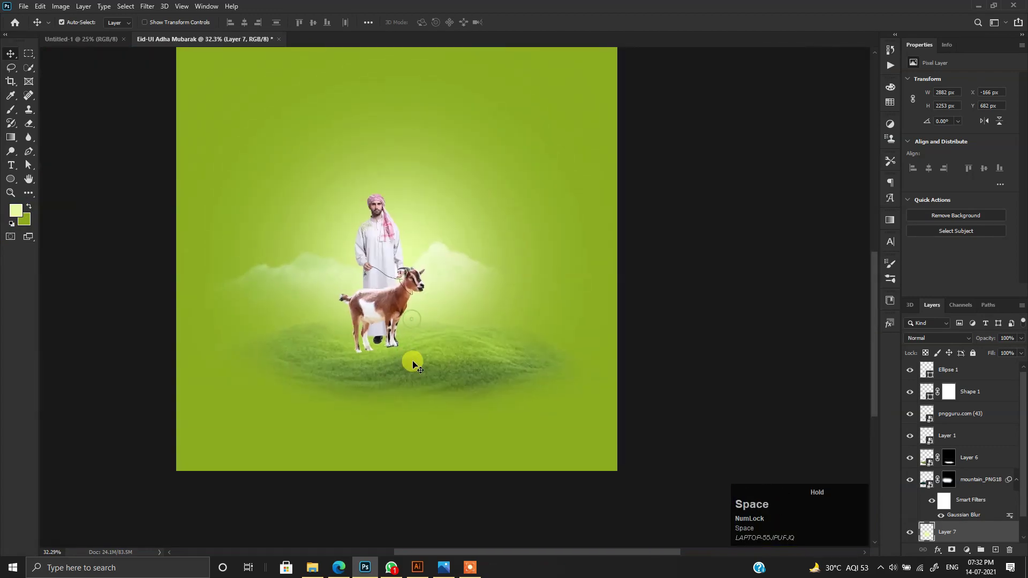
pyautogui.click(12, 111)
pyautogui.scroll(6, 369, 375)
pyautogui.scroll(-5, 360, 402)
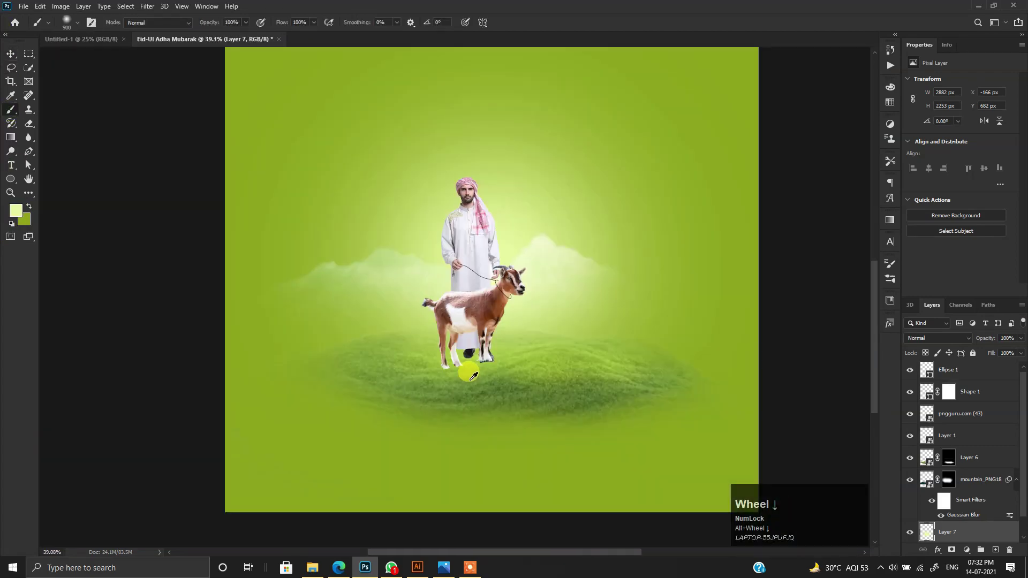
pyautogui.scroll(-5, 471, 378)
# Draw a rectangle about 86 x 449 px near the poster's upper left edge, with a pale yellow fill and no stroke
pyautogui.rightClick(10, 179)
pyautogui.click(36, 178)
pyautogui.scroll(5, 442, 230)
pyautogui.moveTo(248, 142); pyautogui.dragTo(232, 228)
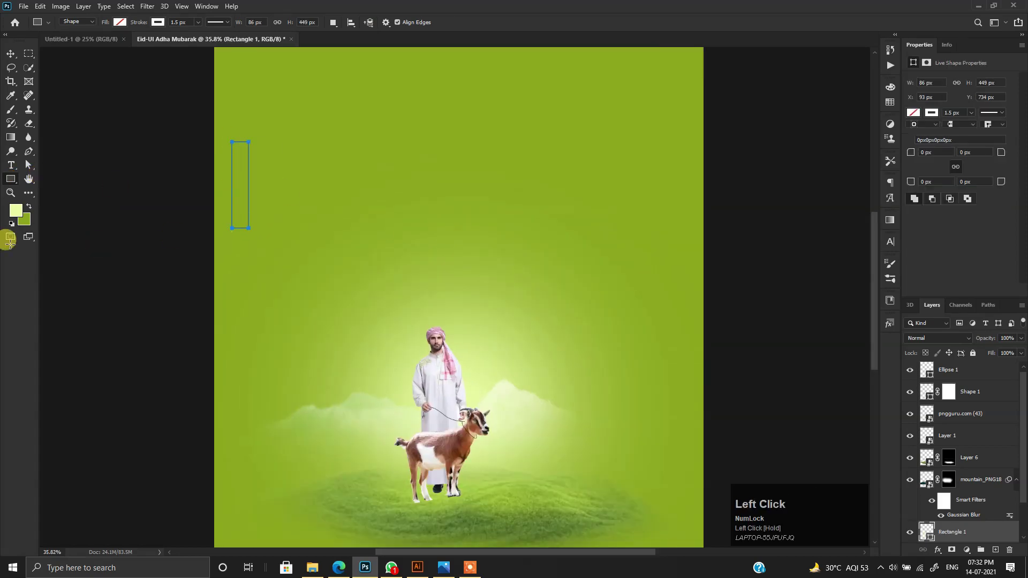
pyautogui.click(155, 21)
pyautogui.click(120, 23)
pyautogui.click(120, 23)
pyautogui.click(61, 79)
pyautogui.scroll(3, 223, 271)
pyautogui.moveTo(222, 271); pyautogui.dragTo(225, 204)
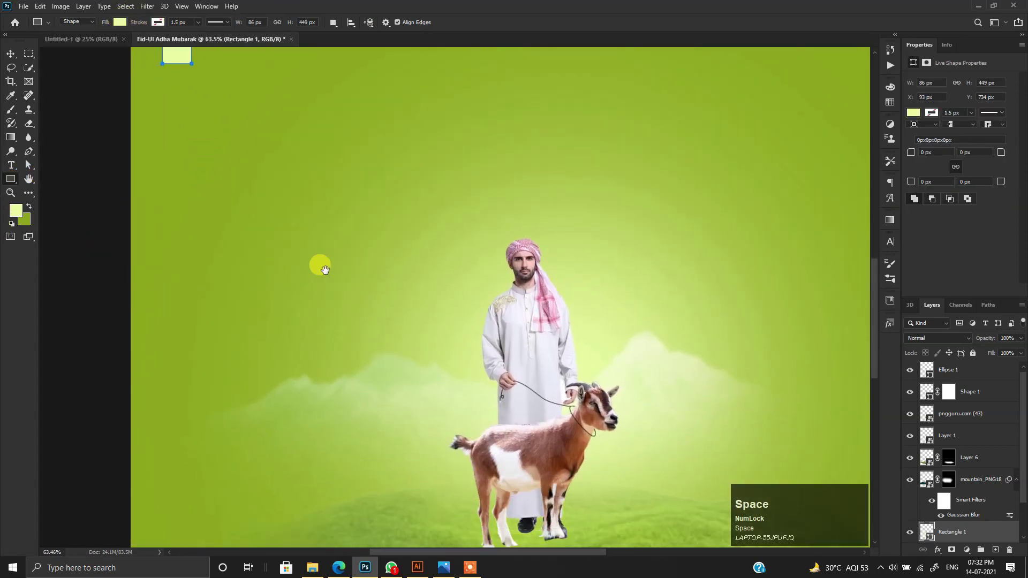
# Add a new layer just above the background and stamp a soft spot in dark green sampled from the grass above the man
pyautogui.scroll(-5, 364, 281)
pyautogui.scroll(-2, 347, 319)
pyautogui.scroll(8, 431, 305)
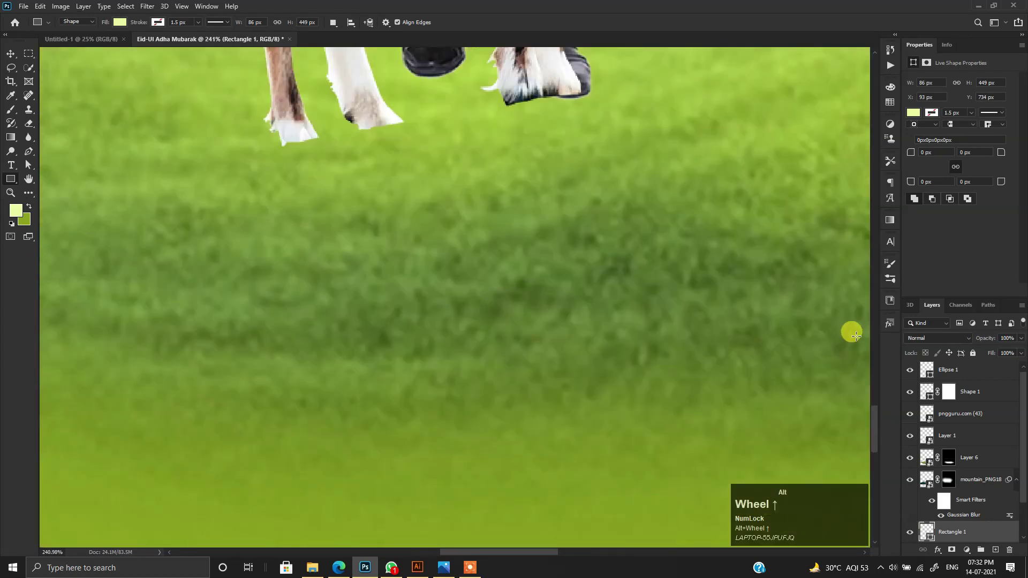
pyautogui.scroll(-2, 975, 482)
pyautogui.click(964, 511)
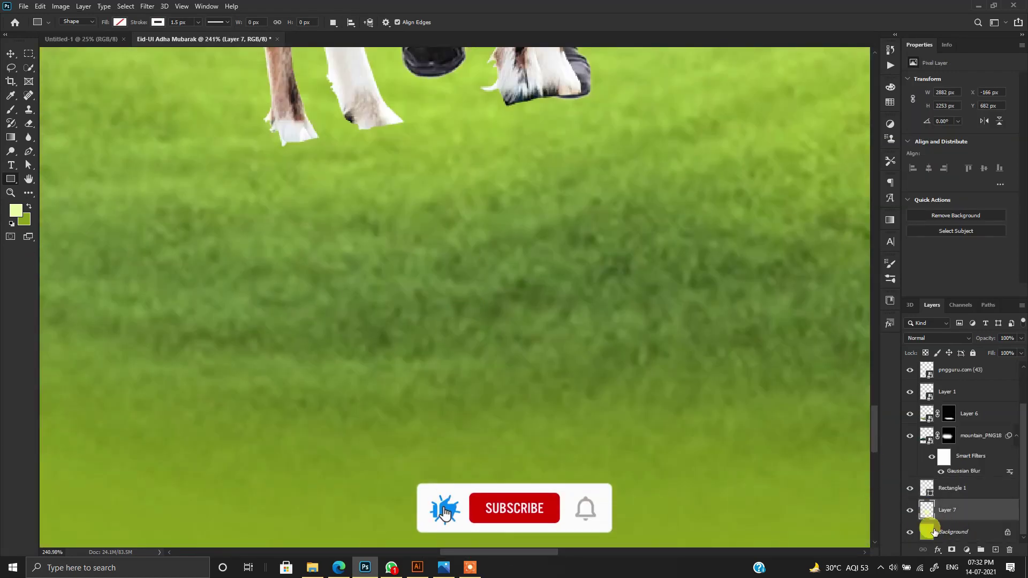
pyautogui.click(935, 531)
pyautogui.click(995, 550)
pyautogui.click(10, 109)
pyautogui.keyDown('alt'); pyautogui.click(516, 289); pyautogui.keyUp('alt')
pyautogui.scroll(-6, 409, 291)
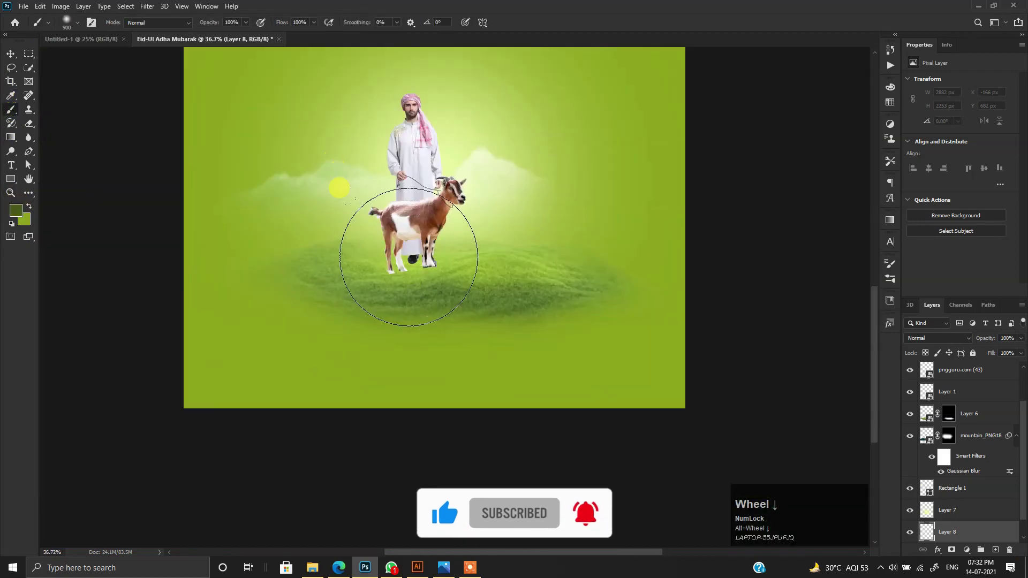
pyautogui.moveTo(401, 264); pyautogui.dragTo(391, 376)
pyautogui.click(433, 161)
# Move the dark green spot beneath the grass and stretch it into a wide, flat shadow about 4713 x 1186 px
pyautogui.hotkey('ctrl', 't')
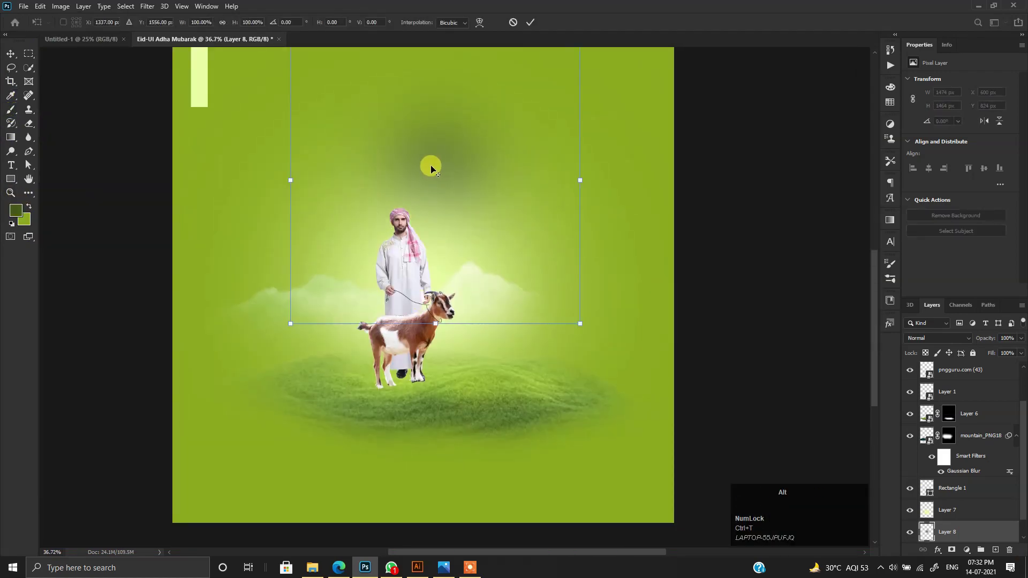
pyautogui.scroll(-3, 431, 170)
pyautogui.moveTo(444, 278); pyautogui.dragTo(629, 408)
pyautogui.scroll(3, 523, 426)
pyautogui.moveTo(518, 336); pyautogui.dragTo(518, 321)
pyautogui.scroll(-4, 608, 331)
pyautogui.moveTo(591, 372)
pyautogui.mouseDown()
pyautogui.moveTo(595, 347)
pyautogui.moveTo(602, 375)
pyautogui.mouseUp()
pyautogui.moveTo(780, 362); pyautogui.dragTo(865, 363)
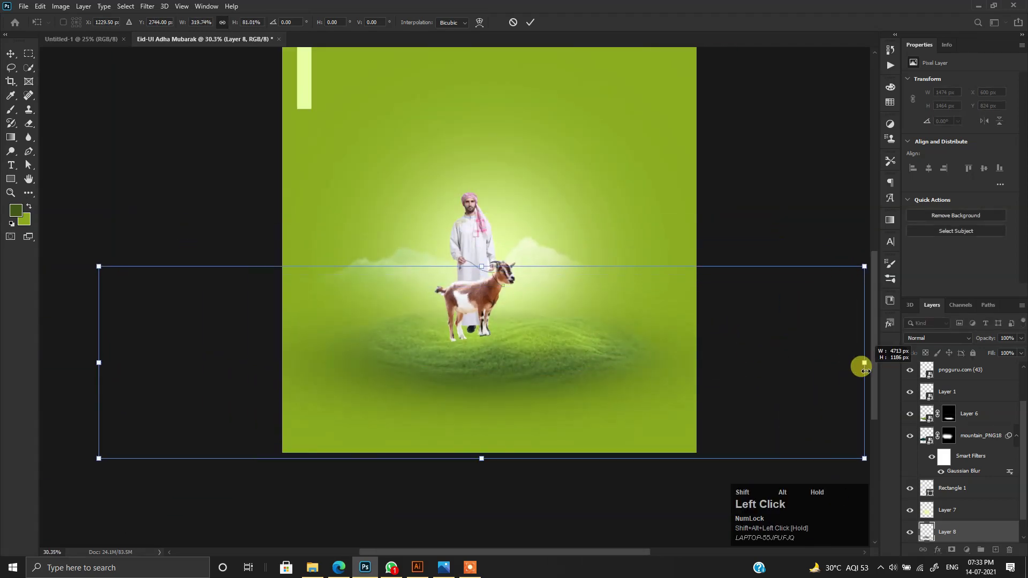
# Taper the ground shadow's lower edge inward with a perspective distortion and raise the shadow slightly
pyautogui.scroll(-1, 669, 384)
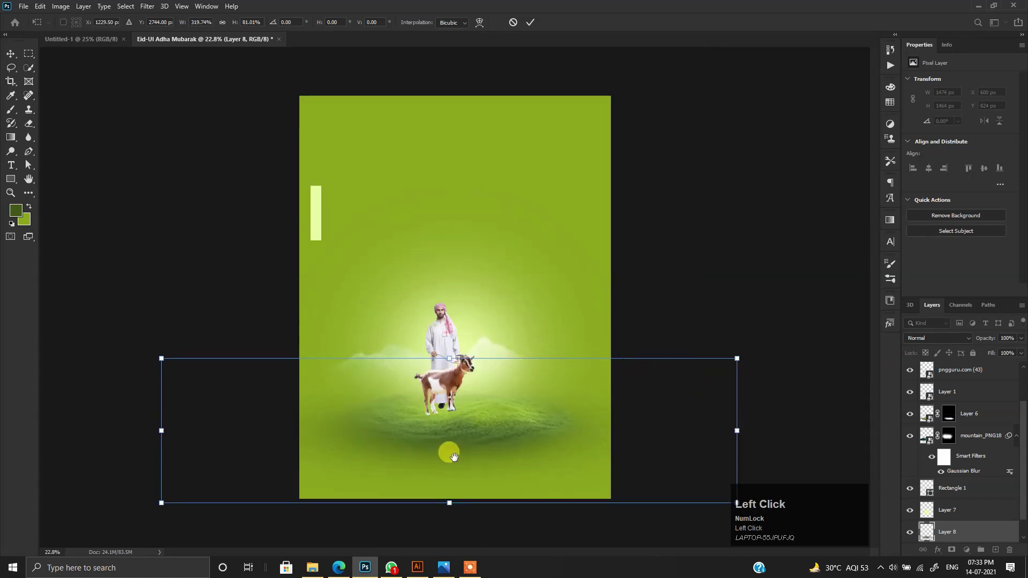
pyautogui.scroll(-1, 681, 442)
pyautogui.moveTo(664, 452); pyautogui.dragTo(602, 451)
pyautogui.moveTo(225, 454); pyautogui.dragTo(333, 455)
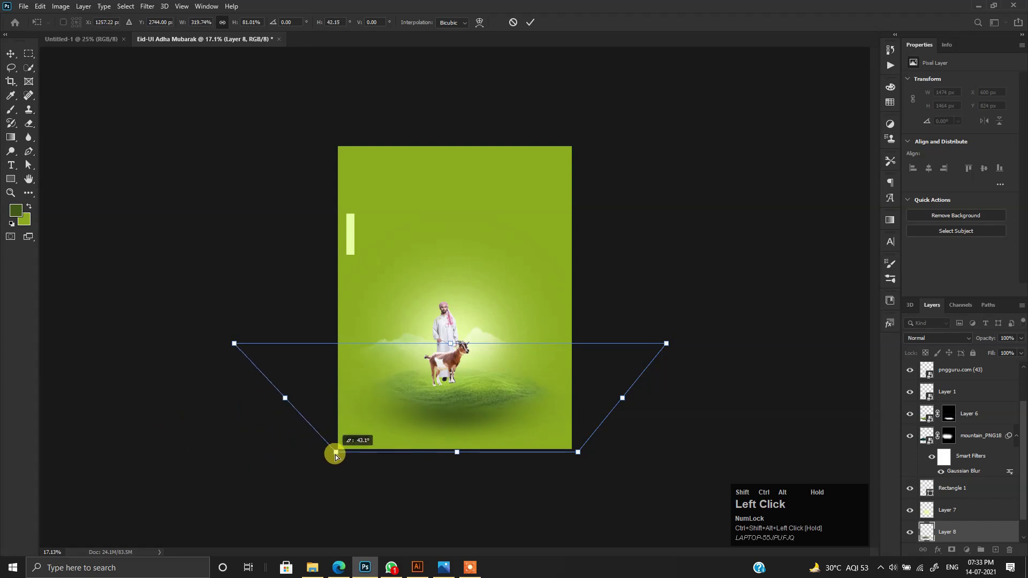
pyautogui.scroll(1, 439, 419)
pyautogui.moveTo(478, 463); pyautogui.dragTo(479, 442)
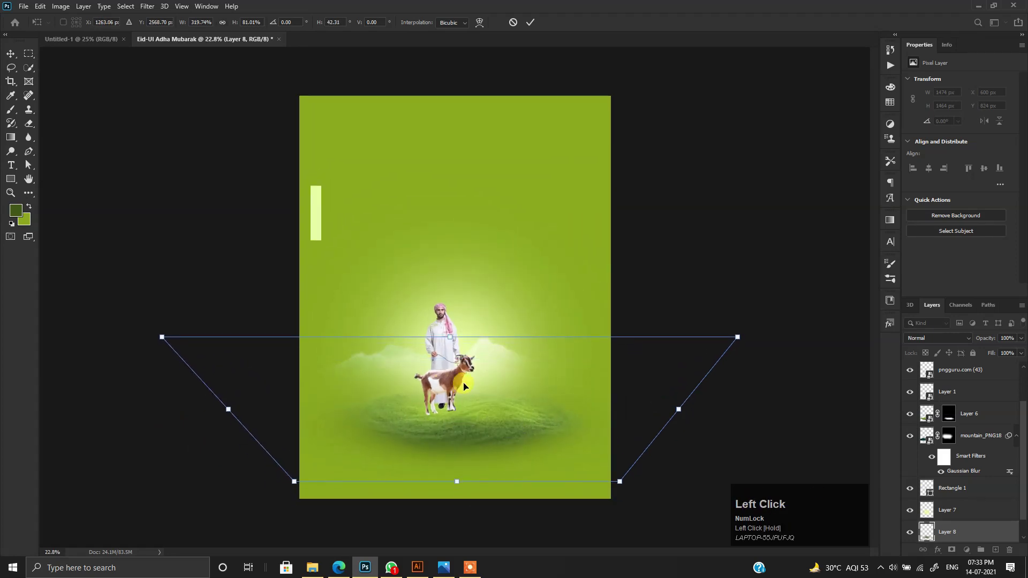
pyautogui.press('Return')
# Widen the tapered ground shadow to about 4434 x 1489 px and nudge it slightly upward
pyautogui.hotkey('ctrl', 't')
pyautogui.moveTo(670, 402); pyautogui.dragTo(723, 403)
pyautogui.moveTo(495, 467); pyautogui.dragTo(498, 460)
pyautogui.press('Return')
pyautogui.click(12, 51)
# Place the birds image Layer 8.png above and left of the man, slightly tilted, at about 861 x 861 px
pyautogui.scroll(4, 397, 316)
pyautogui.moveTo(418, 294); pyautogui.dragTo(344, 313)
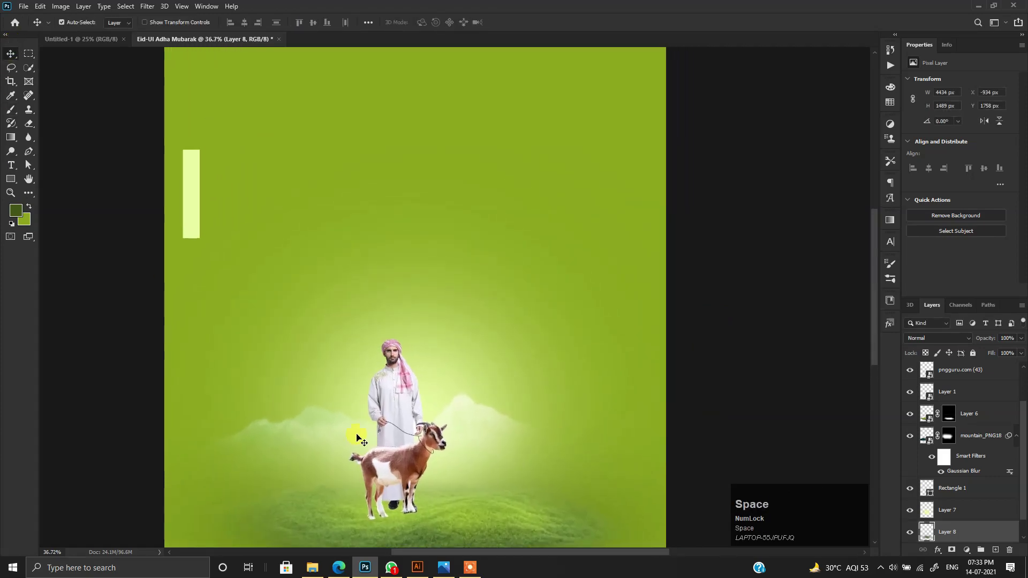
pyautogui.click(315, 567)
pyautogui.moveTo(456, 128); pyautogui.dragTo(390, 327)
pyautogui.moveTo(429, 357); pyautogui.dragTo(397, 336)
pyautogui.doubleClick(312, 326)
# Set the birds layer's blend mode to Darken
pyautogui.scroll(-3, 937, 427)
pyautogui.click(921, 338)
pyautogui.click(922, 304)
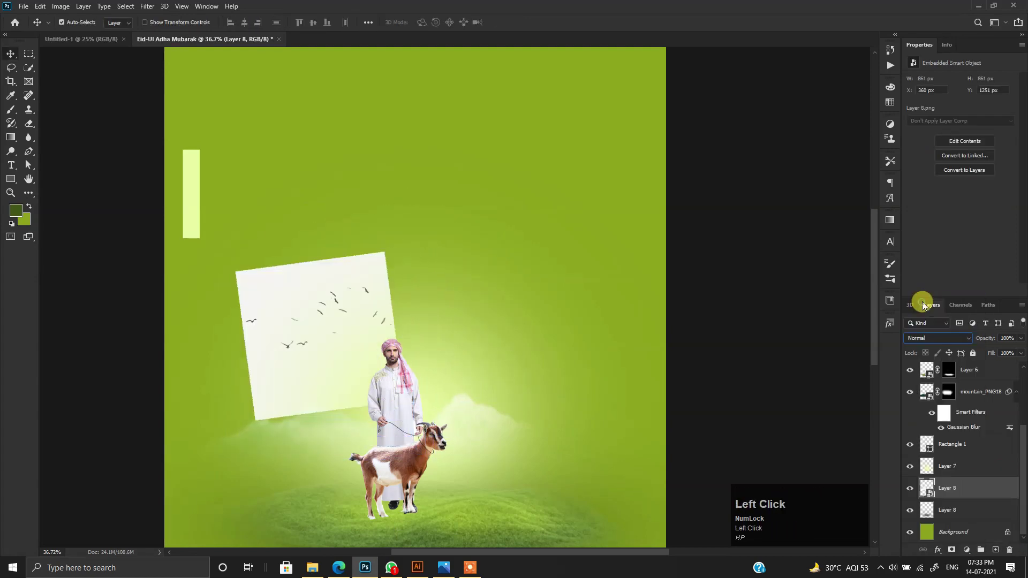
pyautogui.press('Down')
pyautogui.press('Down')
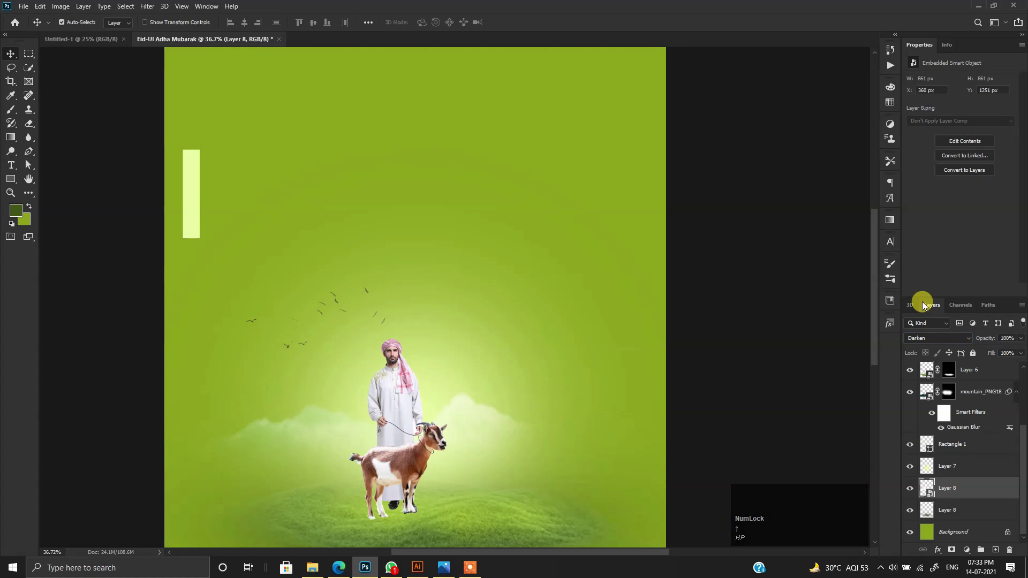
# Set up the brush with a pale yellow foreground colour and the 276 px SmallClouds brush tip
pyautogui.scroll(2, 304, 364)
pyautogui.moveTo(313, 283); pyautogui.dragTo(263, 301)
pyautogui.moveTo(293, 167)
pyautogui.mouseDown()
pyautogui.moveTo(292, 252)
pyautogui.moveTo(293, 172)
pyautogui.mouseUp()
pyautogui.click(11, 110)
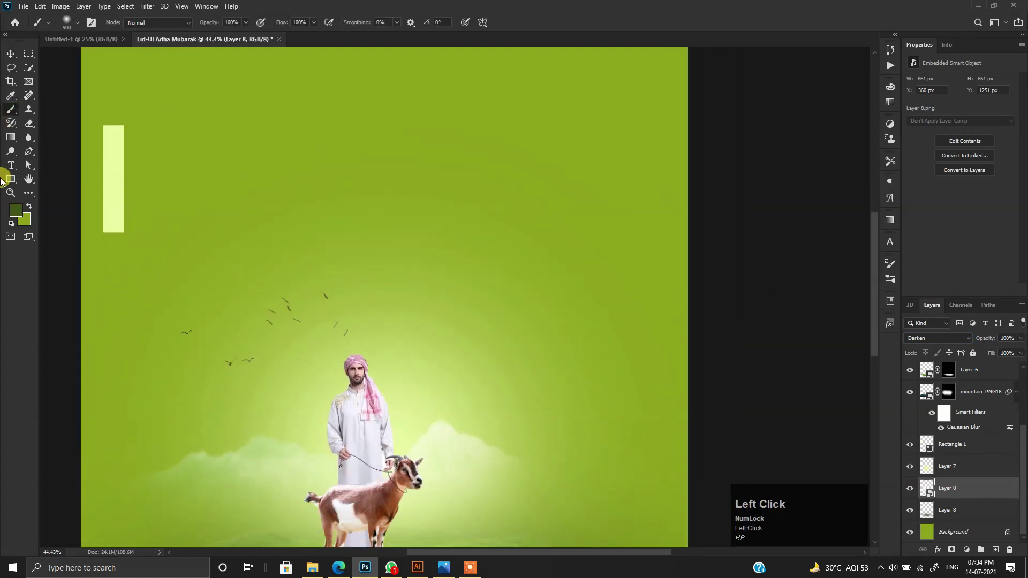
pyautogui.click(16, 211)
pyautogui.click(834, 302)
pyautogui.rightClick(438, 193)
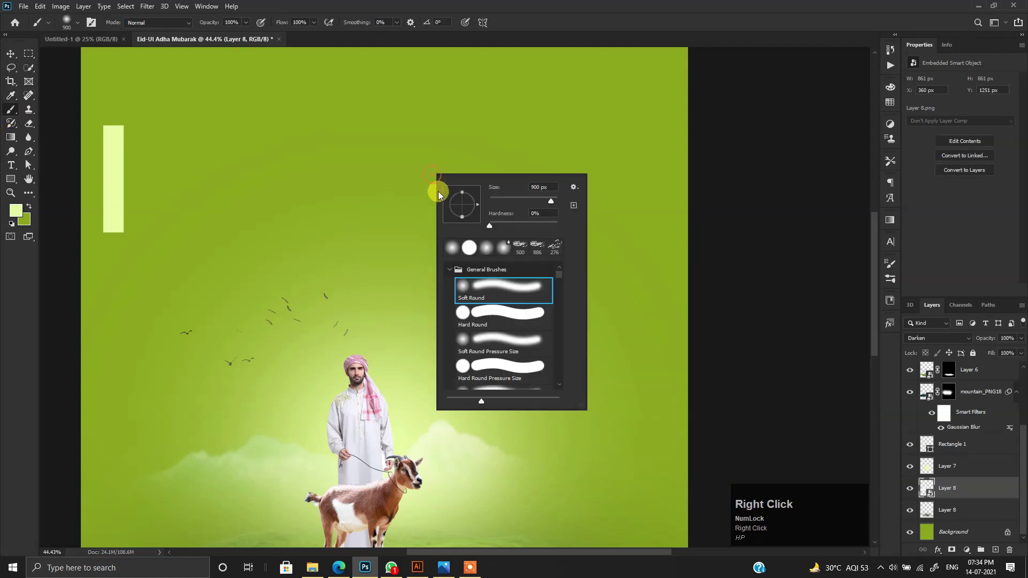
pyautogui.click(540, 251)
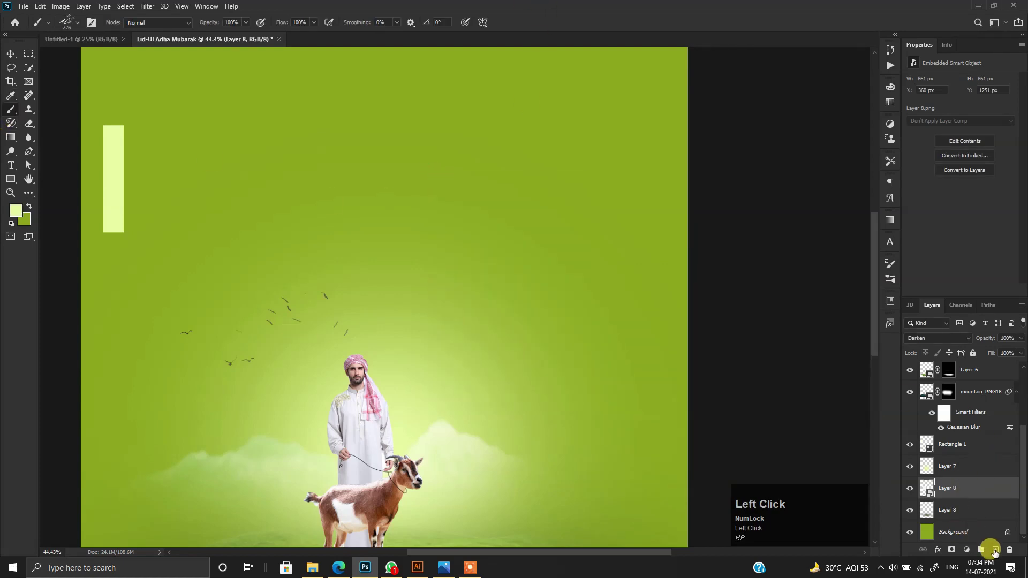
# Add a new layer above the birds and stamp two clouds behind them, using a 400 px and a 500 px cloud brush
pyautogui.click(994, 552)
pyautogui.press(']')
pyautogui.press(']')
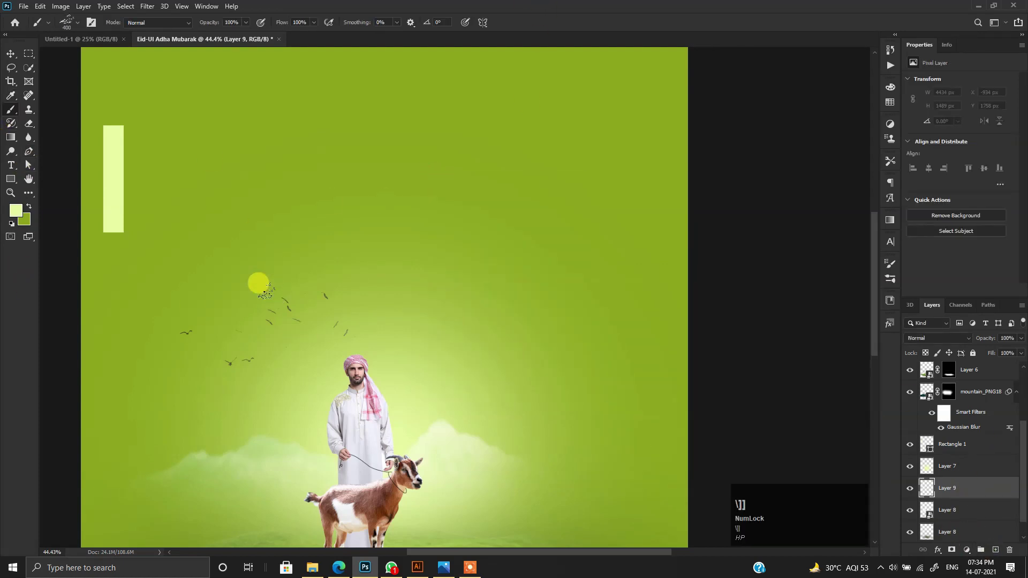
pyautogui.rightClick(214, 186)
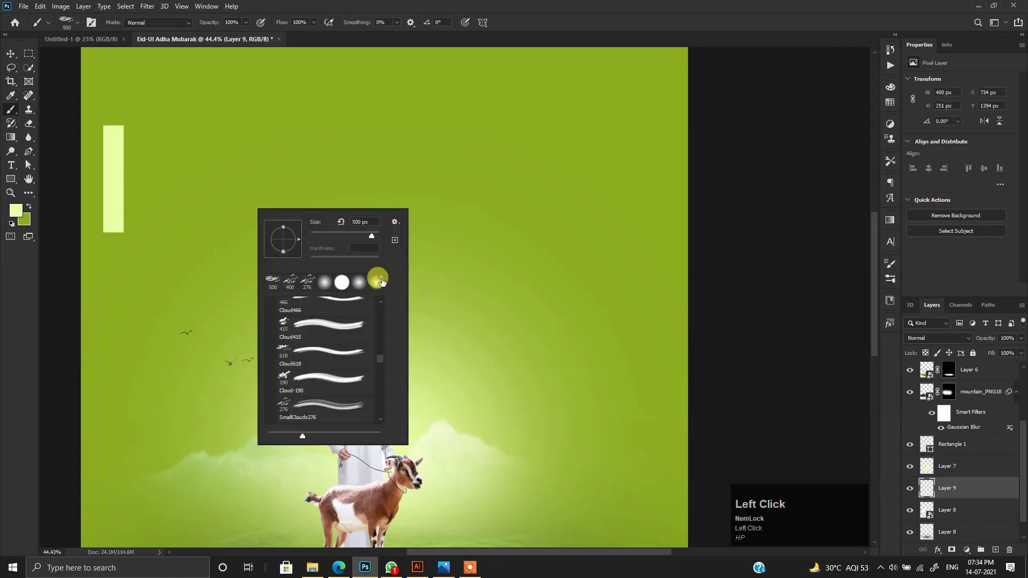
pyautogui.click(304, 312)
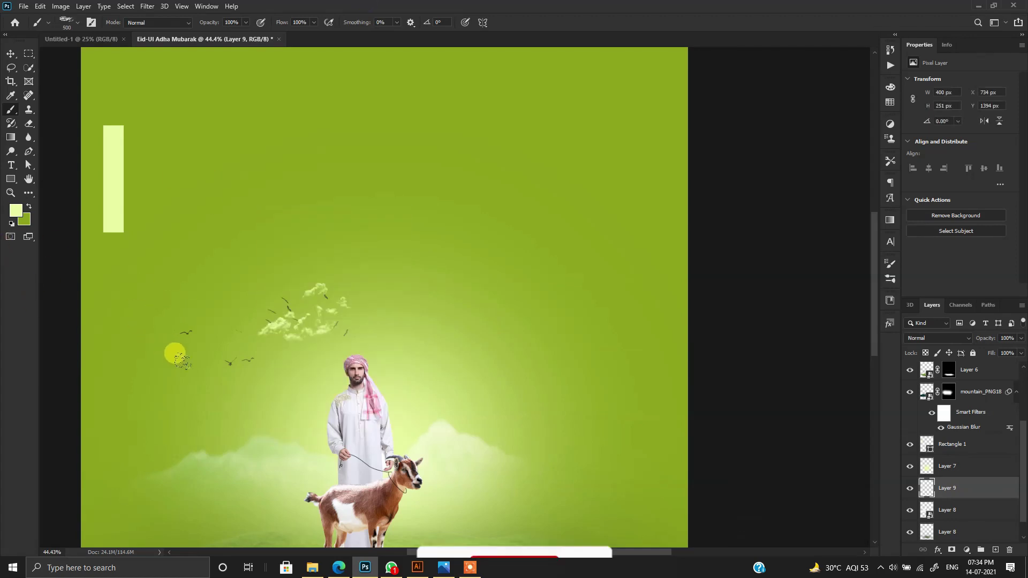
pyautogui.click(224, 374)
# Soften the painted clouds by reapplying the last-used blur filter
pyautogui.click(11, 54)
pyautogui.click(147, 7)
pyautogui.click(152, 19)
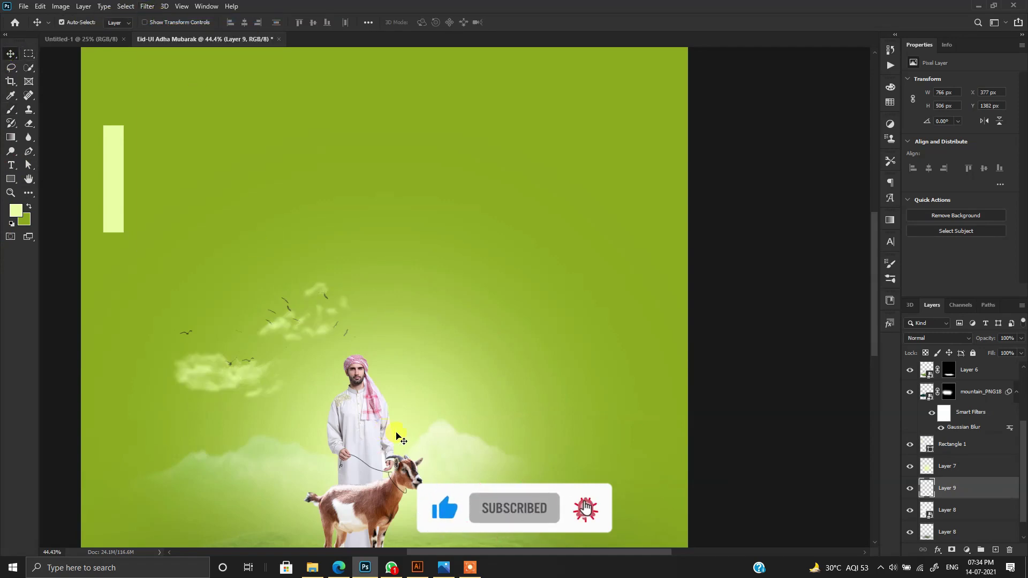
pyautogui.click(9, 52)
# Set the opacity of the glow layer, Layer 7, to 80%
pyautogui.scroll(-3, 339, 259)
pyautogui.press('space')
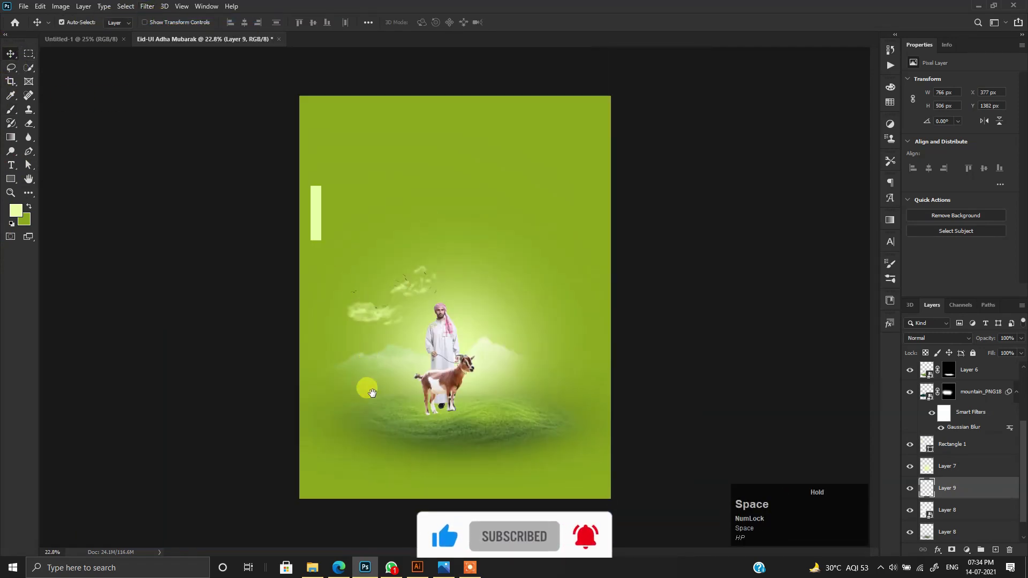
pyautogui.scroll(2, 457, 320)
pyautogui.scroll(-1, 306, 293)
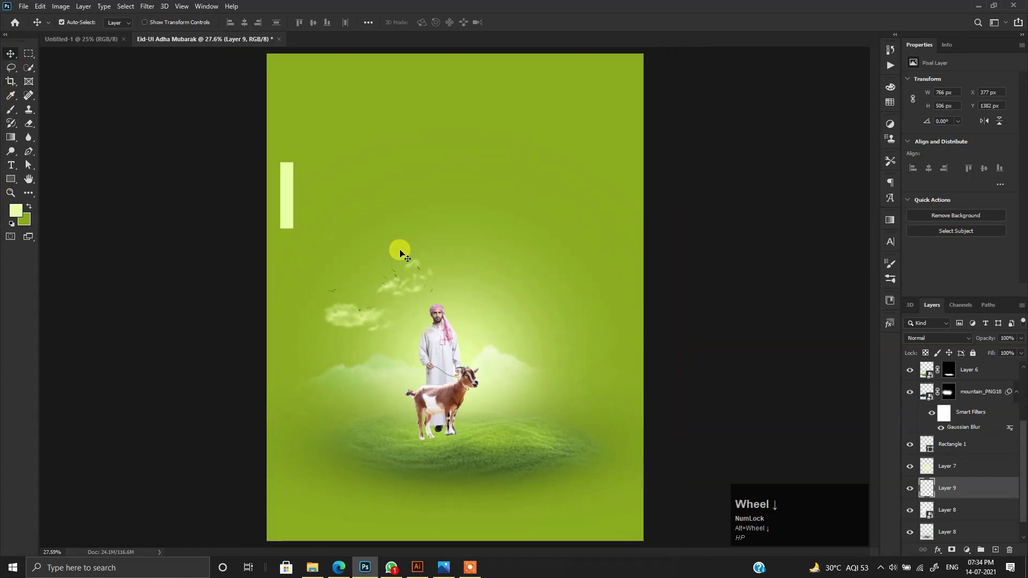
pyautogui.scroll(1, 308, 353)
pyautogui.press('space')
pyautogui.scroll(-1, 969, 521)
pyautogui.click(961, 489)
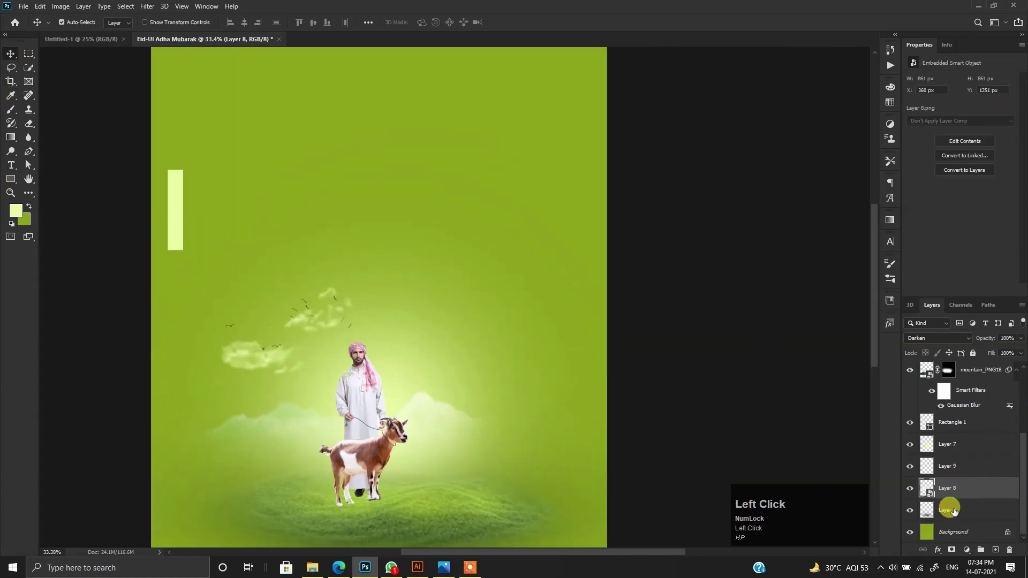
pyautogui.click(949, 508)
pyautogui.click(952, 446)
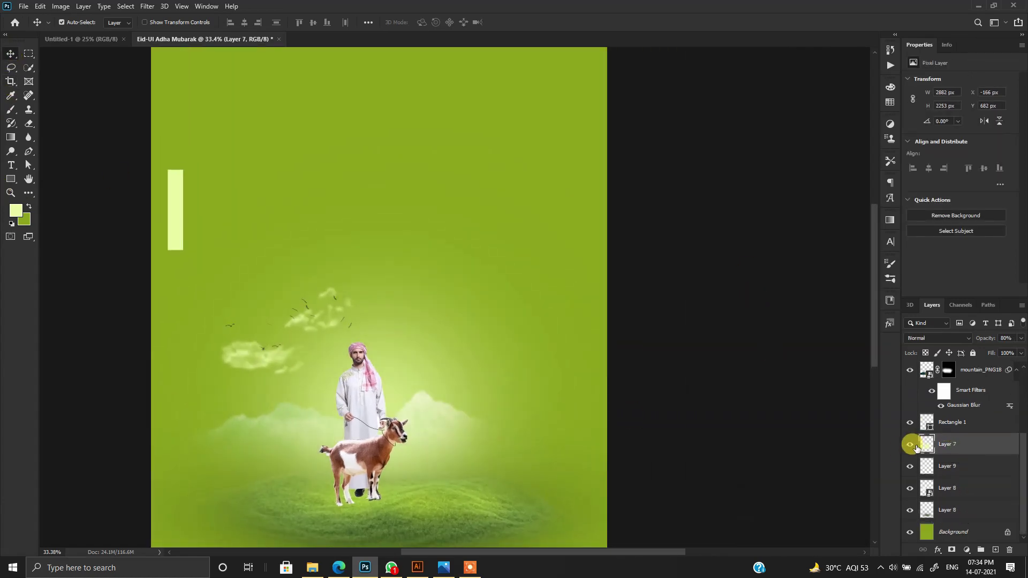
pyautogui.press('8')
pyautogui.scroll(1, 328, 335)
pyautogui.press('space')
pyautogui.moveTo(374, 305); pyautogui.dragTo(326, 392)
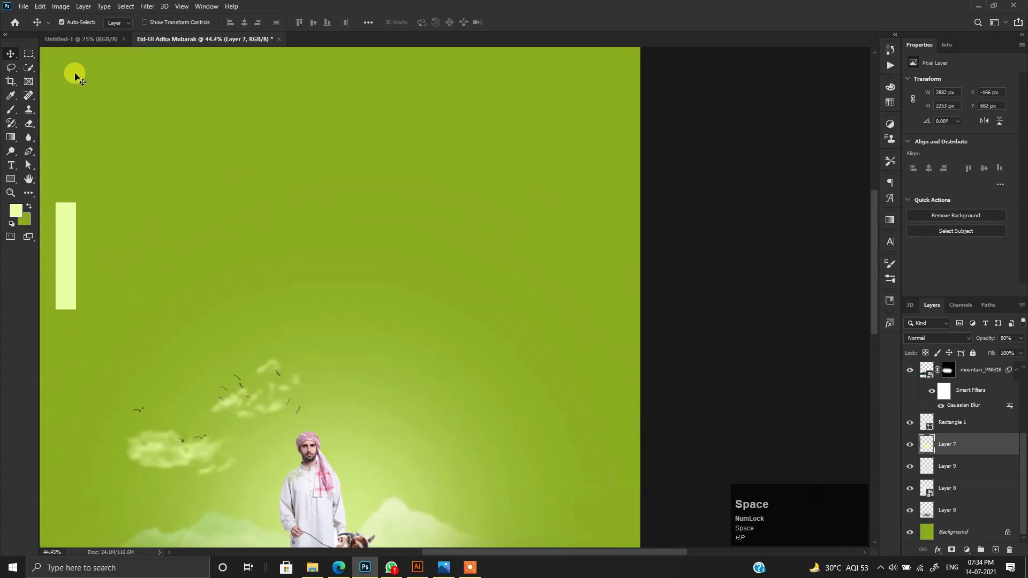
pyautogui.scroll(-4, 269, 259)
pyautogui.scroll(2, 268, 261)
pyautogui.press('space')
pyautogui.moveTo(280, 252); pyautogui.dragTo(282, 275)
# Select the pale yellow rectangle's layer, and copy the large word "Adha" from the Eid design in Illustrator
pyautogui.click(100, 280)
pyautogui.scroll(2, 226, 240)
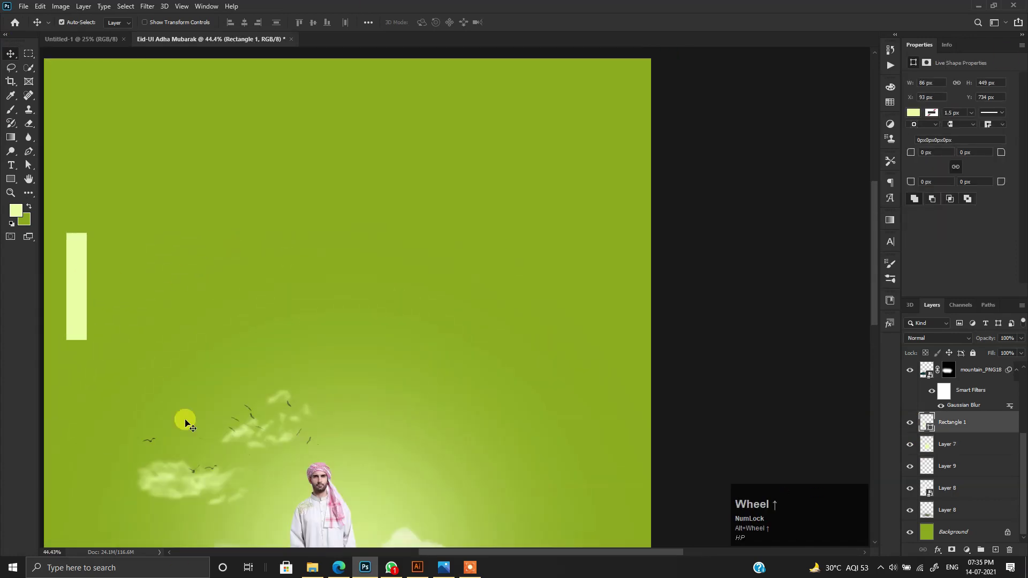
pyautogui.click(417, 568)
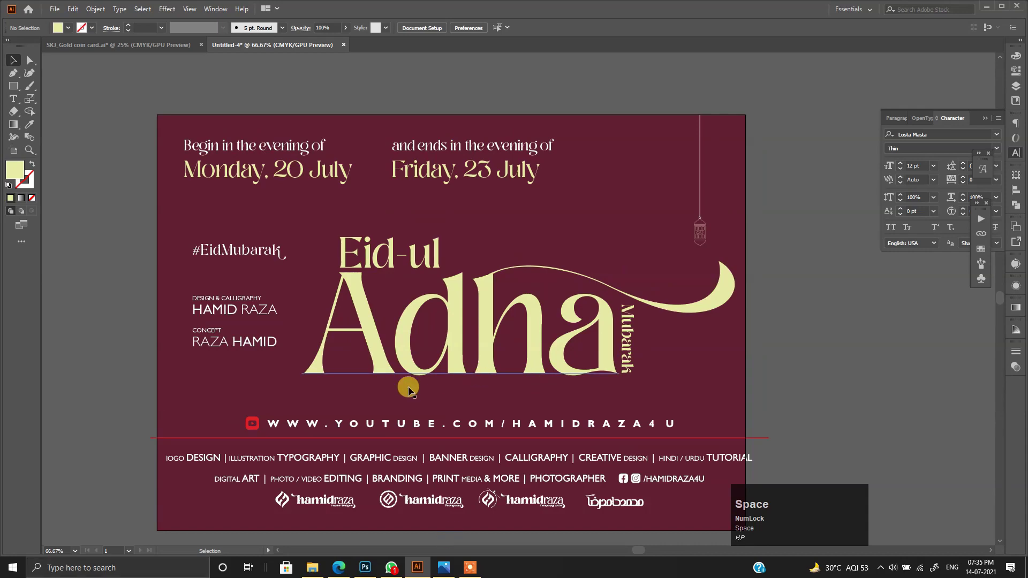
pyautogui.press('space')
pyautogui.moveTo(468, 348); pyautogui.dragTo(429, 319)
pyautogui.click(407, 303)
pyautogui.hotkey('ctrl', 'c')
pyautogui.hotkey('alt', 'Tab')
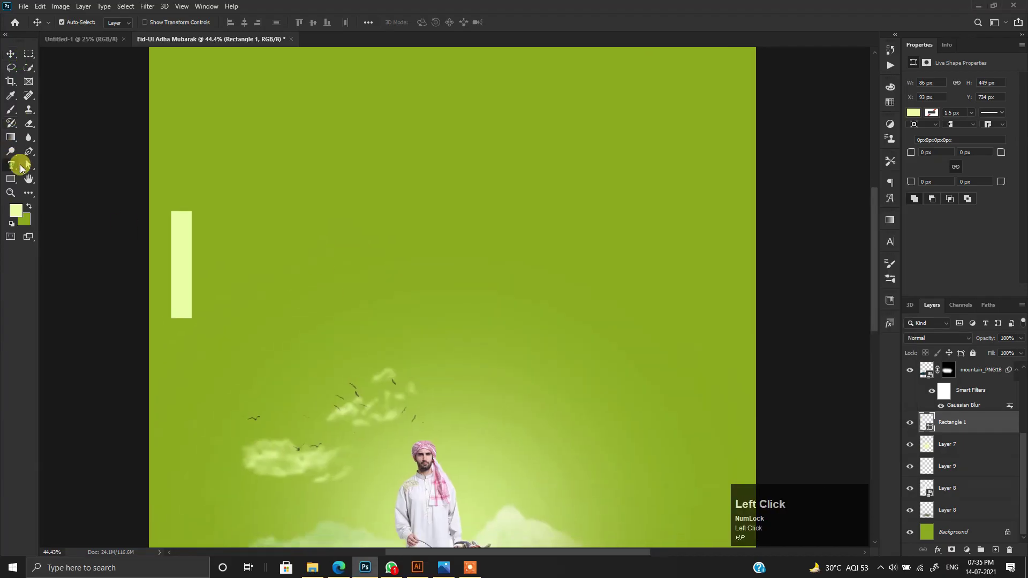
# Paste "Adha" as a pale yellow Losta Masta Light text layer in Photoshop, scale it to about 184%, and place it above the man
pyautogui.click(21, 168)
pyautogui.hotkey('ctrl', 'v')
pyautogui.click(10, 54)
pyautogui.hotkey('ctrl', 't')
pyautogui.moveTo(471, 258); pyautogui.dragTo(556, 325)
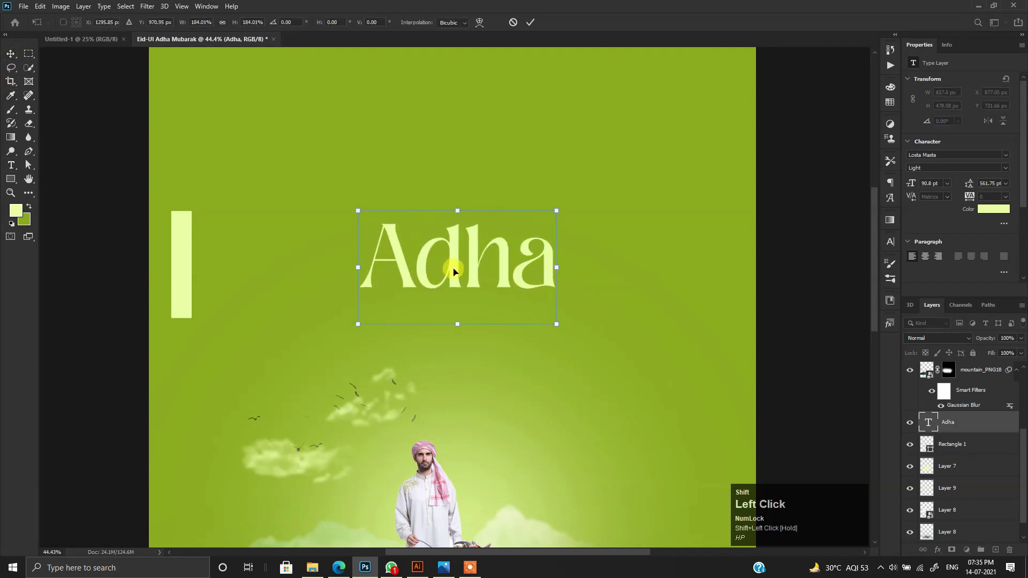
pyautogui.moveTo(450, 269); pyautogui.dragTo(374, 350)
# Add a text layer with the letter "e" above "Adha" and set its font to Losta Masta Ornaments
pyautogui.scroll(1, 440, 255)
pyautogui.scroll(1, 381, 334)
pyautogui.click(11, 165)
pyautogui.click(487, 200)
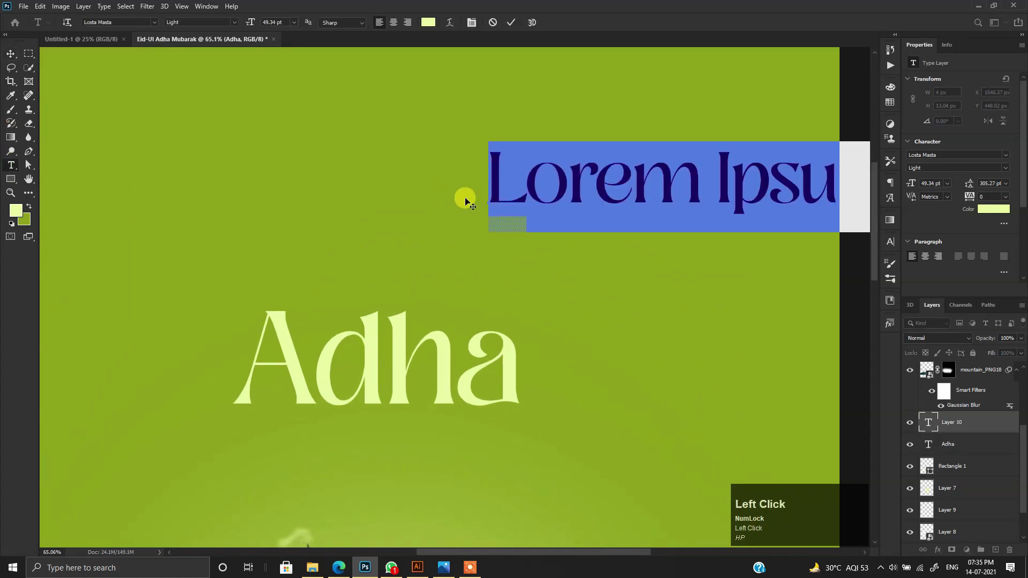
pyautogui.write('e')
pyautogui.click(334, 155)
pyautogui.press('v')
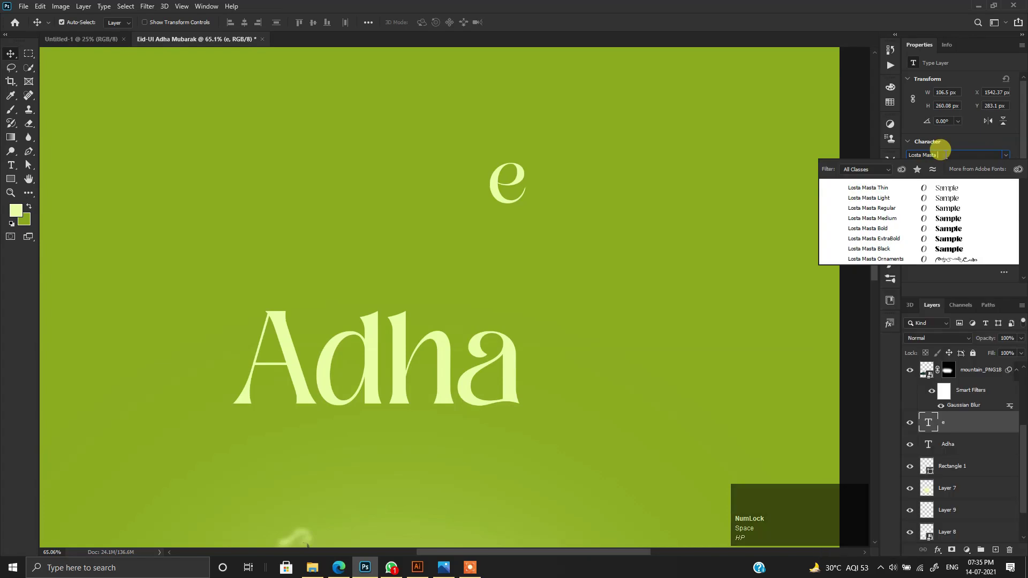
pyautogui.click(860, 259)
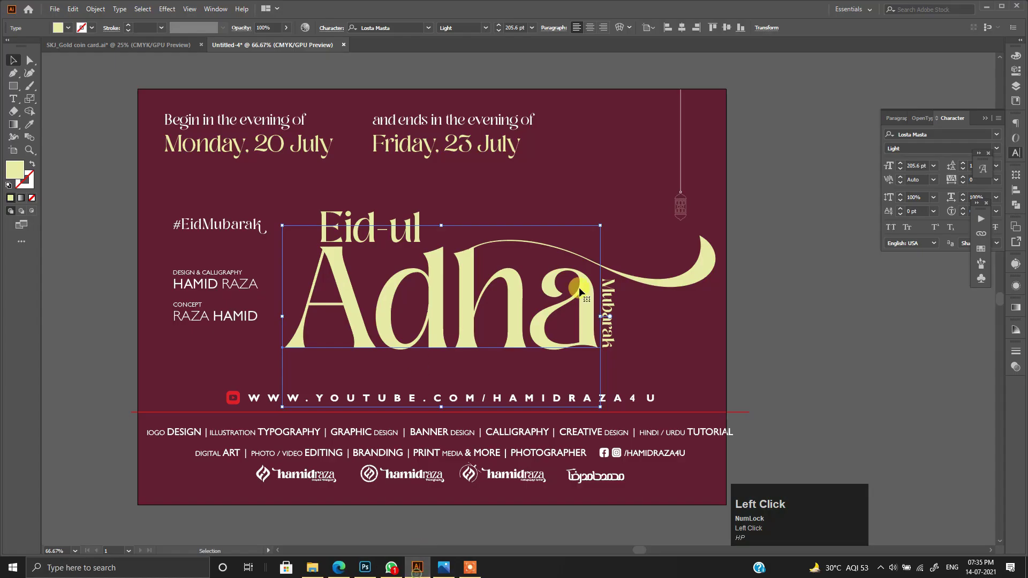
# Copy the swash's character from the Illustrator design and paste it over the "e" in the Photoshop ornament layer, making it "C"
pyautogui.click(580, 272)
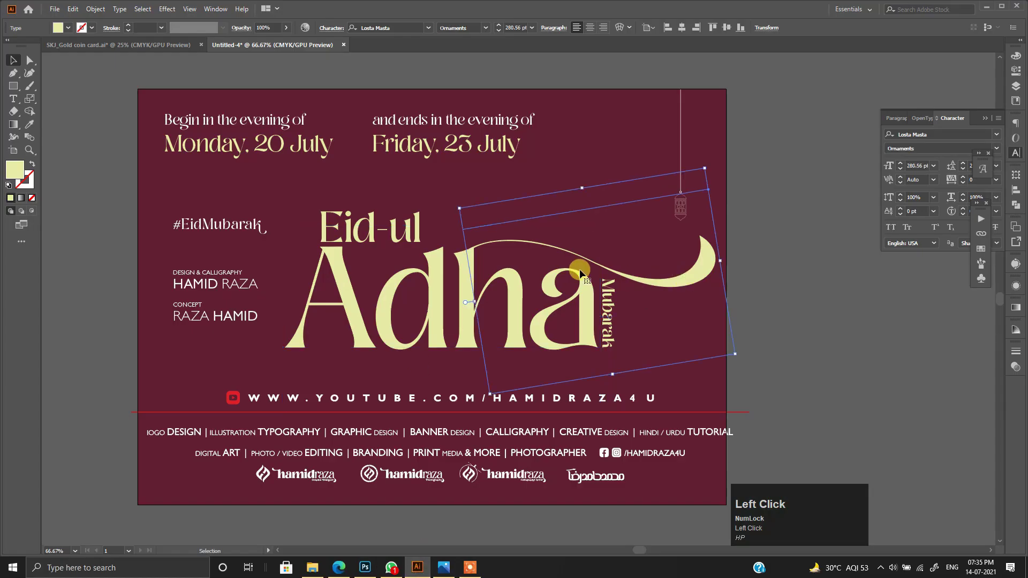
pyautogui.doubleClick(672, 270)
pyautogui.hotkey('ctrl', 'a')
pyautogui.hotkey('ctrl', 'c')
pyautogui.click(680, 275)
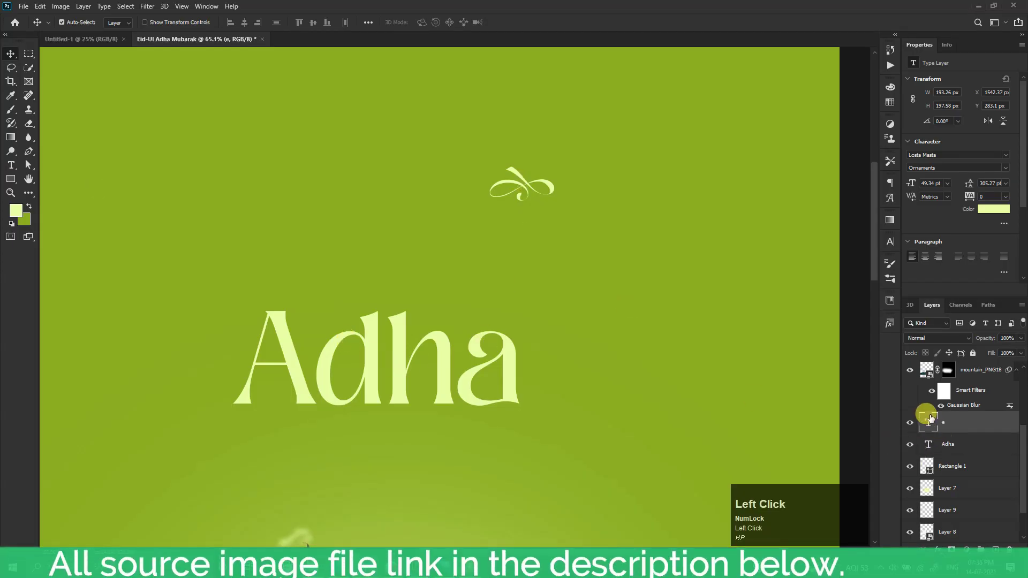
pyautogui.doubleClick(934, 419)
pyautogui.hotkey('ctrl', 'v')
pyautogui.hotkey('ctrl', 'Return')
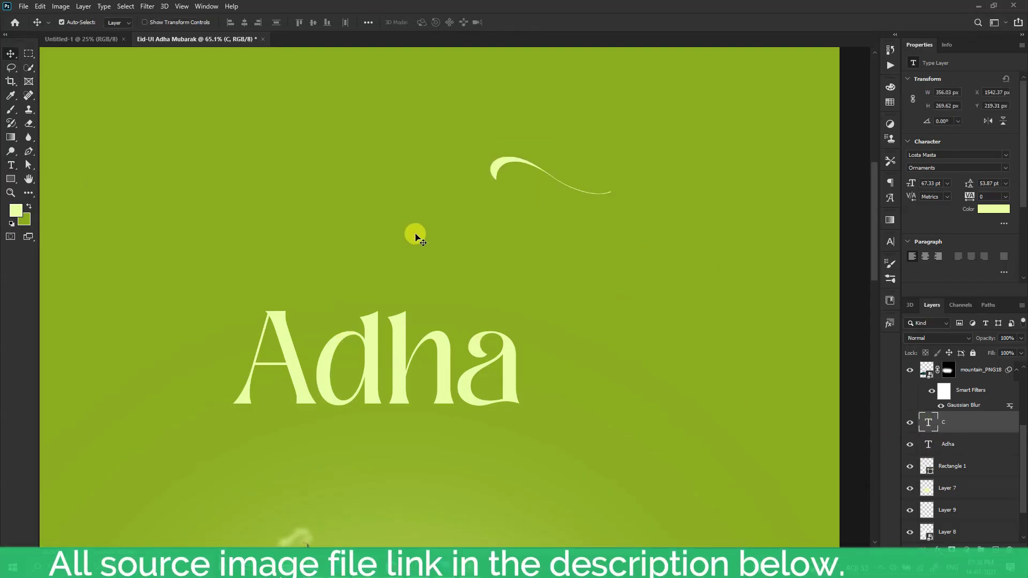
# Move the swash ornament to the top of the "h" in "Adha" and rotate it to about 166°
pyautogui.click(10, 55)
pyautogui.scroll(2, 537, 218)
pyautogui.moveTo(483, 162); pyautogui.dragTo(369, 245)
pyautogui.hotkey('ctrl', 't')
pyautogui.moveTo(441, 168); pyautogui.dragTo(521, 246)
pyautogui.moveTo(559, 276); pyautogui.dragTo(491, 355)
pyautogui.scroll(3, 491, 355)
pyautogui.moveTo(579, 408); pyautogui.dragTo(580, 376)
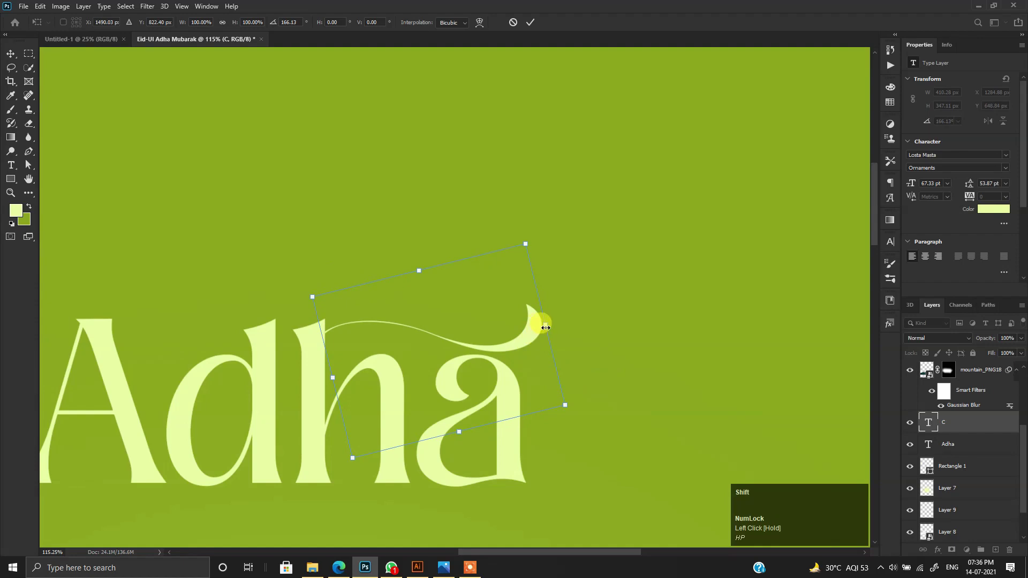
# Enlarge the swash to about 134% and align its thin end with the upper tip of the "h"
pyautogui.moveTo(546, 328); pyautogui.dragTo(615, 314)
pyautogui.scroll(8, 321, 328)
pyautogui.moveTo(292, 313); pyautogui.dragTo(283, 314)
pyautogui.scroll(-8, 253, 353)
pyautogui.scroll(3, 253, 354)
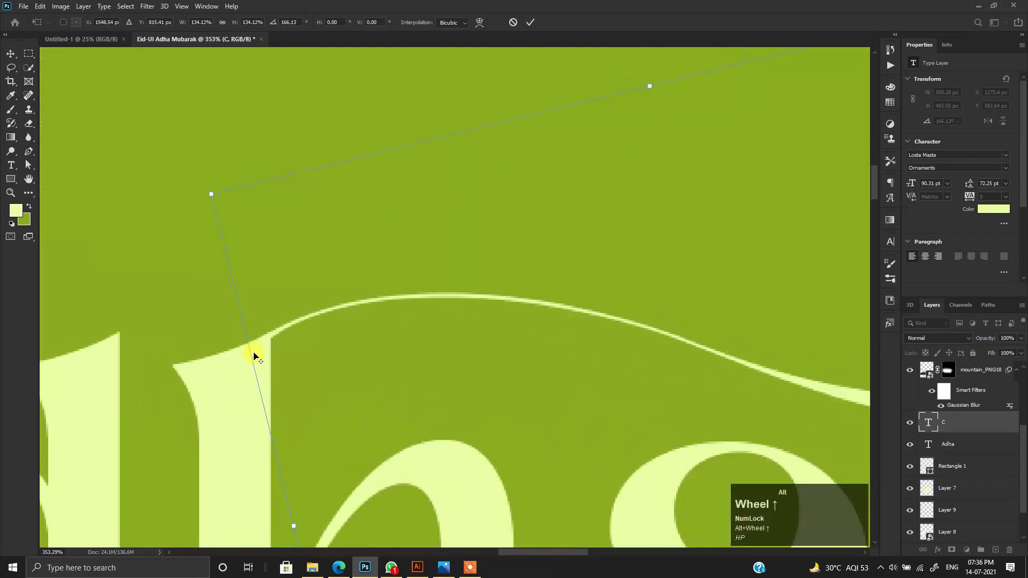
pyautogui.scroll(6, 254, 352)
pyautogui.moveTo(295, 301)
pyautogui.mouseDown()
pyautogui.moveTo(298, 317)
pyautogui.moveTo(298, 306)
pyautogui.mouseUp()
pyautogui.scroll(-3, 298, 306)
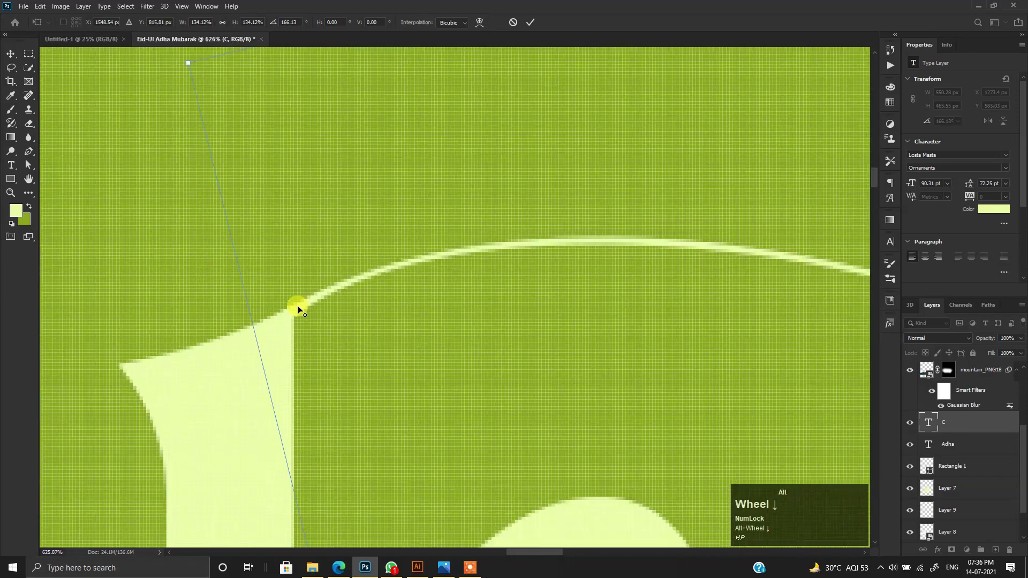
pyautogui.scroll(-6, 298, 309)
pyautogui.scroll(-4, 294, 309)
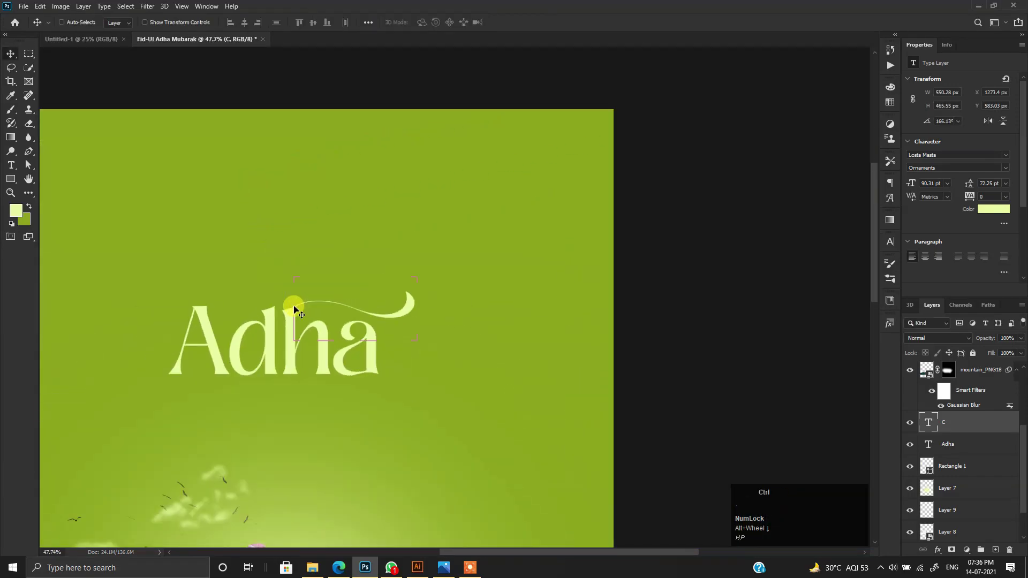
# Enlarge the swash by another 116%, to about 640 x 542 px, and inspect its junction with the "h"
pyautogui.hotkey('ctrl', 't')
pyautogui.moveTo(427, 317); pyautogui.dragTo(446, 322)
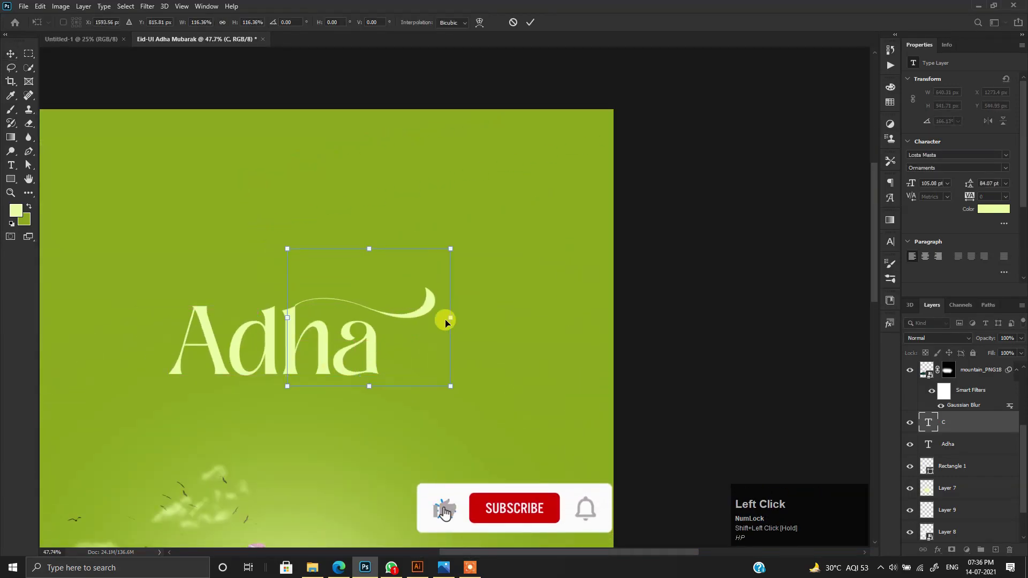
pyautogui.scroll(3, 298, 306)
pyautogui.click(298, 305)
pyautogui.scroll(6, 275, 295)
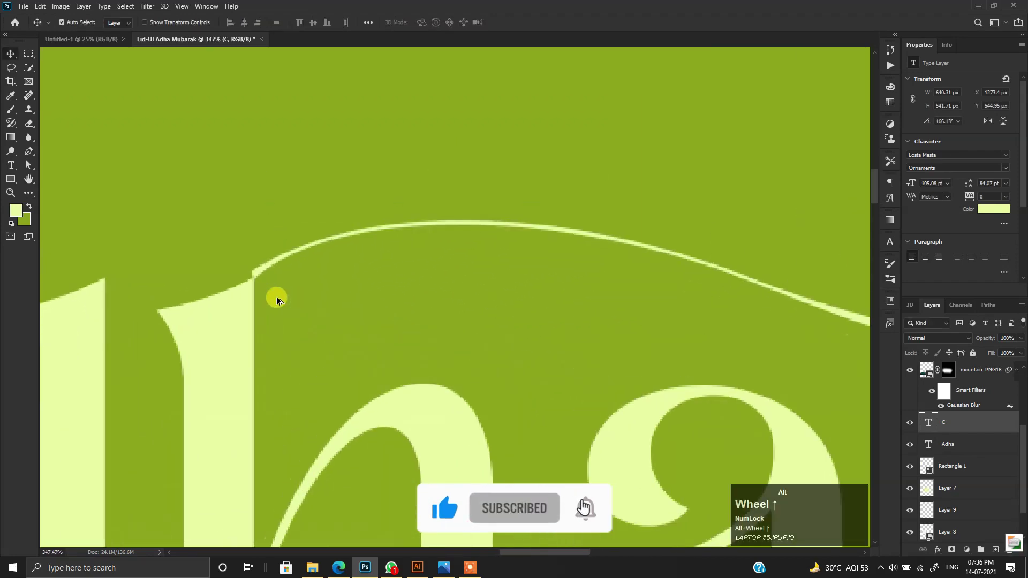
pyautogui.scroll(1, 275, 292)
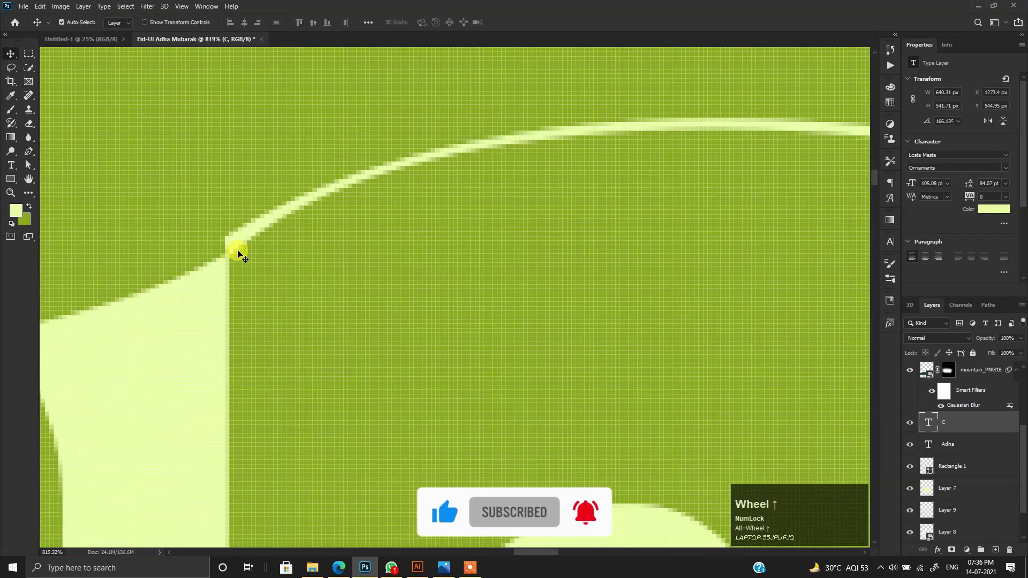
# Move the swash slightly down so its thin end meets the upper tip of the "h" in "Adha"
pyautogui.moveTo(233, 247); pyautogui.dragTo(231, 268)
pyautogui.scroll(-8, 231, 268)
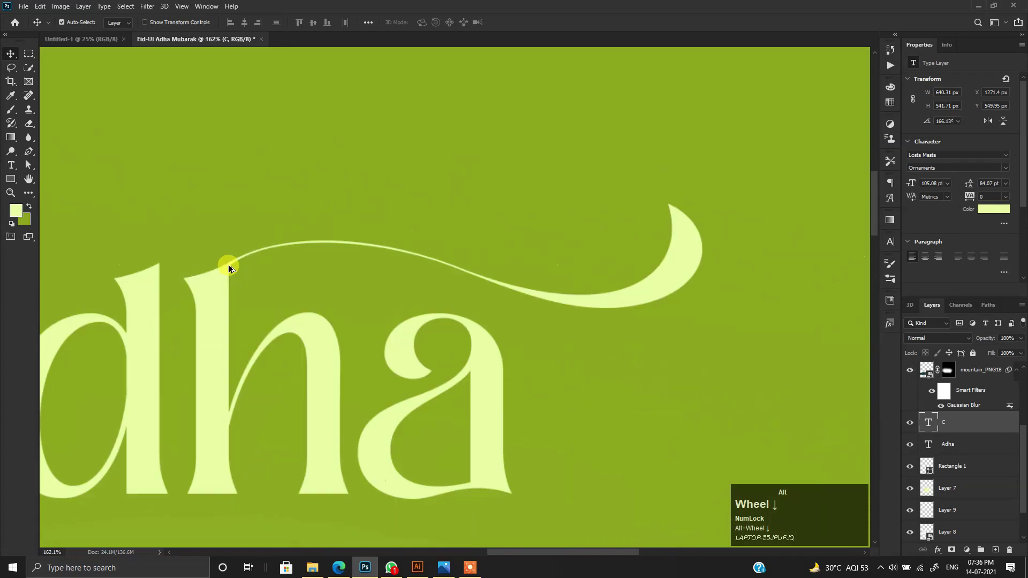
pyautogui.scroll(-5, 243, 314)
# Rotate the swash by about 4.4° so it stands at about 170.6°
pyautogui.click(275, 327)
pyautogui.scroll(2, 280, 328)
pyautogui.hotkey('ctrl', 't')
pyautogui.keyDown('alt'); pyautogui.scroll(1, 376, 342); pyautogui.keyUp('alt')
pyautogui.moveTo(587, 211); pyautogui.dragTo(589, 218)
pyautogui.keyDown('alt'); pyautogui.scroll(3, 175, 322); pyautogui.keyUp('alt')
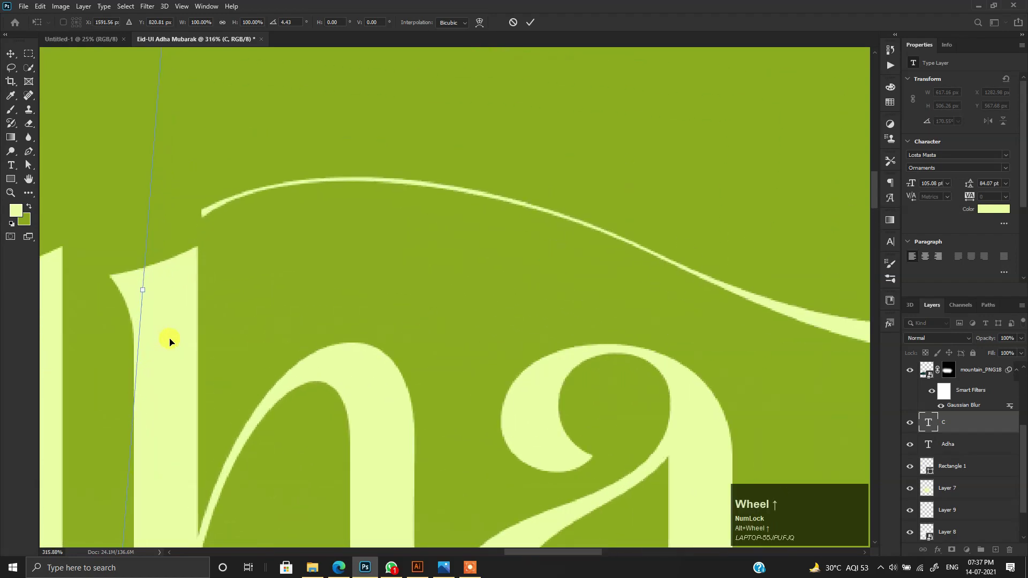
pyautogui.press('Return')
# Lower the rotated swash onto the upper tip of the "h" and inspect the junction
pyautogui.moveTo(211, 214); pyautogui.dragTo(202, 253)
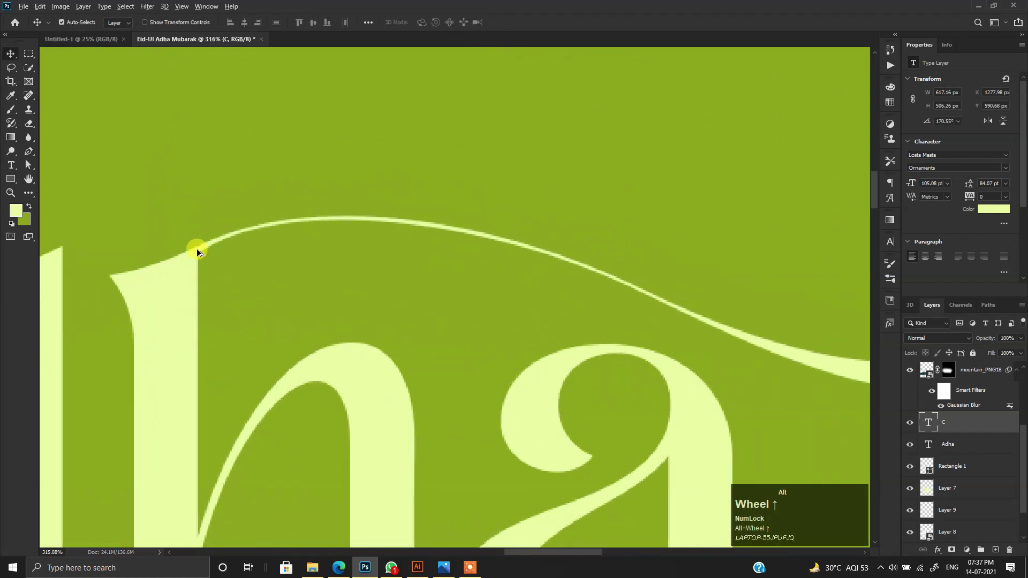
pyautogui.keyDown('alt'); pyautogui.scroll(2, 197, 252); pyautogui.keyUp('alt')
pyautogui.keyDown('alt'); pyautogui.scroll(-7, 197, 253); pyautogui.keyUp('alt')
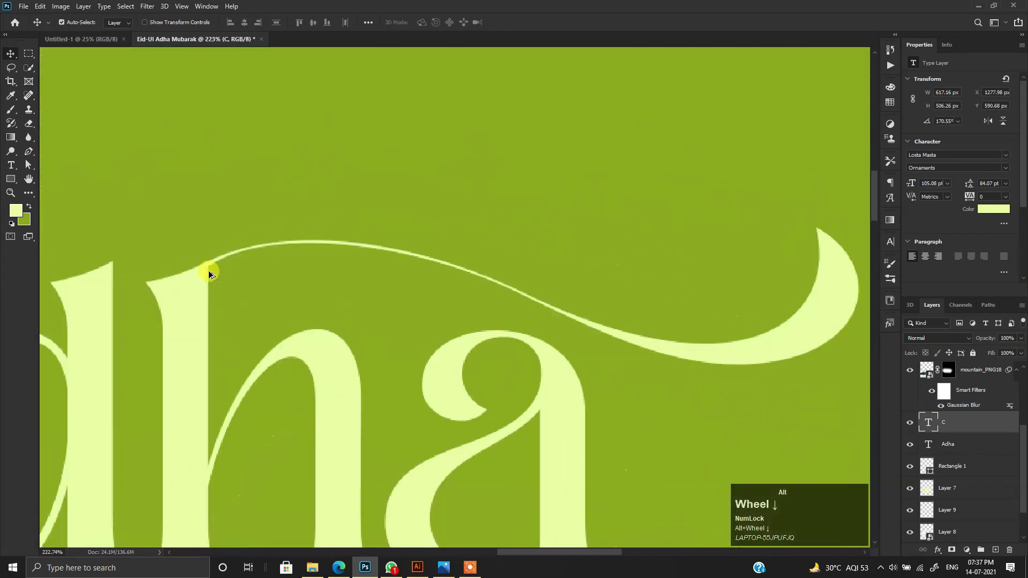
pyautogui.press('space')
pyautogui.moveTo(263, 360); pyautogui.dragTo(330, 306)
# Copy the "Eid-ul" text from the Illustrator design and paste it as a new Photoshop text layer above "Adha"
pyautogui.click(417, 568)
pyautogui.doubleClick(354, 221)
pyautogui.hotkey('ctrl', 'a')
pyautogui.hotkey('ctrl', 'c')
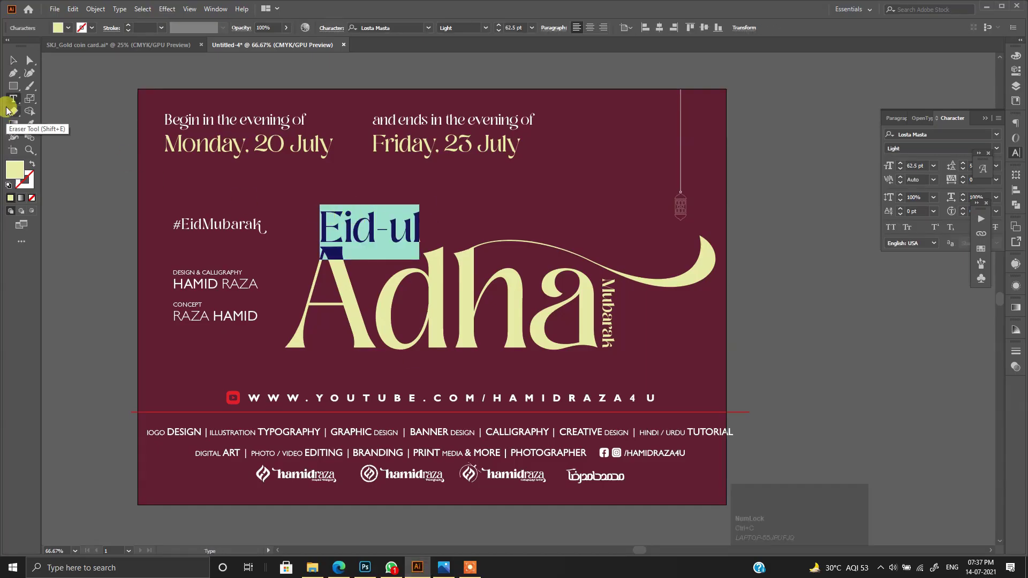
pyautogui.hotkey('alt', 'Tab')
pyautogui.keyDown('alt'); pyautogui.scroll(4, 288, 304); pyautogui.keyUp('alt')
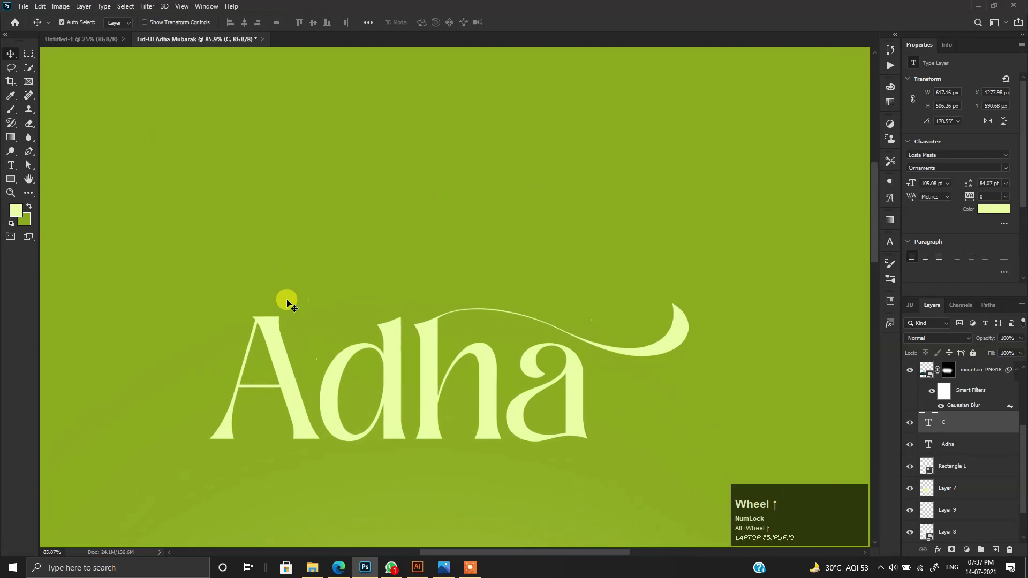
pyautogui.click(9, 162)
pyautogui.click(237, 202)
pyautogui.hotkey('ctrl', 'v')
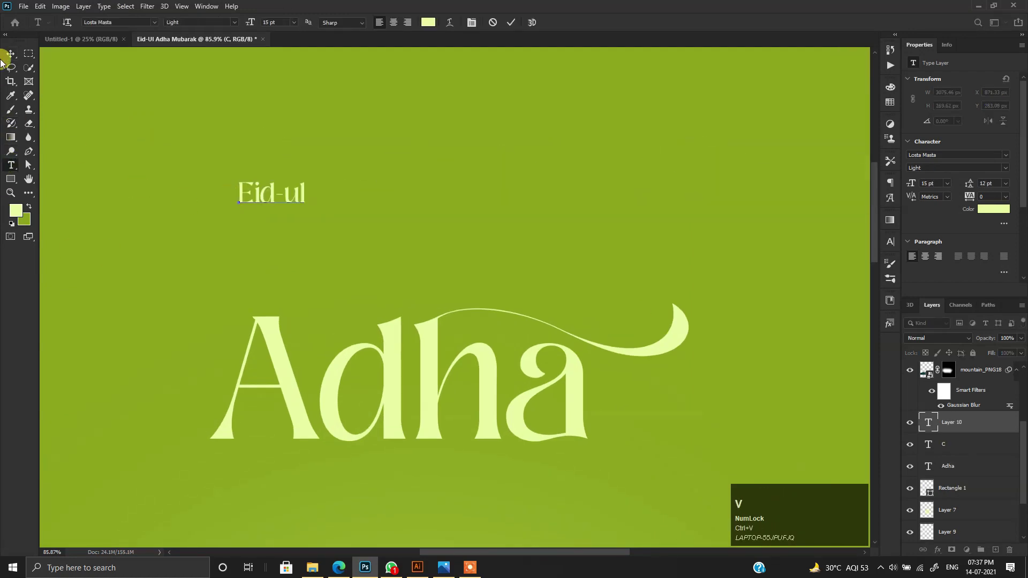
pyautogui.click(254, 234)
# Place "Eid-ul" directly above the "A" of "Adha" and enlarge it to about 26.4 pt
pyautogui.moveTo(254, 203); pyautogui.dragTo(268, 313)
pyautogui.keyDown('alt'); pyautogui.scroll(4, 268, 313); pyautogui.keyUp('alt')
pyautogui.hotkey('ctrl', 't')
pyautogui.moveTo(344, 277); pyautogui.dragTo(427, 254)
pyautogui.press('Return')
pyautogui.keyDown('alt'); pyautogui.scroll(4, 338, 289); pyautogui.keyUp('alt')
pyautogui.moveTo(338, 292); pyautogui.dragTo(338, 322)
pyautogui.keyDown('alt'); pyautogui.scroll(-15, 336, 320); pyautogui.keyUp('alt')
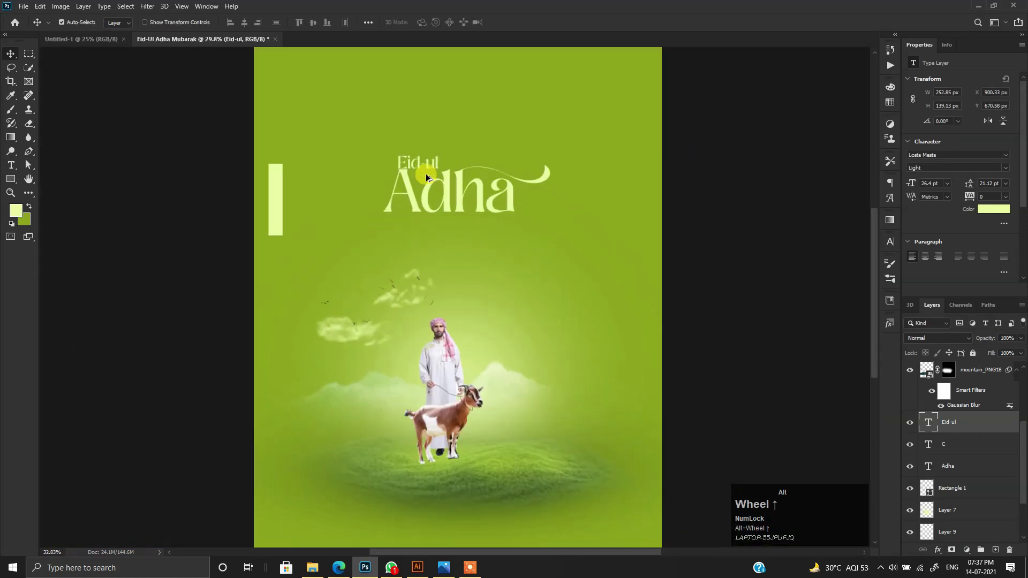
pyautogui.keyDown('alt'); pyautogui.scroll(2, 427, 177); pyautogui.keyUp('alt')
# Copy the "Mubarak" text from the Illustrator design and paste it as a new Photoshop text layer beside "Adha"
pyautogui.hotkey('alt', 'Tab')
pyautogui.click(607, 318)
pyautogui.hotkey('alt', 'Tab')
pyautogui.keyDown('alt'); pyautogui.scroll(10, 414, 263); pyautogui.keyUp('alt')
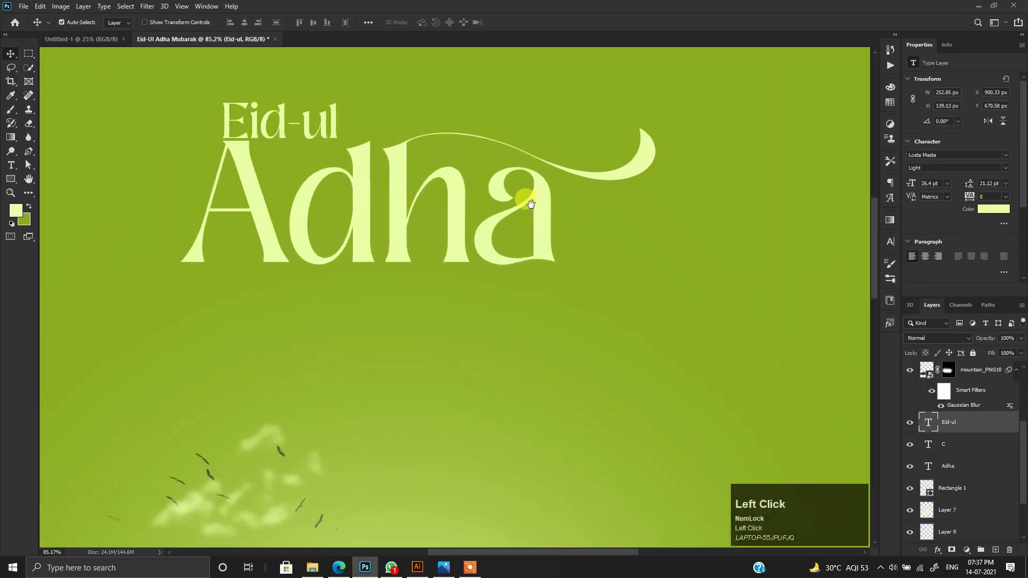
pyautogui.click(13, 166)
pyautogui.keyDown('alt'); pyautogui.scroll(-5, 417, 220); pyautogui.keyUp('alt')
pyautogui.click(758, 245)
pyautogui.hotkey('ctrl', 'v')
pyautogui.click(14, 56)
# Rotate "Mubarak" 90°, scale it to about 173%, and place it vertically against the final "a" under the swash
pyautogui.hotkey('ctrl', 't')
pyautogui.keyDown('shift'); pyautogui.moveTo(817, 237); pyautogui.dragTo(815, 260); pyautogui.keyUp('shift')
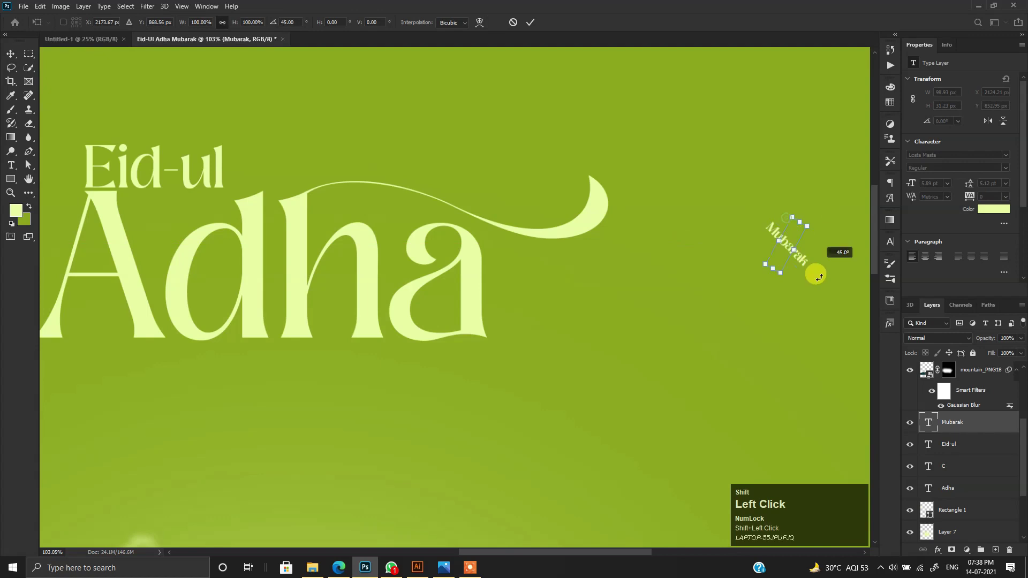
pyautogui.moveTo(421, 276); pyautogui.dragTo(530, 337)
pyautogui.moveTo(499, 243); pyautogui.dragTo(498, 240)
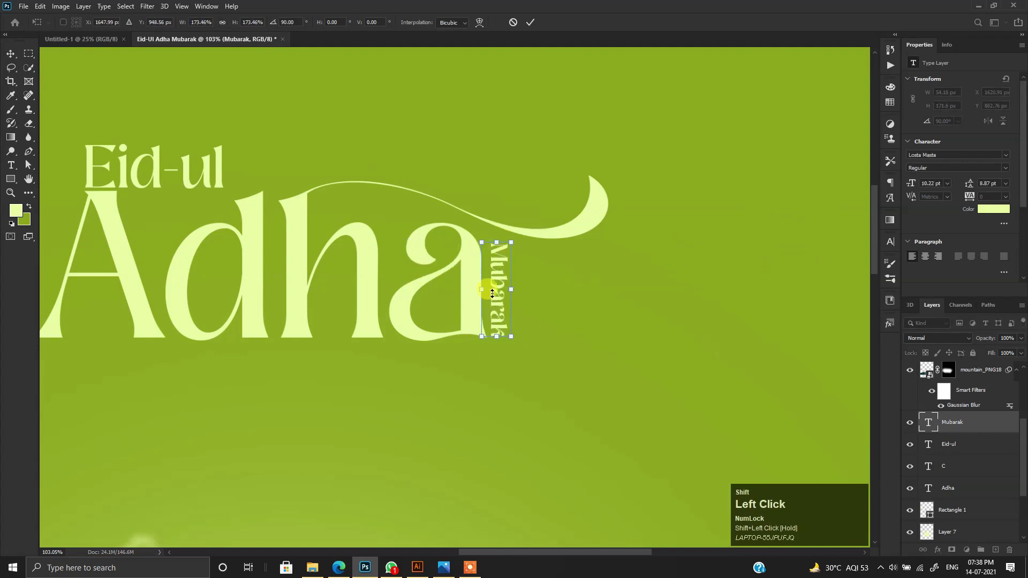
pyautogui.click(535, 300)
pyautogui.keyDown('alt'); pyautogui.scroll(-3, 315, 306); pyautogui.keyUp('alt')
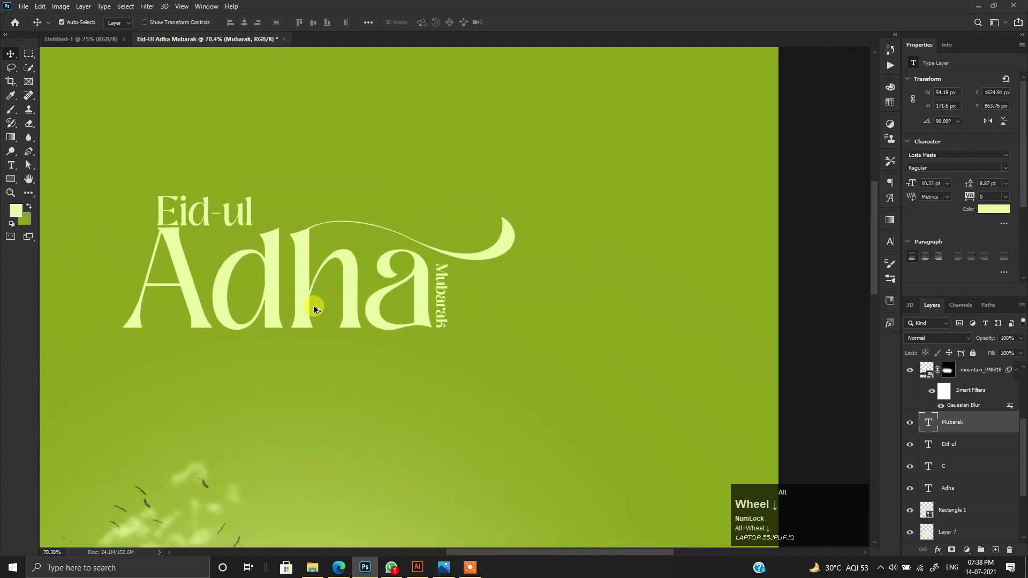
# Nudge "Eid-ul" about 7 px upward to add space above the "A"
pyautogui.keyDown('alt'); pyautogui.scroll(-3, 288, 336); pyautogui.keyUp('alt')
pyautogui.keyDown('alt'); pyautogui.scroll(-2, 282, 296); pyautogui.keyUp('alt')
pyautogui.moveTo(229, 238); pyautogui.dragTo(256, 305)
pyautogui.keyDown('alt'); pyautogui.scroll(5, 271, 306); pyautogui.keyUp('alt')
pyautogui.click(274, 349)
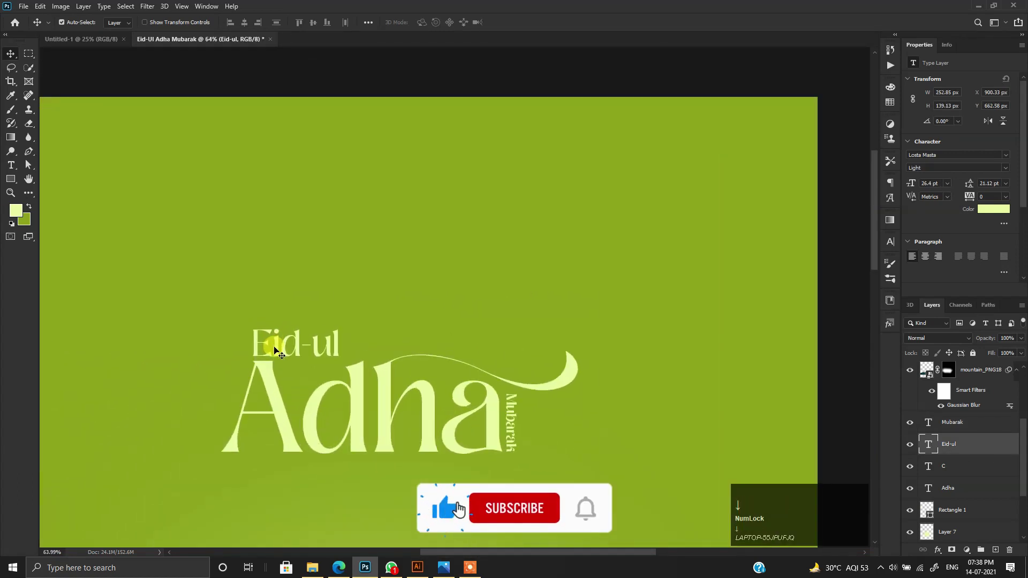
pyautogui.keyDown('alt'); pyautogui.scroll(-5, 291, 369); pyautogui.keyUp('alt')
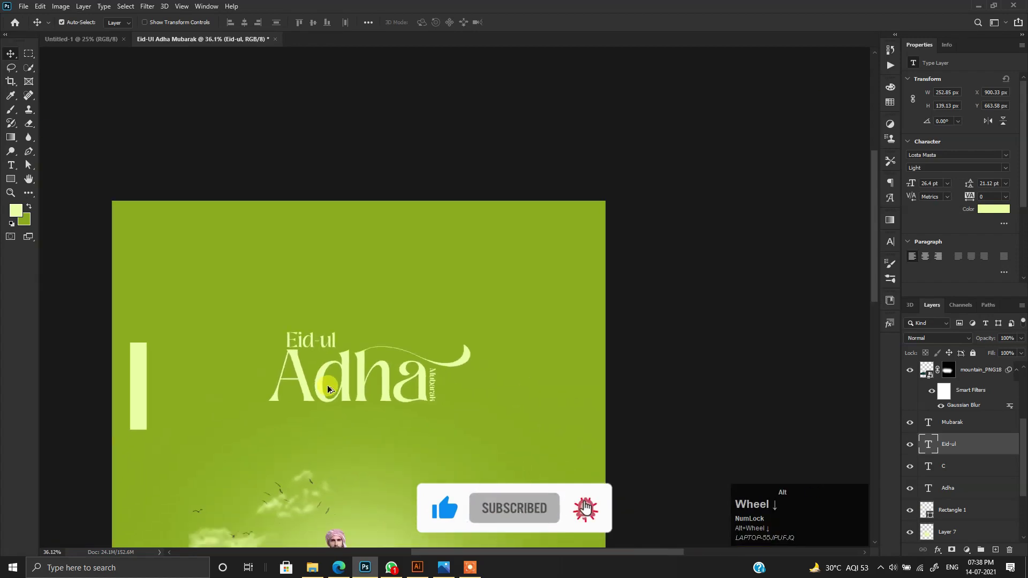
pyautogui.scroll(-3, 302, 393)
# Copy the "#EidMubarak" text from the Illustrator design and return to the Photoshop poster
pyautogui.hotkey('alt', 'Tab')
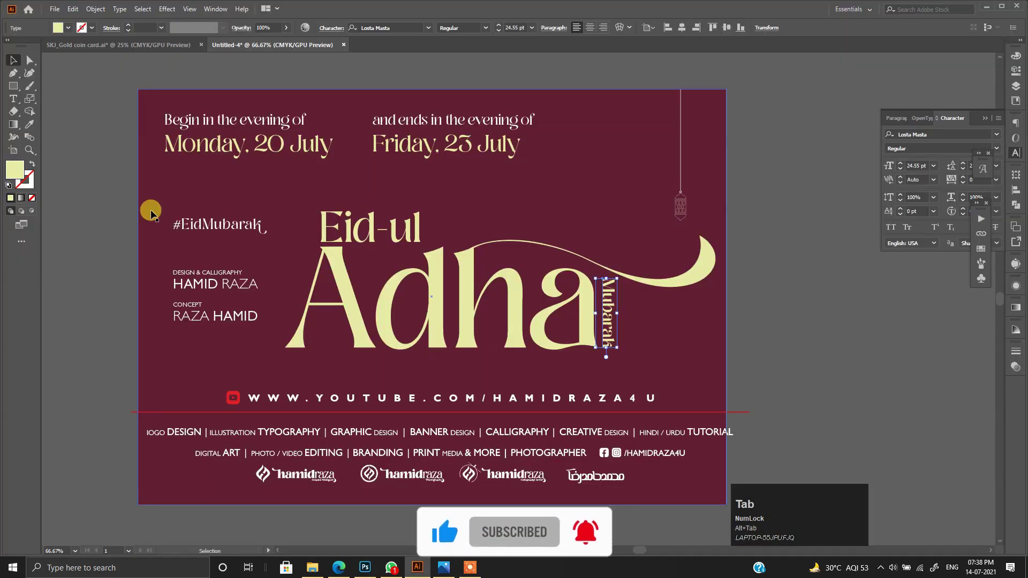
pyautogui.hotkey('alt', 'Tab')
pyautogui.scroll(5, 378, 292)
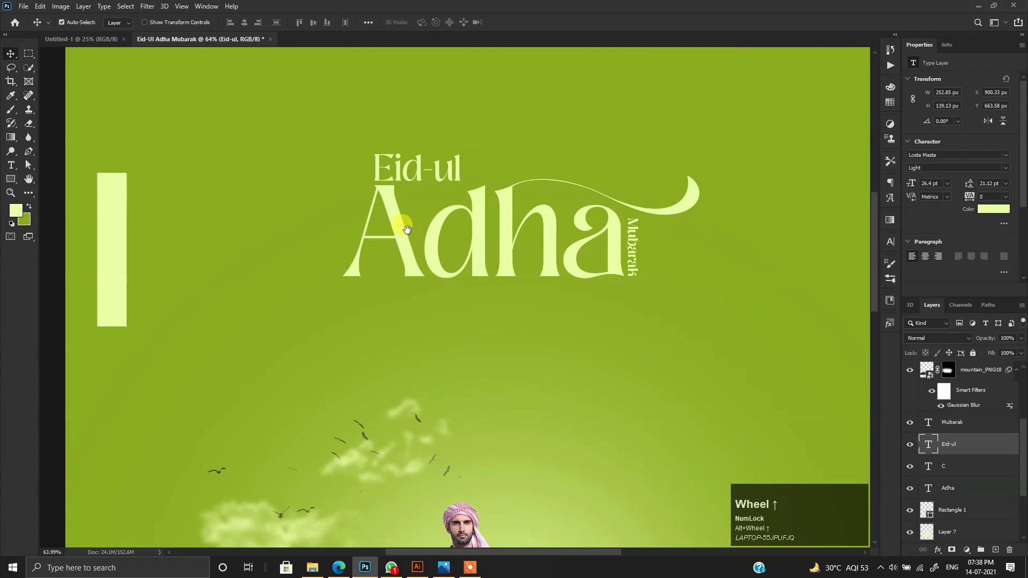
pyautogui.moveTo(421, 195); pyautogui.dragTo(384, 253)
pyautogui.scroll(-4, 422, 227)
pyautogui.click(407, 569)
pyautogui.click(231, 226)
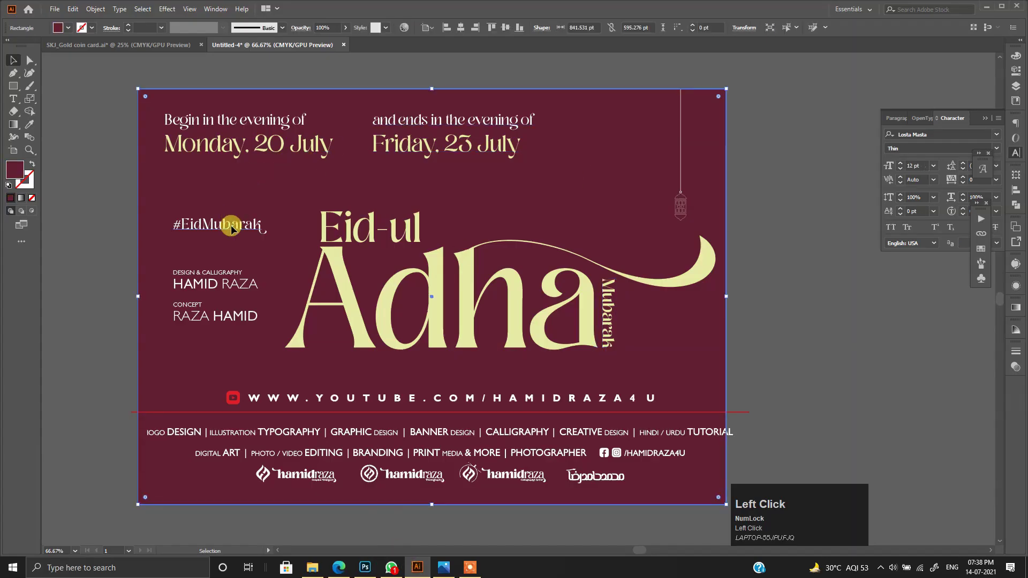
pyautogui.tripleClick(231, 226)
pyautogui.hotkey('ctrl', 'c')
pyautogui.click(26, 56)
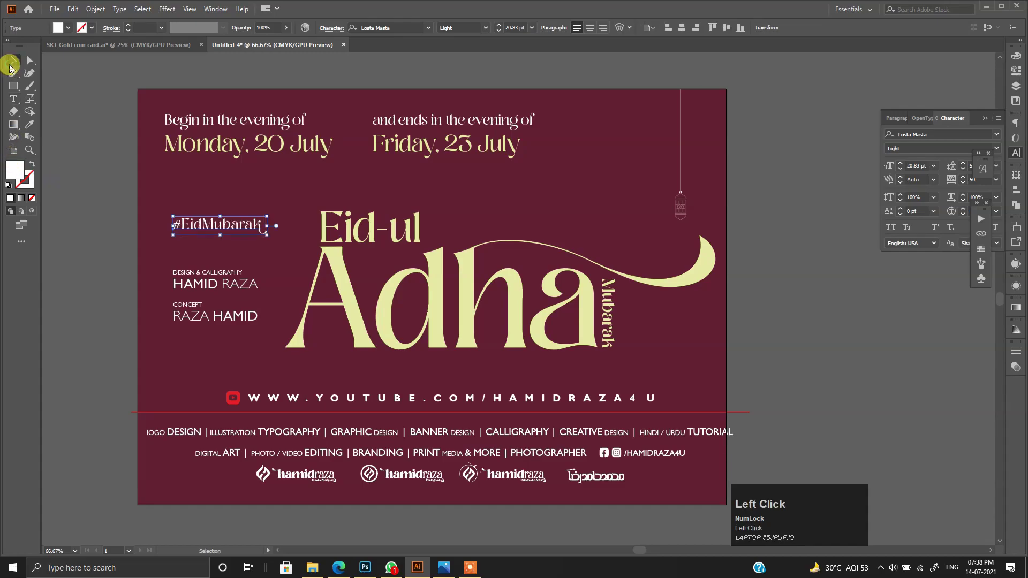
pyautogui.hotkey('alt', 'Tab')
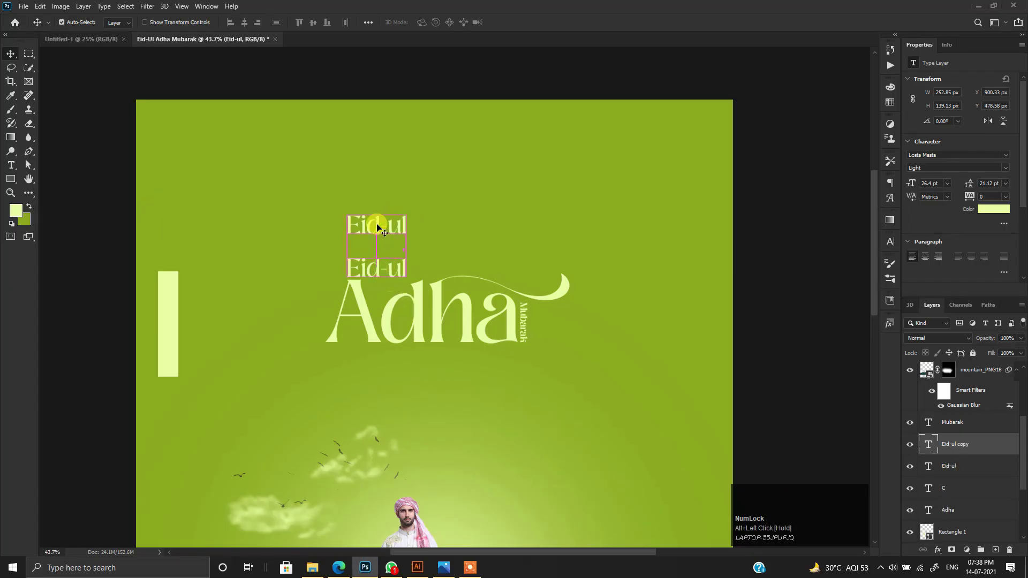
# Duplicate "Eid-ul" above itself, replace the copy's text with "#EidMubarak", and set it to 12 pt
pyautogui.doubleClick(377, 228)
pyautogui.hotkey('ctrl', 'v')
pyautogui.click(11, 54)
pyautogui.click(946, 183)
pyautogui.click(934, 250)
# Position "#EidMubarak" just above "Eid-ul", flush with its left edge
pyautogui.scroll(2, 378, 244)
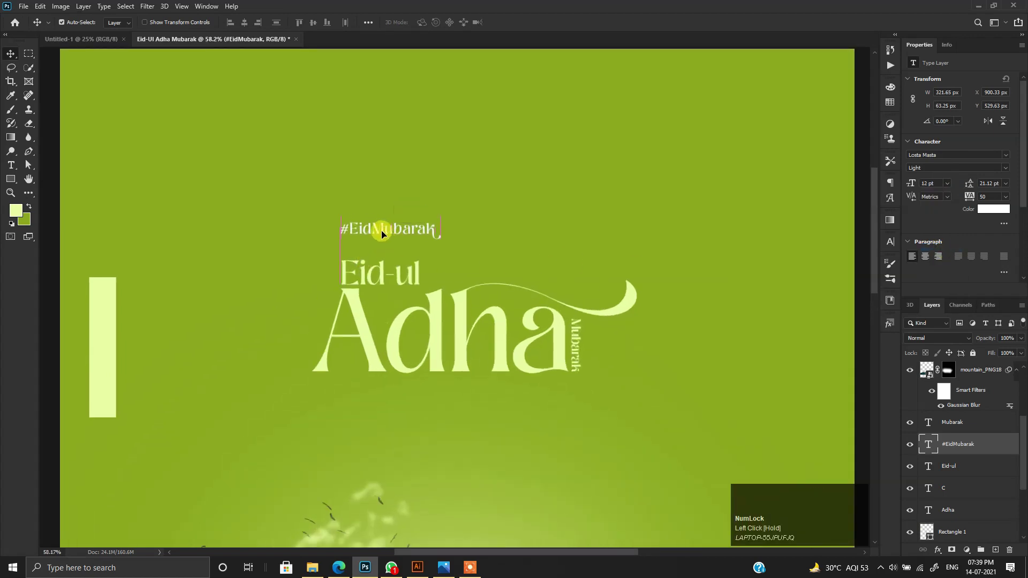
pyautogui.moveTo(382, 234); pyautogui.dragTo(381, 234)
pyautogui.scroll(-2, 374, 225)
pyautogui.scroll(2, 373, 219)
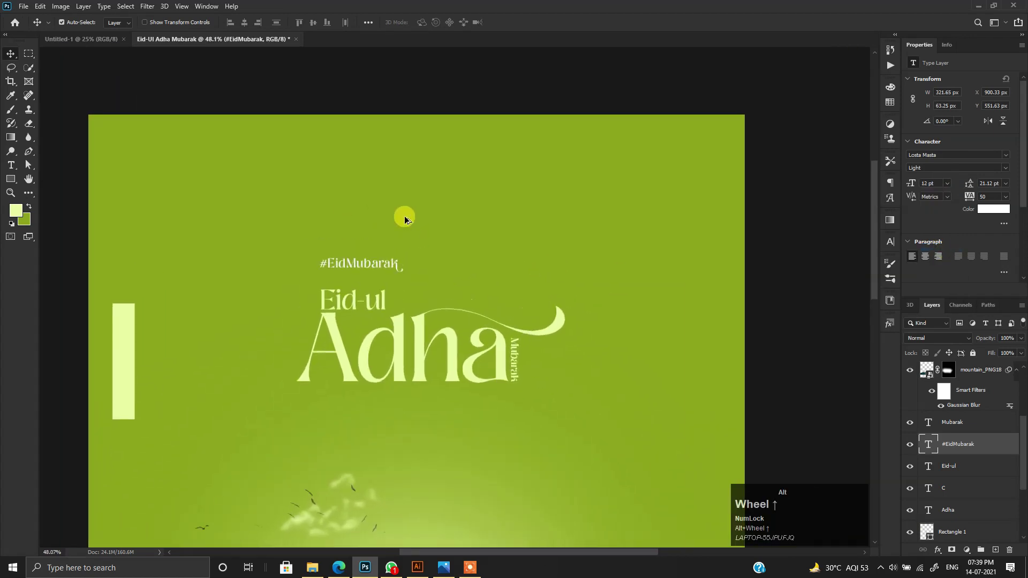
# Copy the "Begin in the evening of Monday, 20 July" text from the Illustrator design and return to Photoshop
pyautogui.hotkey('alt', 'Tab')
pyautogui.click(273, 147)
pyautogui.tripleClick(272, 118)
pyautogui.hotkey('ctrl', 'a')
pyautogui.hotkey('ctrl', 'c')
pyautogui.hotkey('alt', 'Tab')
# Duplicate "#EidMubarak" below "Adha" and replace the copy's text with "Begin in the evening of Monday, 20 July"
pyautogui.scroll(-2, 329, 339)
pyautogui.scroll(-3, 329, 342)
pyautogui.moveTo(342, 254); pyautogui.dragTo(342, 384)
pyautogui.doubleClick(341, 391)
pyautogui.hotkey('ctrl', 'v')
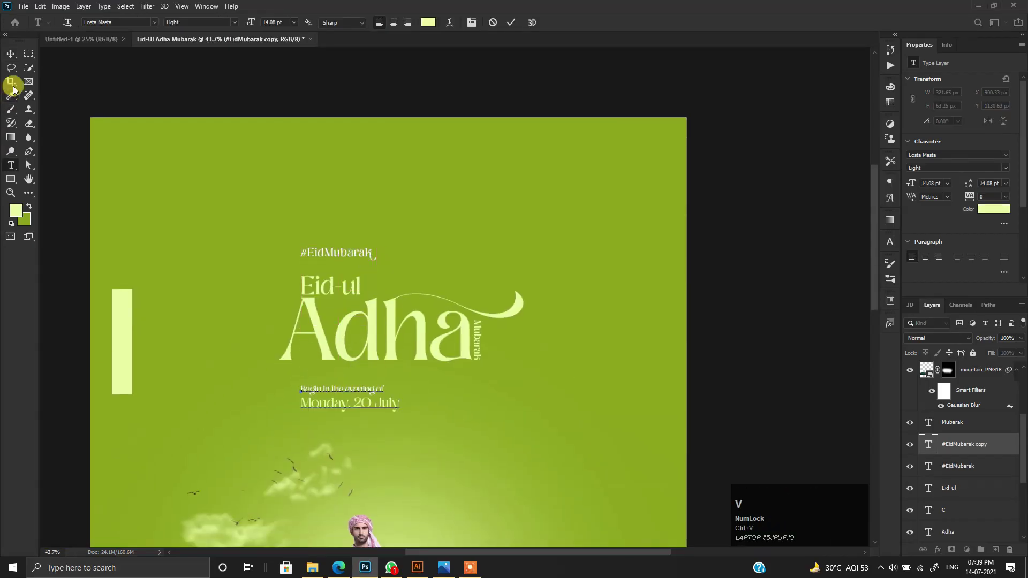
pyautogui.scroll(6, 257, 394)
pyautogui.click(353, 367)
# Duplicate the date block beside itself and replace its text with "and ends in the evening of Friday, 23 July" from Illustrator
pyautogui.moveTo(423, 380); pyautogui.dragTo(616, 395)
pyautogui.scroll(-1, 370, 368)
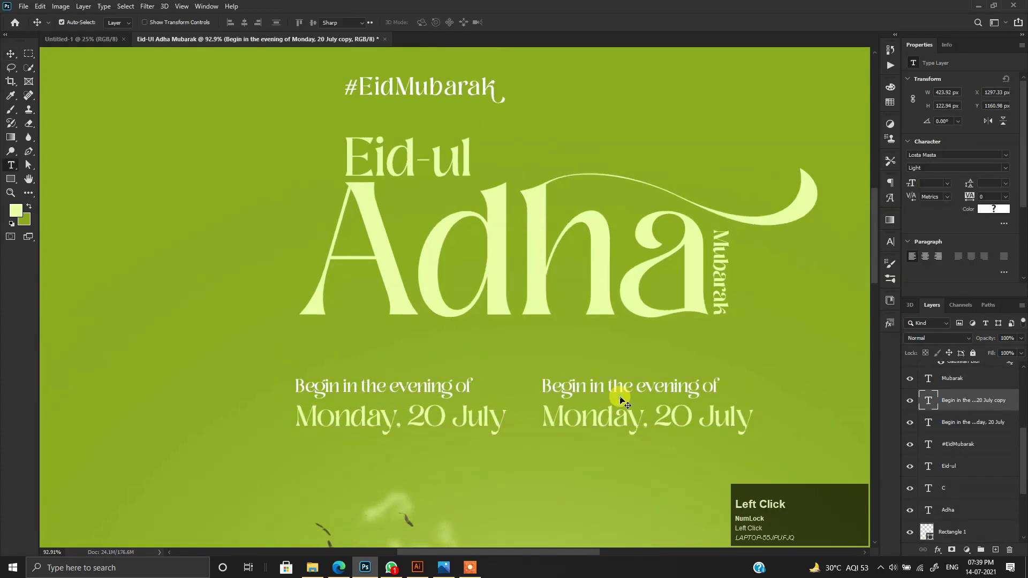
pyautogui.hotkey('alt', 'Tab')
pyautogui.hotkey('ctrl', 'a')
pyautogui.hotkey('ctrl', 'c')
pyautogui.hotkey('alt', 'Tab')
pyautogui.hotkey('ctrl', 'v')
pyautogui.scroll(-2, 522, 381)
pyautogui.scroll(2, 546, 384)
pyautogui.scroll(-5, 547, 384)
# Draw a white-outlined, unfilled rectangle about 1048 x 189 px around both dates and centre it horizontally on the canvas
pyautogui.moveTo(543, 381); pyautogui.dragTo(643, 382)
pyautogui.scroll(3, 644, 384)
pyautogui.click(11, 178)
pyautogui.moveTo(191, 331); pyautogui.dragTo(738, 429)
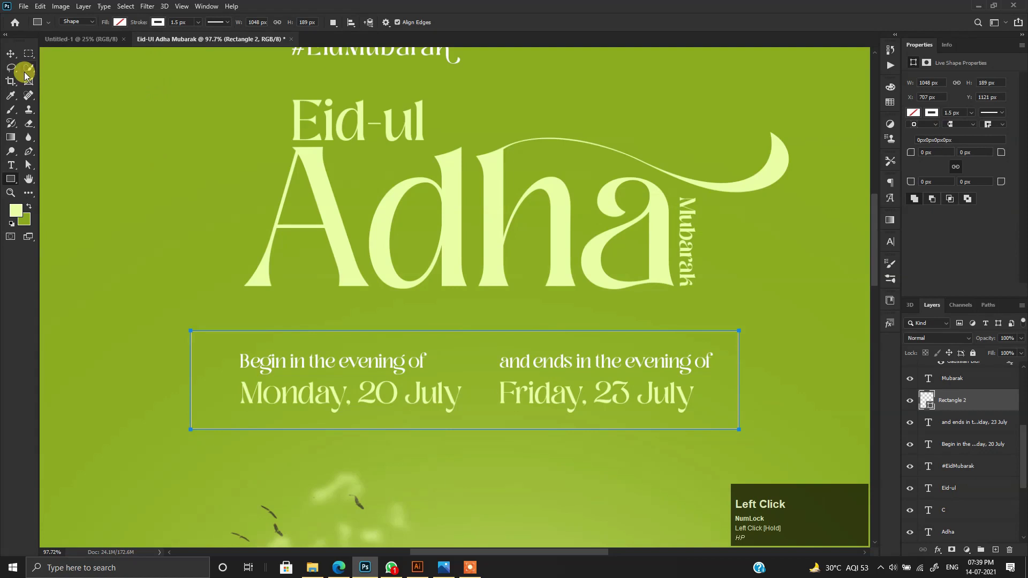
pyautogui.hotkey('ctrl', 'a')
pyautogui.scroll(3, 492, 365)
# Shift the Friday date about 30 px right and draw a vertical divider line between the dates, centred horizontally on the canvas
pyautogui.moveTo(519, 361); pyautogui.dragTo(541, 361)
pyautogui.rightClick(11, 179)
pyautogui.click(54, 221)
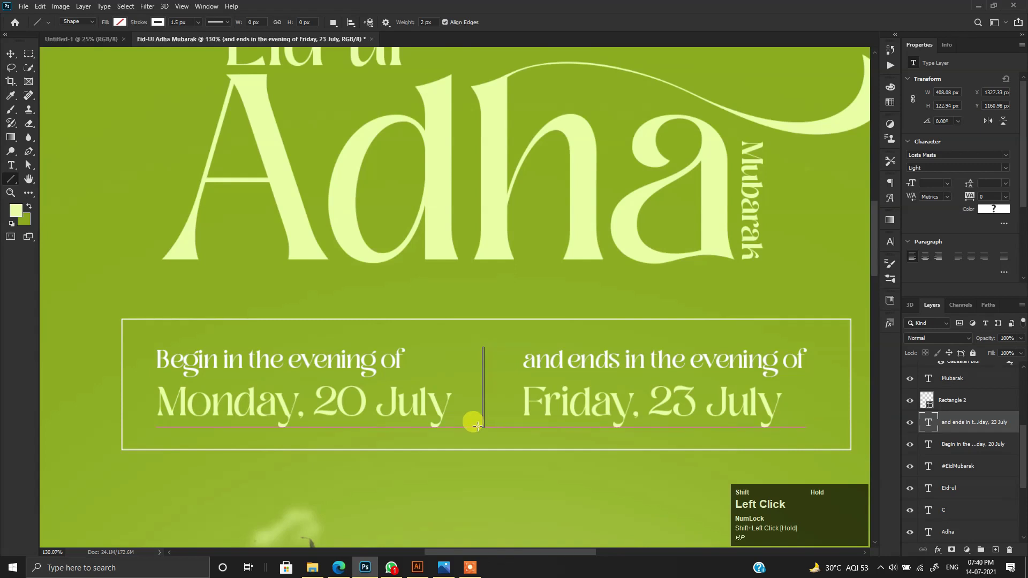
pyautogui.moveTo(477, 425); pyautogui.dragTo(477, 427)
pyautogui.click(10, 55)
pyautogui.hotkey('ctrl', 'a')
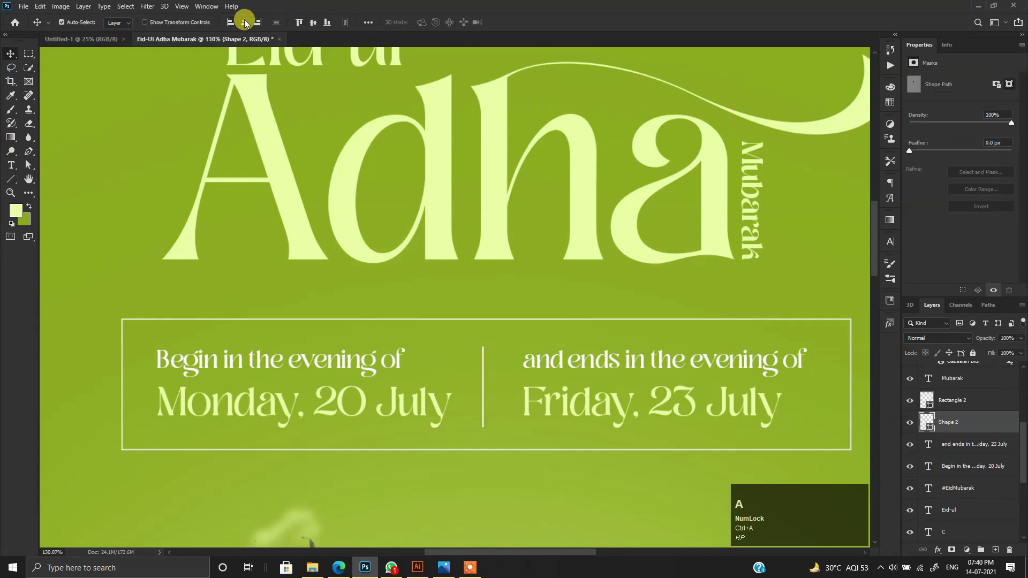
pyautogui.scroll(-5, 254, 234)
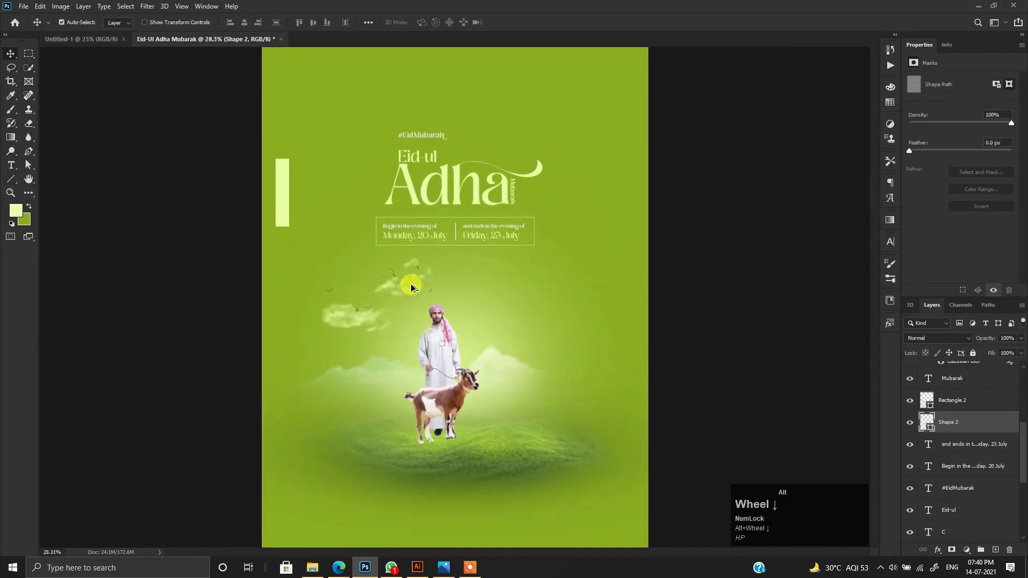
pyautogui.scroll(1, 409, 322)
pyautogui.moveTo(413, 305); pyautogui.dragTo(403, 409)
pyautogui.scroll(-1, 396, 278)
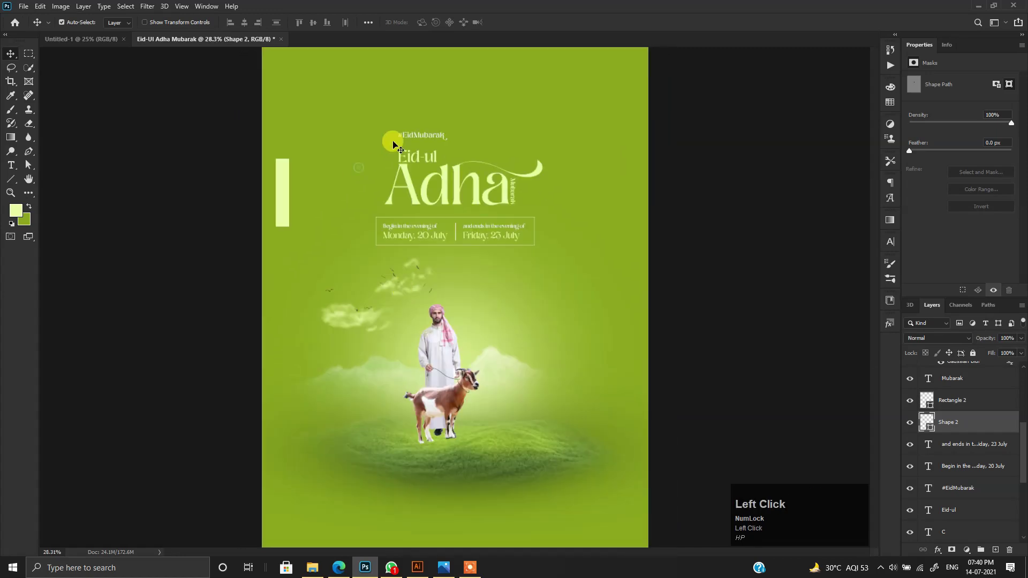
# Place the HARAM SHAREEF.png image from the file folder into the poster
pyautogui.scroll(7, 401, 131)
pyautogui.moveTo(497, 166); pyautogui.dragTo(456, 279)
pyautogui.click(314, 568)
pyautogui.moveTo(216, 135); pyautogui.dragTo(513, 306)
# Scale the Kaaba image to about 298 x 423 px and position it over the curl of the swash
pyautogui.moveTo(777, 331); pyautogui.dragTo(546, 291)
pyautogui.scroll(5, 544, 294)
pyautogui.moveTo(464, 339); pyautogui.dragTo(462, 341)
pyautogui.moveTo(351, 399); pyautogui.dragTo(621, 336)
pyautogui.moveTo(445, 281); pyautogui.dragTo(552, 283)
pyautogui.moveTo(635, 380)
pyautogui.mouseDown()
pyautogui.moveTo(620, 356)
pyautogui.moveTo(630, 375)
pyautogui.mouseUp()
pyautogui.press('Return')
pyautogui.scroll(2, 653, 308)
pyautogui.moveTo(653, 308); pyautogui.dragTo(537, 293)
# Add layer masks to the HARAM SHAREEF image and the "C" swash layer
pyautogui.click(739, 349)
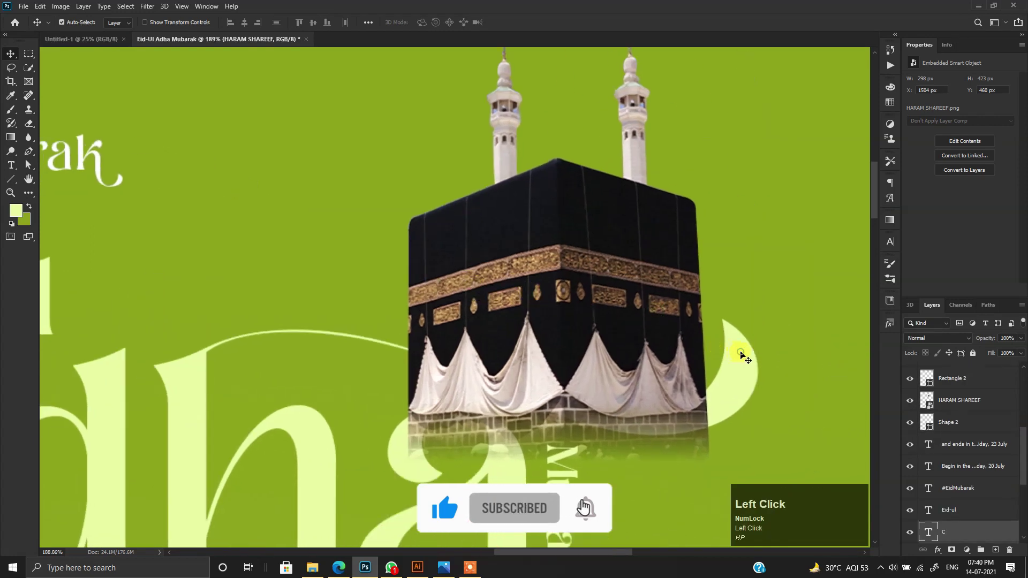
pyautogui.click(602, 258)
pyautogui.click(951, 549)
pyautogui.click(745, 384)
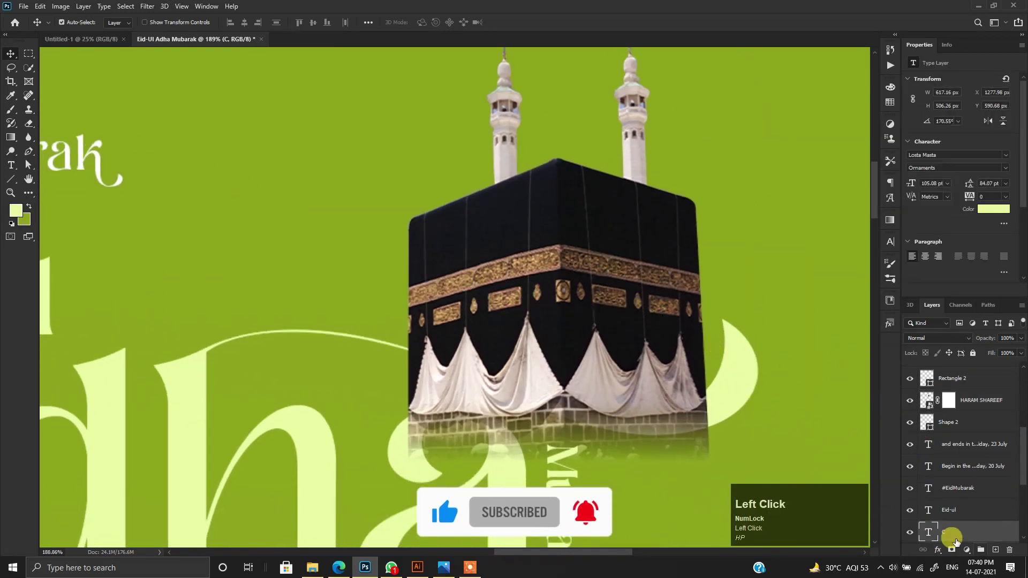
pyautogui.click(952, 550)
pyautogui.scroll(3, 569, 330)
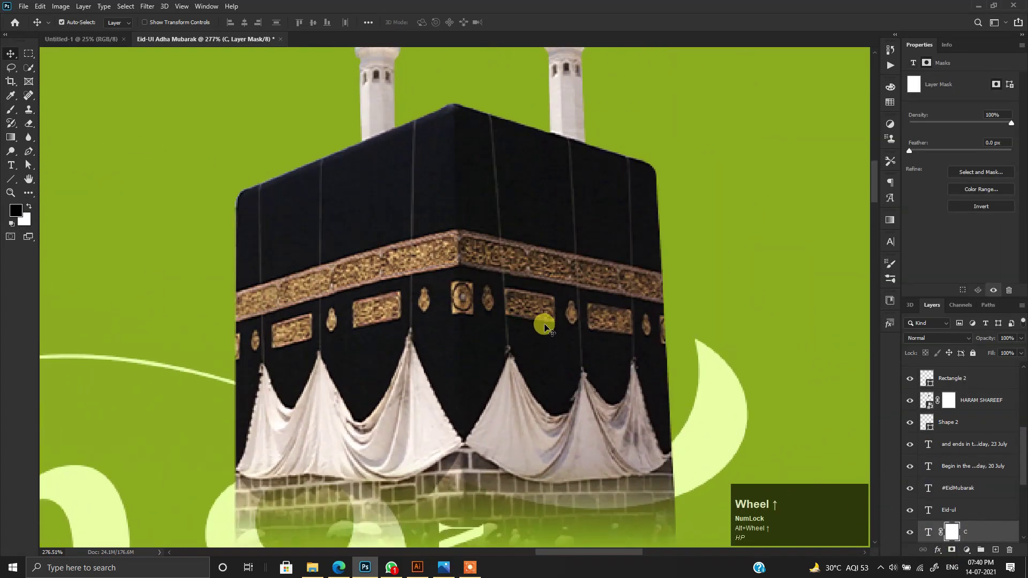
# Load the swash's outline as a selection and fill it on the HARAM SHAREEF mask to reveal the swash through the Kaaba
pyautogui.click(550, 291)
pyautogui.keyDown('ctrl'); pyautogui.click(928, 531); pyautogui.keyUp('ctrl')
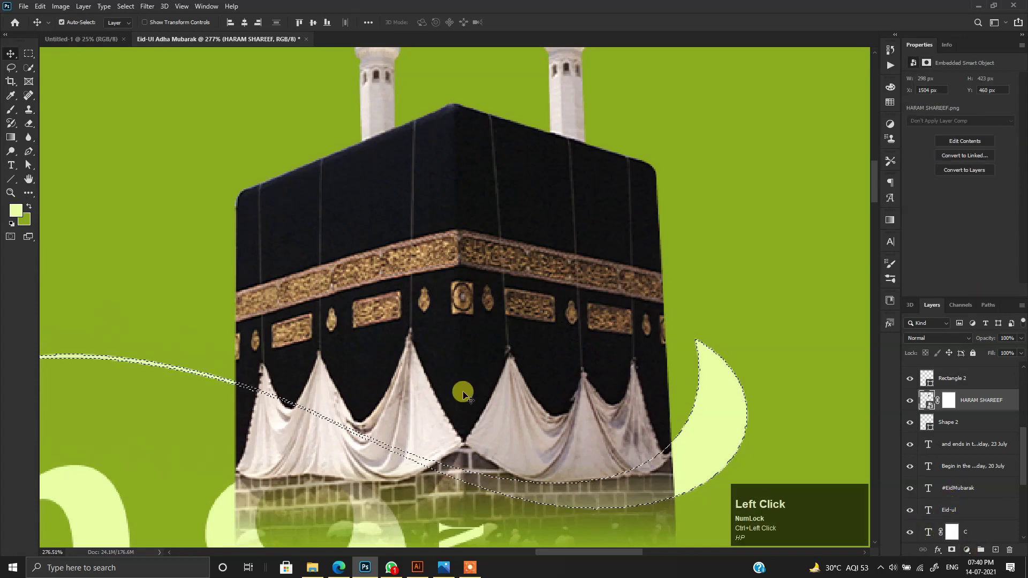
pyautogui.scroll(1, 415, 348)
pyautogui.click(942, 406)
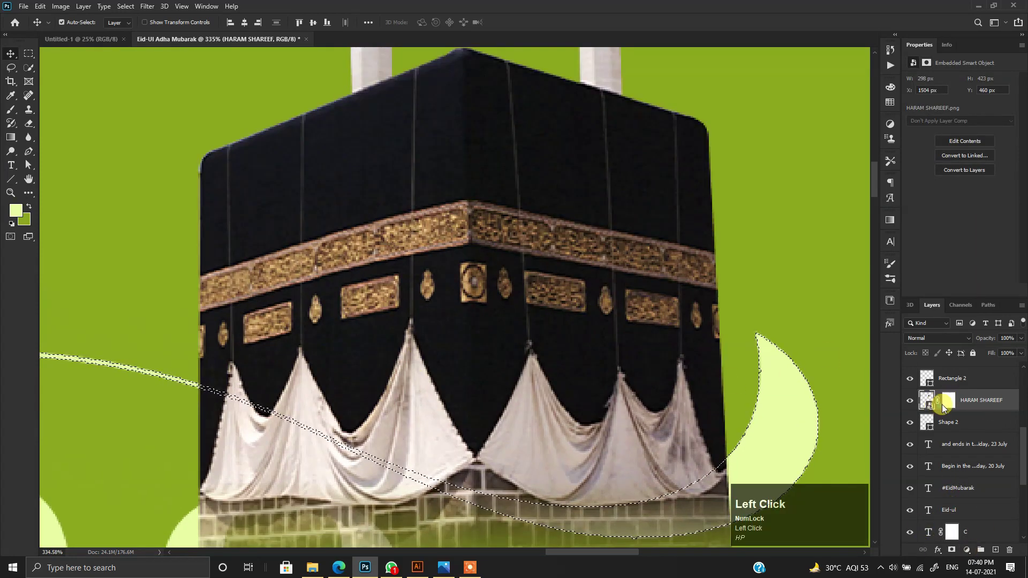
pyautogui.click(948, 403)
pyautogui.hotkey('alt', 'BackSpace')
# Trace a closed Pen path around the lower part of the Kaaba below the swash, drawing in Path mode
pyautogui.moveTo(512, 369); pyautogui.dragTo(507, 243)
pyautogui.click(29, 151)
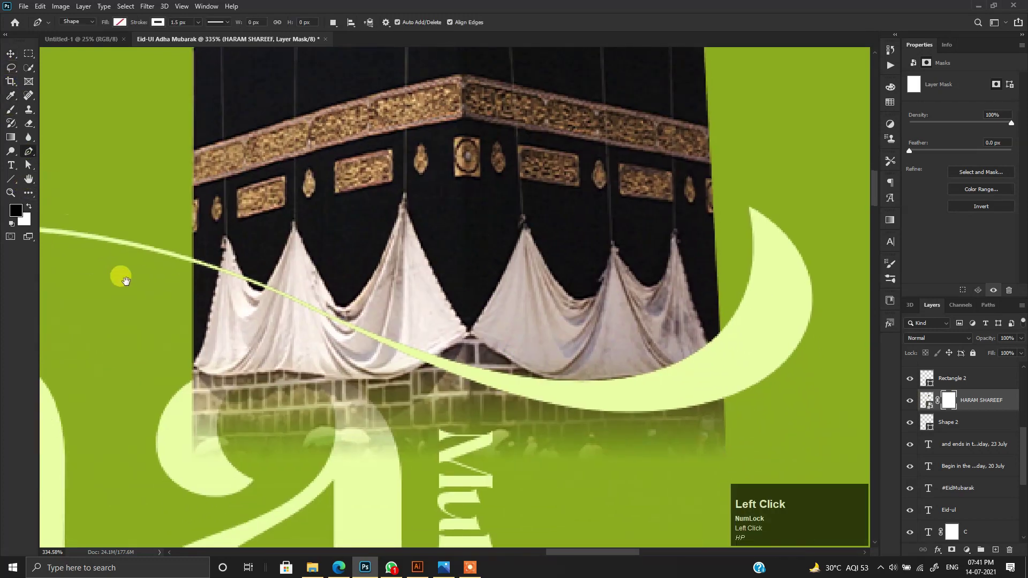
pyautogui.moveTo(117, 275); pyautogui.dragTo(156, 211)
pyautogui.click(175, 204)
pyautogui.hotkey('ctrl', 'z')
pyautogui.click(78, 21)
pyautogui.click(75, 40)
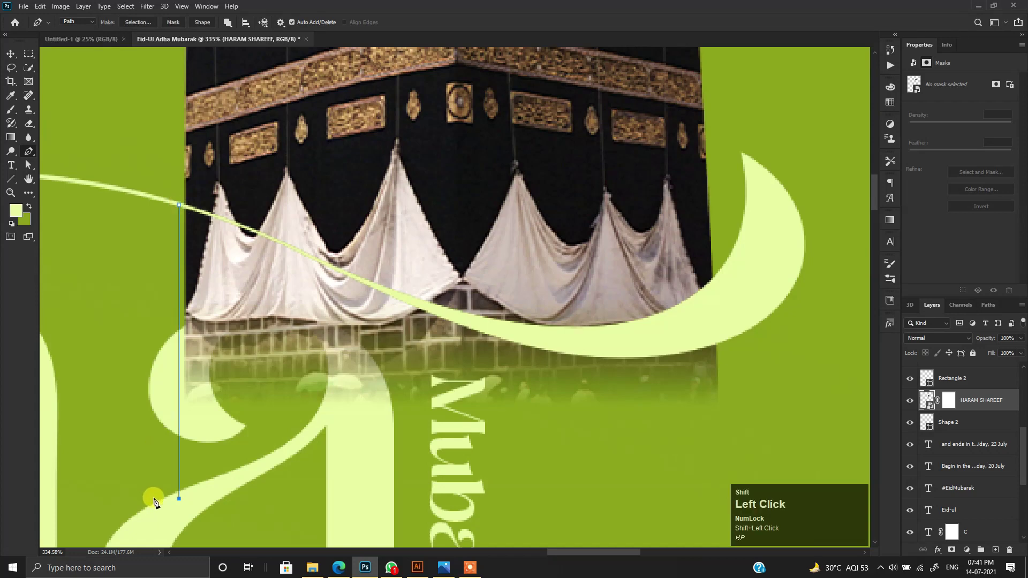
pyautogui.moveTo(303, 443); pyautogui.dragTo(288, 369)
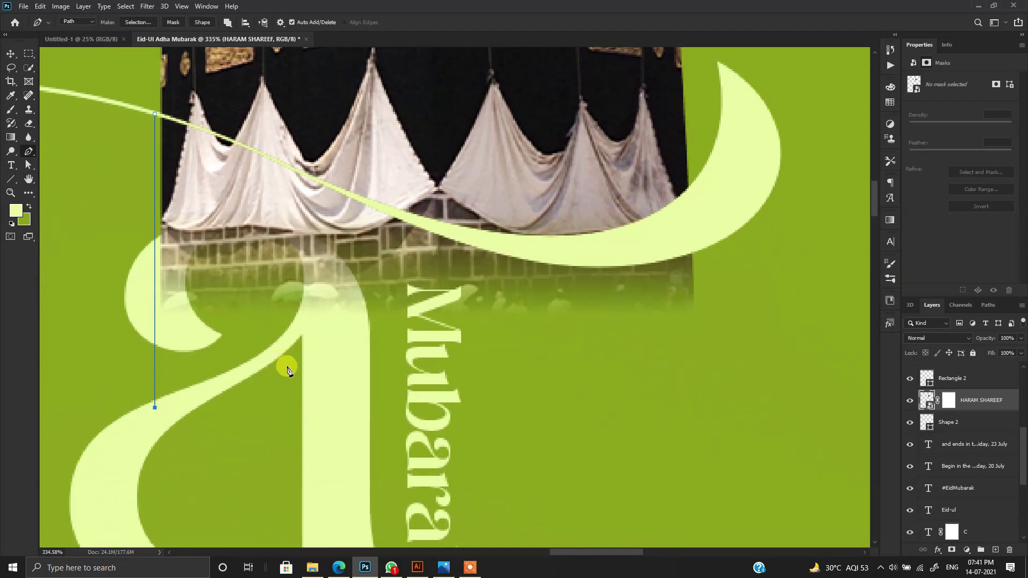
pyautogui.click(171, 487)
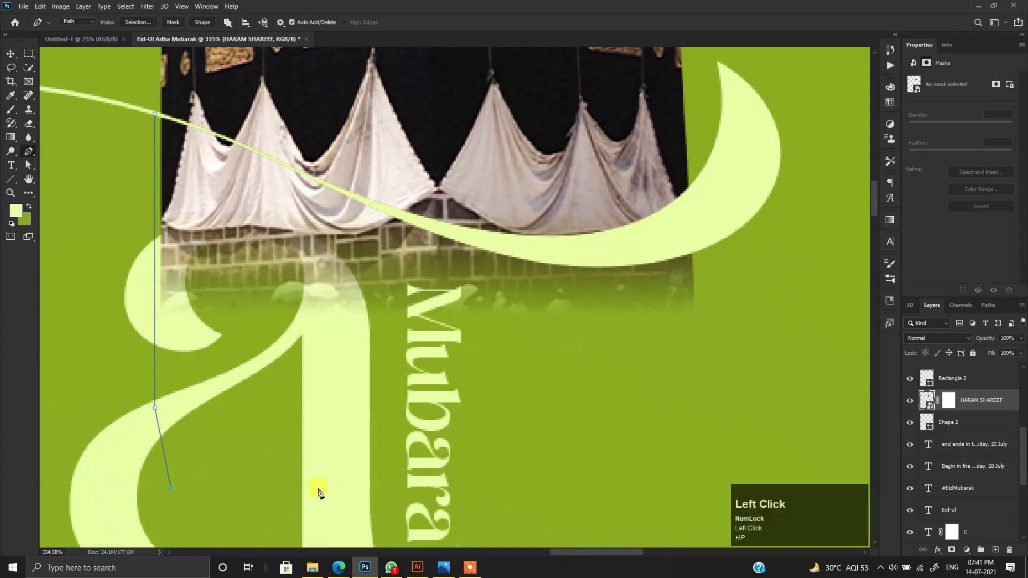
pyautogui.moveTo(365, 198); pyautogui.dragTo(226, 183)
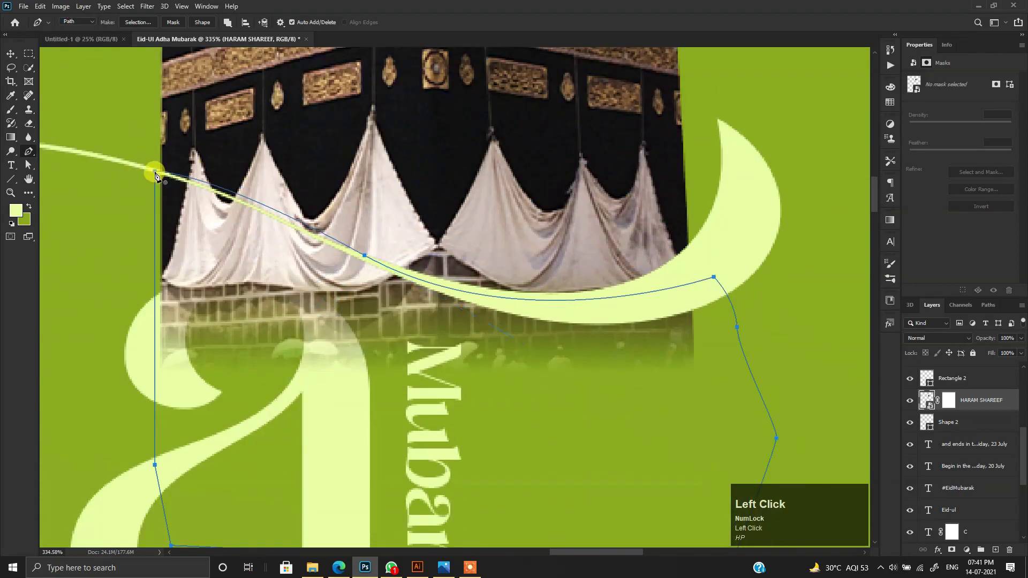
# Adjust the path's curve handles so its upper edge follows the thin part of the swash
pyautogui.keyDown('ctrl'); pyautogui.click(523, 348); pyautogui.keyUp('ctrl')
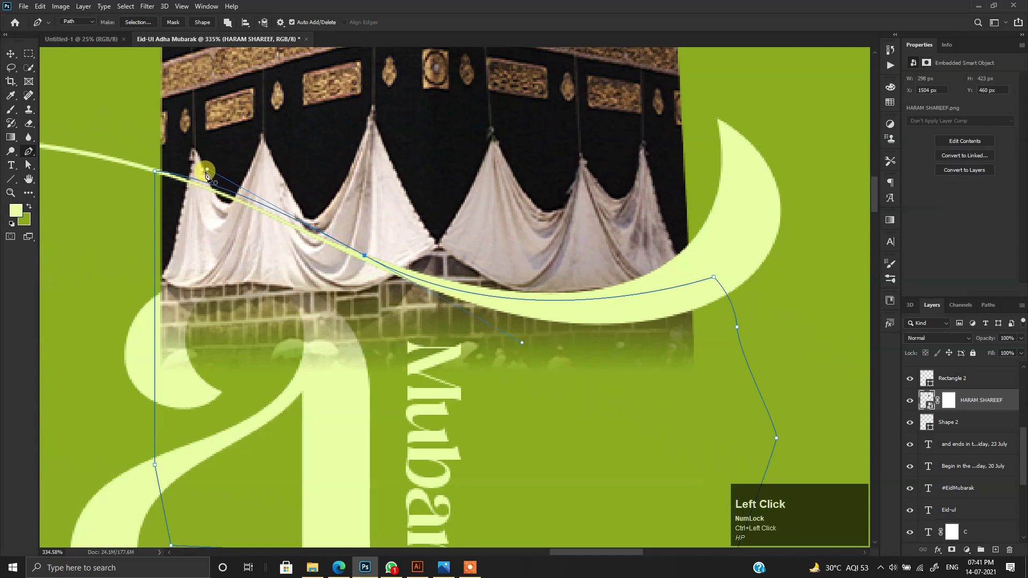
pyautogui.moveTo(207, 172); pyautogui.dragTo(210, 191)
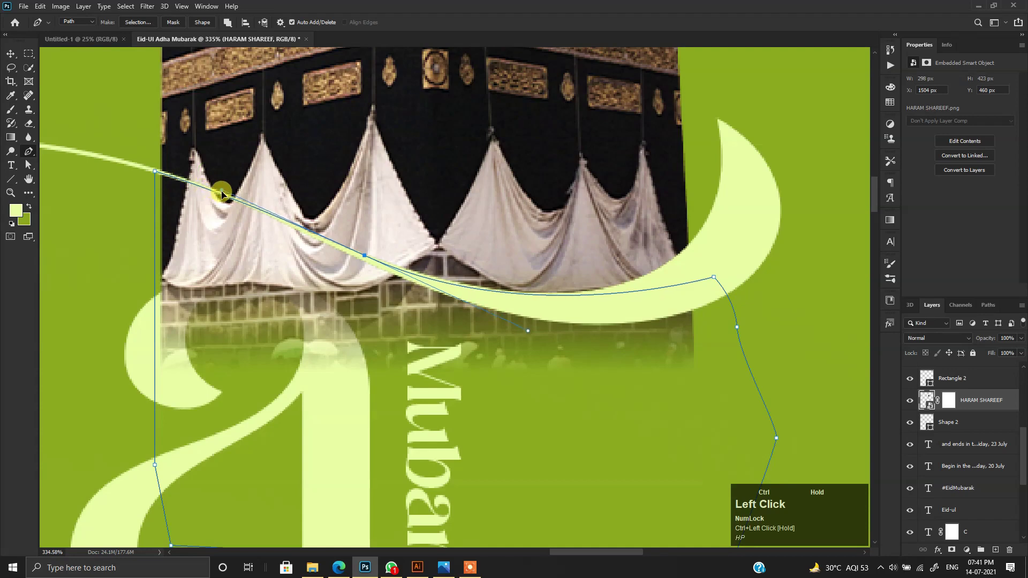
pyautogui.scroll(2, 272, 236)
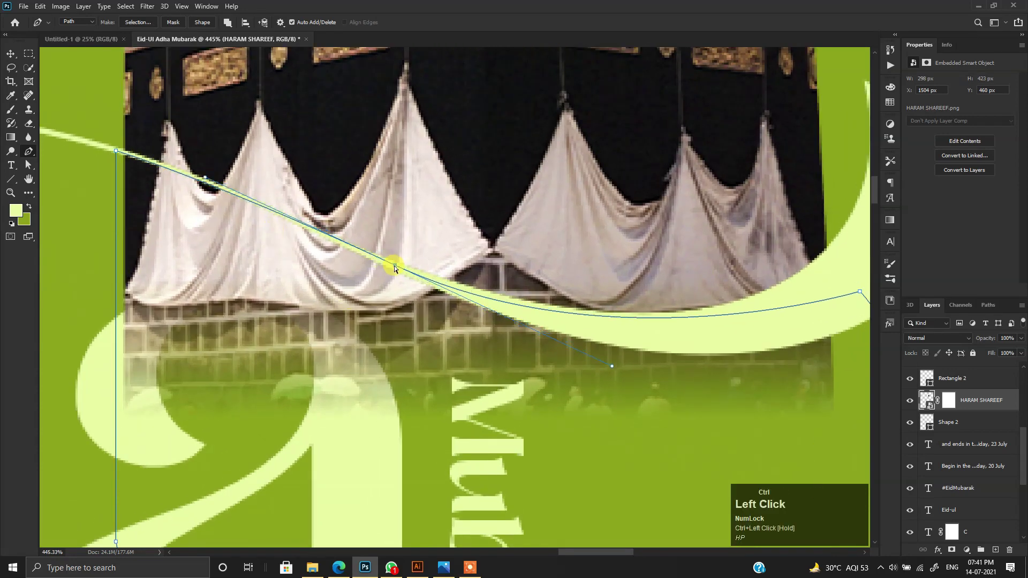
pyautogui.moveTo(205, 175); pyautogui.dragTo(202, 180)
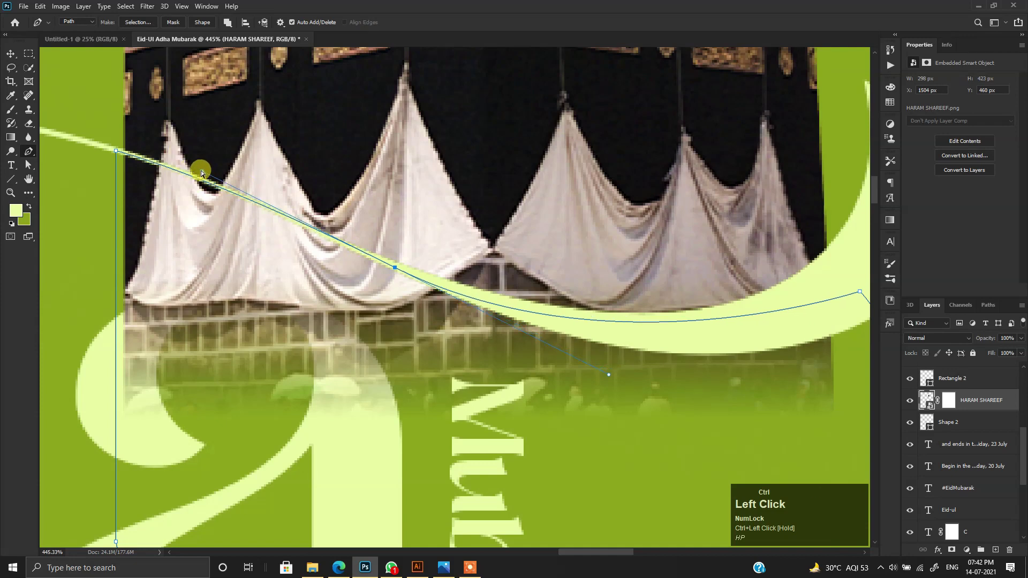
# Turn the path into a selection and fill it with black on the HARAM SHAREEF layer mask
pyautogui.scroll(-4, 229, 189)
pyautogui.hotkey('ctrl', 'Return')
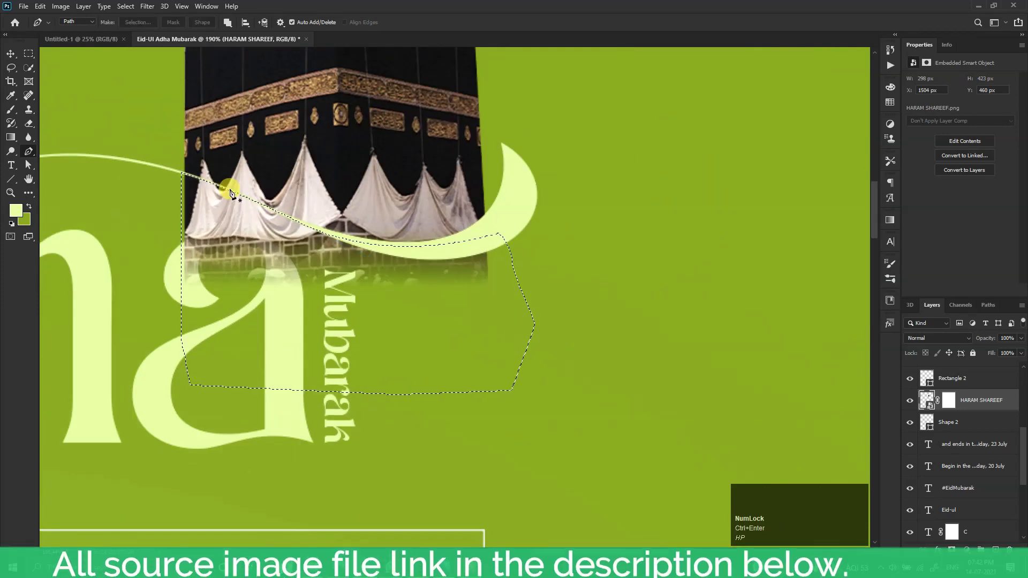
pyautogui.click(949, 401)
pyautogui.hotkey('alt', 'BackSpace')
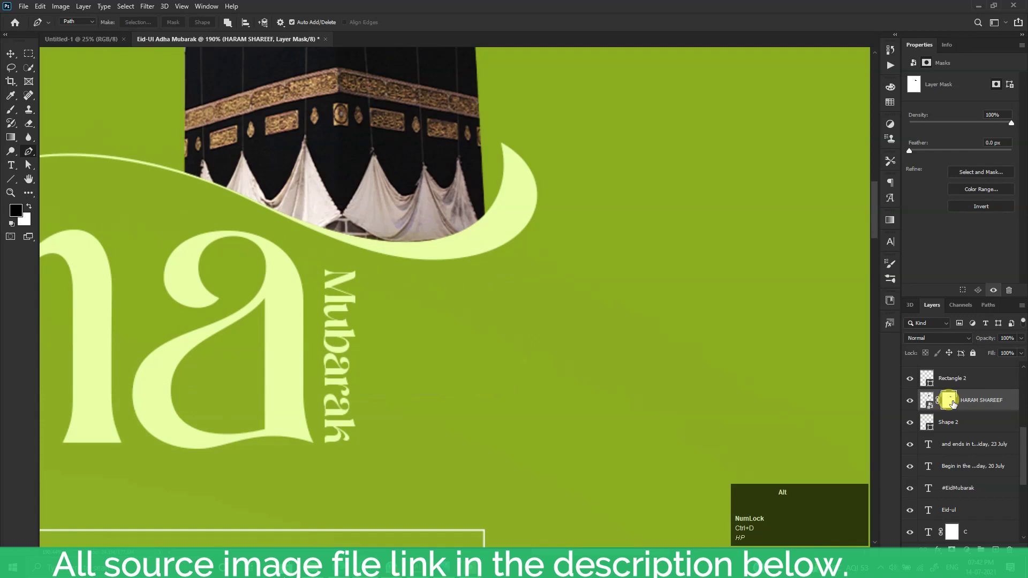
# Flip the HARAM SHAREEF Kaaba image horizontally
pyautogui.scroll(-3, 952, 403)
pyautogui.scroll(-5, 383, 264)
pyautogui.click(10, 54)
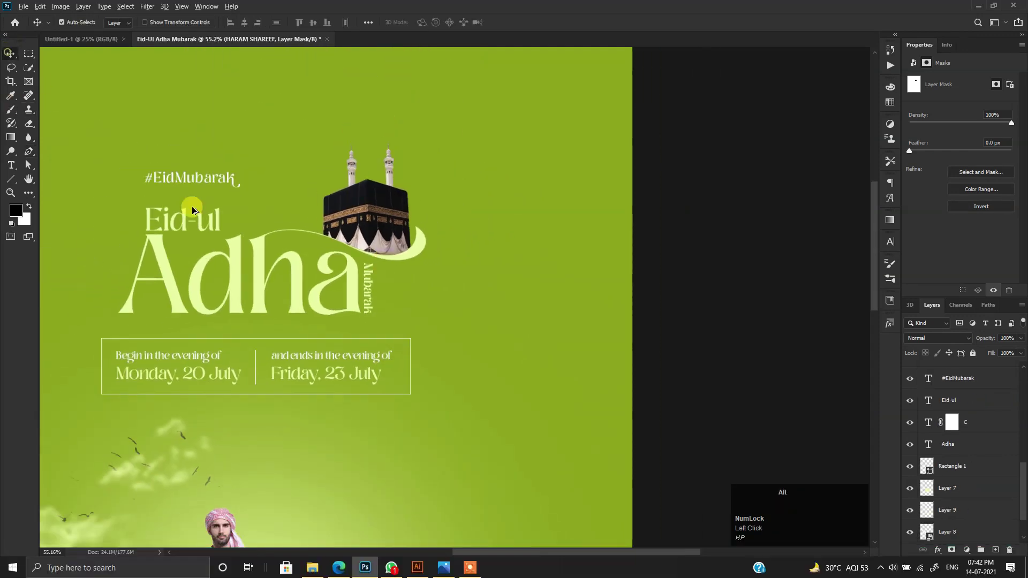
pyautogui.scroll(-3, 317, 319)
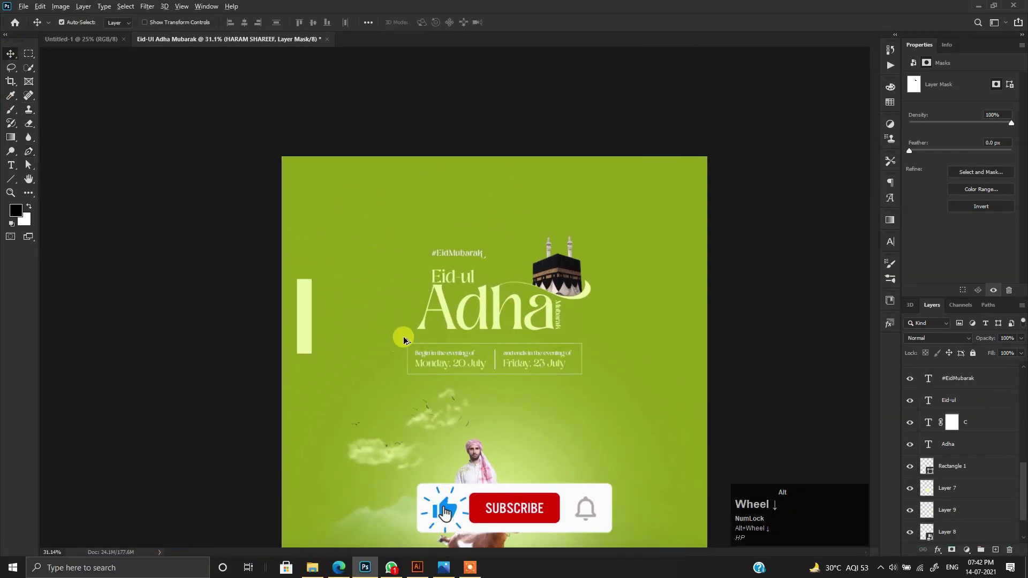
pyautogui.scroll(-1, 404, 341)
pyautogui.scroll(8, 471, 262)
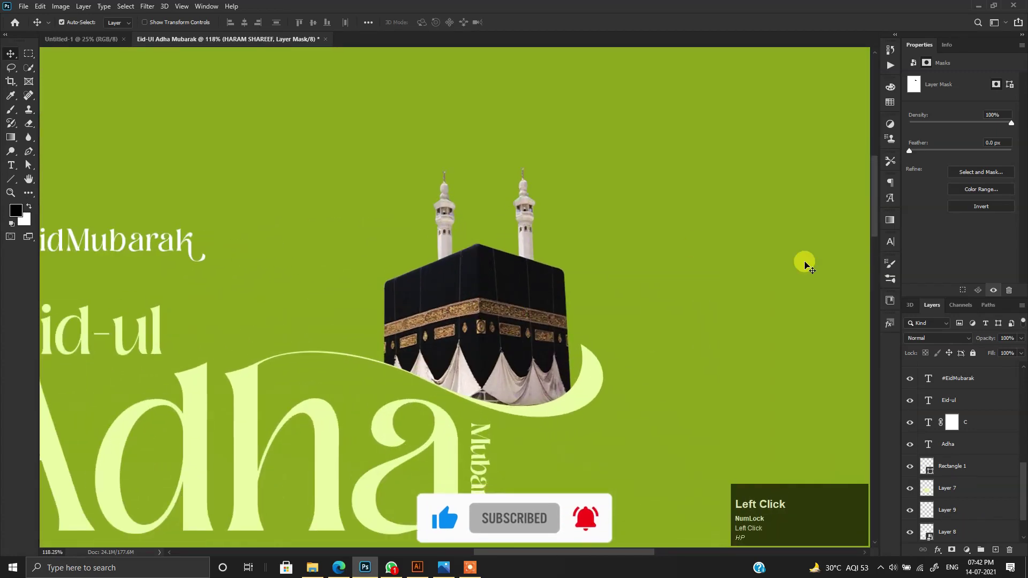
pyautogui.click(509, 294)
pyautogui.hotkey('ctrl', 't')
pyautogui.rightClick(474, 280)
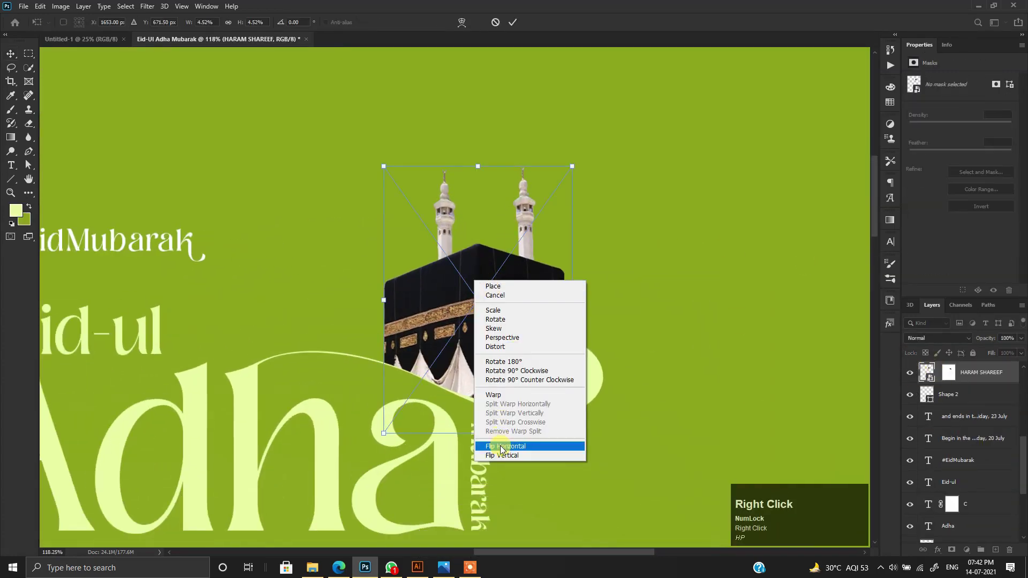
pyautogui.click(503, 446)
pyautogui.press('Return')
# Select the Layer 9 clouds beside the man and duplicate the layer
pyautogui.scroll(-5, 519, 308)
pyautogui.moveTo(441, 306); pyautogui.dragTo(444, 244)
pyautogui.scroll(-1, 209, 455)
pyautogui.moveTo(210, 456); pyautogui.dragTo(270, 229)
pyautogui.hotkey('ctrl', 'z')
pyautogui.moveTo(246, 429); pyautogui.dragTo(255, 196)
pyautogui.rightClick(214, 276)
pyautogui.click(236, 292)
pyautogui.hotkey('ctrl', 't')
pyautogui.moveTo(237, 263); pyautogui.dragTo(229, 434)
pyautogui.hotkey('ctrl', 'j')
# Move the duplicated clouds up around the Kaaba and flip them horizontally
pyautogui.hotkey('ctrl', 't')
pyautogui.moveTo(230, 433); pyautogui.dragTo(398, 171)
pyautogui.scroll(5, 415, 186)
pyautogui.moveTo(385, 228); pyautogui.dragTo(364, 235)
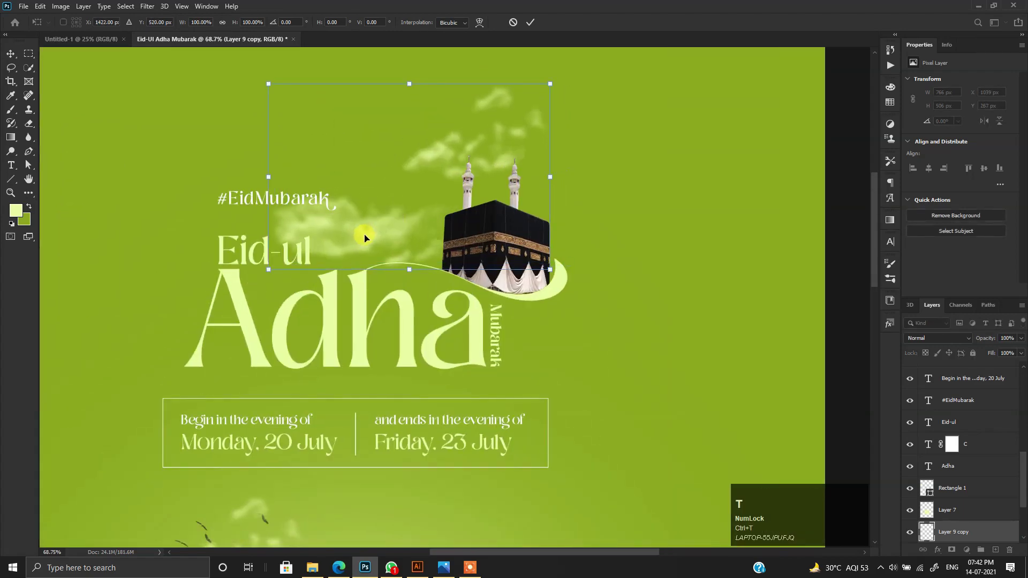
pyautogui.rightClick(364, 237)
pyautogui.click(386, 419)
pyautogui.scroll(5, 367, 207)
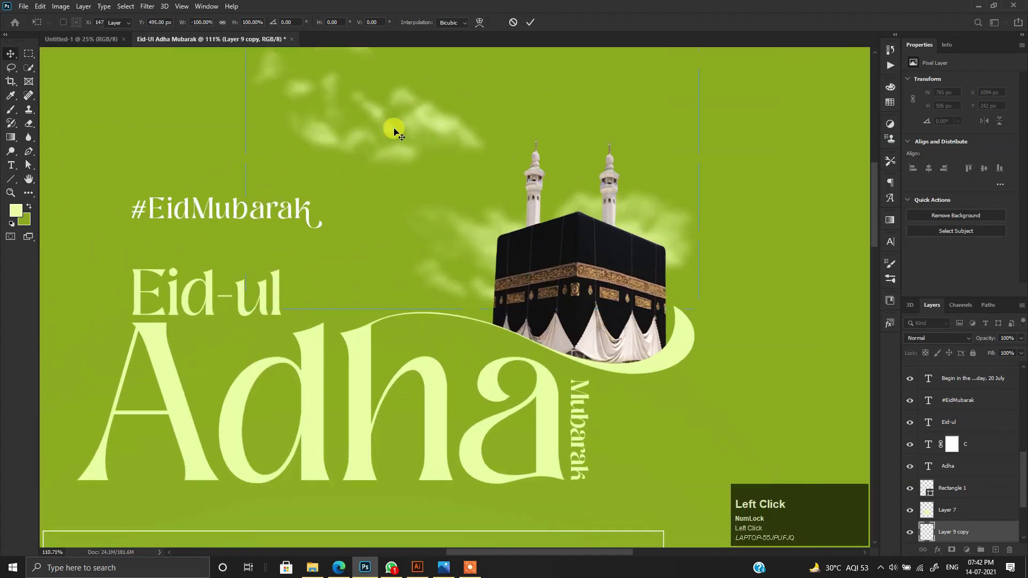
pyautogui.press('Return')
# Select the separate upper cloud of the duplicate and move it behind the #EidMubarak text
pyautogui.moveTo(394, 132); pyautogui.dragTo(416, 264)
pyautogui.click(29, 55)
pyautogui.moveTo(223, 120)
pyautogui.mouseDown()
pyautogui.moveTo(536, 335)
pyautogui.moveTo(523, 315)
pyautogui.mouseUp()
pyautogui.moveTo(426, 306); pyautogui.dragTo(579, 167)
pyautogui.moveTo(317, 95); pyautogui.dragTo(389, 269)
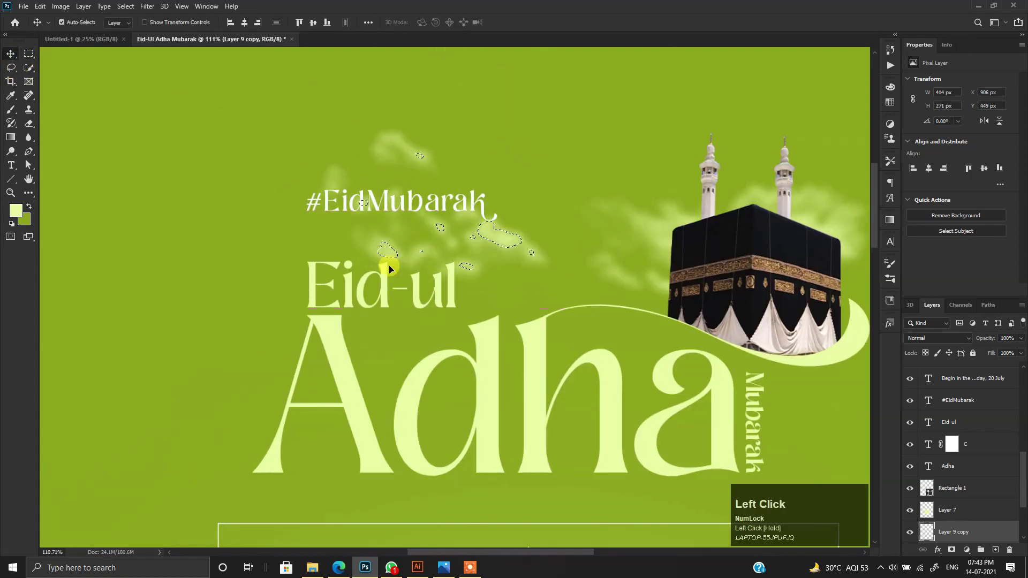
# Set the opacity of the Layer 9 copy clouds to 50%
pyautogui.scroll(-3, 418, 262)
pyautogui.press('5')
pyautogui.keyDown('alt'); pyautogui.scroll(-3, 334, 348); pyautogui.keyUp('alt')
pyautogui.moveTo(314, 334); pyautogui.dragTo(307, 282)
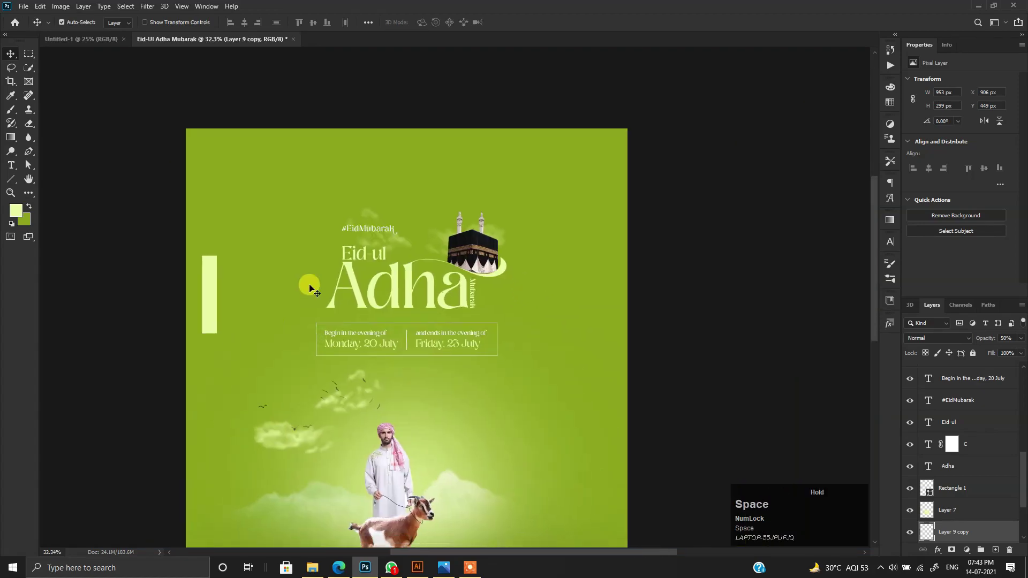
pyautogui.scroll(3, 420, 387)
pyautogui.moveTo(427, 392); pyautogui.dragTo(404, 264)
pyautogui.scroll(-3, 405, 270)
# Switch to Illustrator and copy the footer block with the YouTube address, services list and logos
pyautogui.click(419, 568)
pyautogui.press('space')
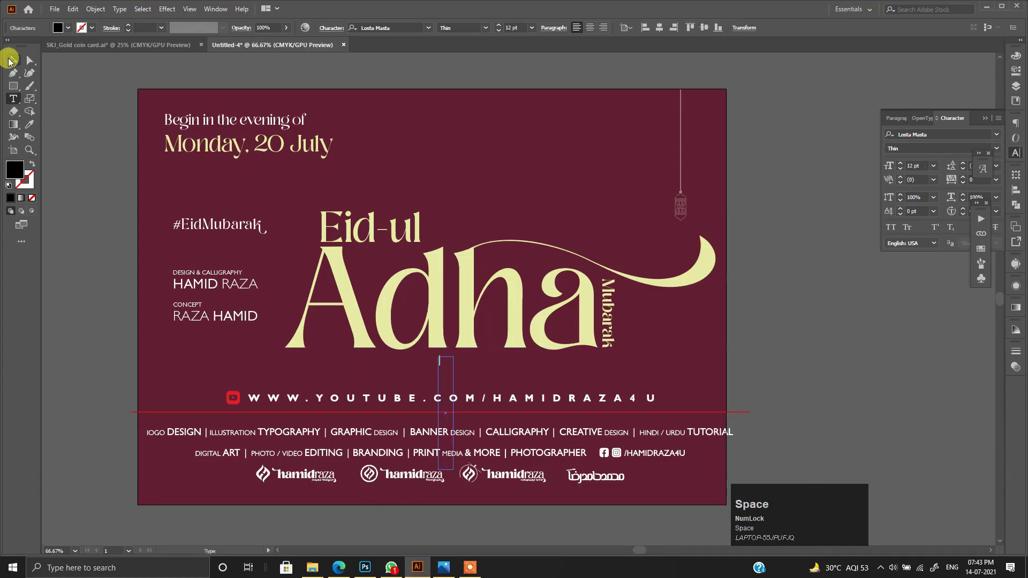
pyautogui.click(11, 59)
pyautogui.press('BackSpace')
pyautogui.click(308, 428)
pyautogui.click(546, 514)
pyautogui.keyDown('shift'); pyautogui.click(344, 380); pyautogui.keyUp('shift')
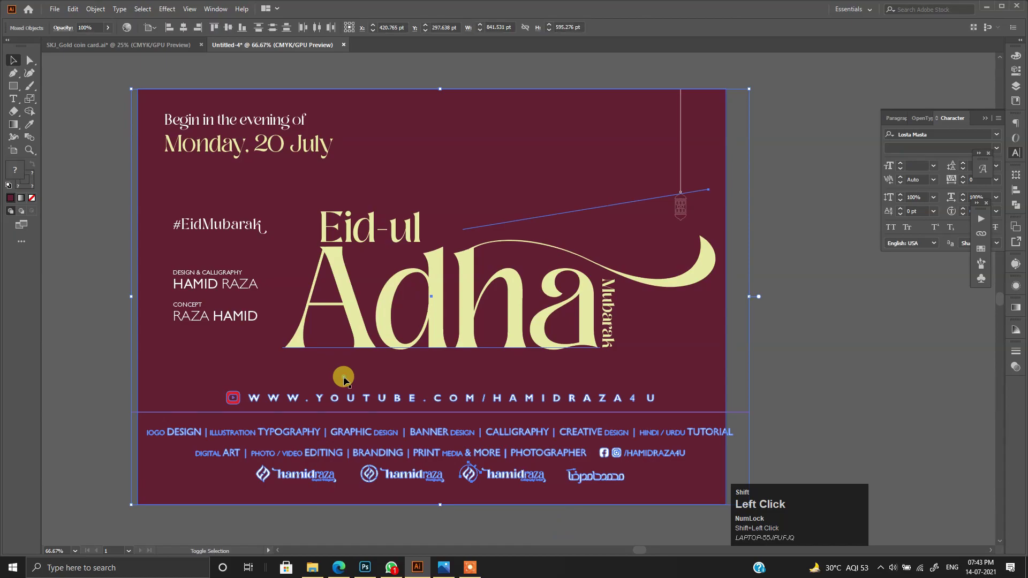
pyautogui.moveTo(75, 411); pyautogui.dragTo(257, 498)
pyautogui.keyDown('shift'); pyautogui.click(271, 492); pyautogui.keyUp('shift')
pyautogui.hotkey('ctrl', 'c')
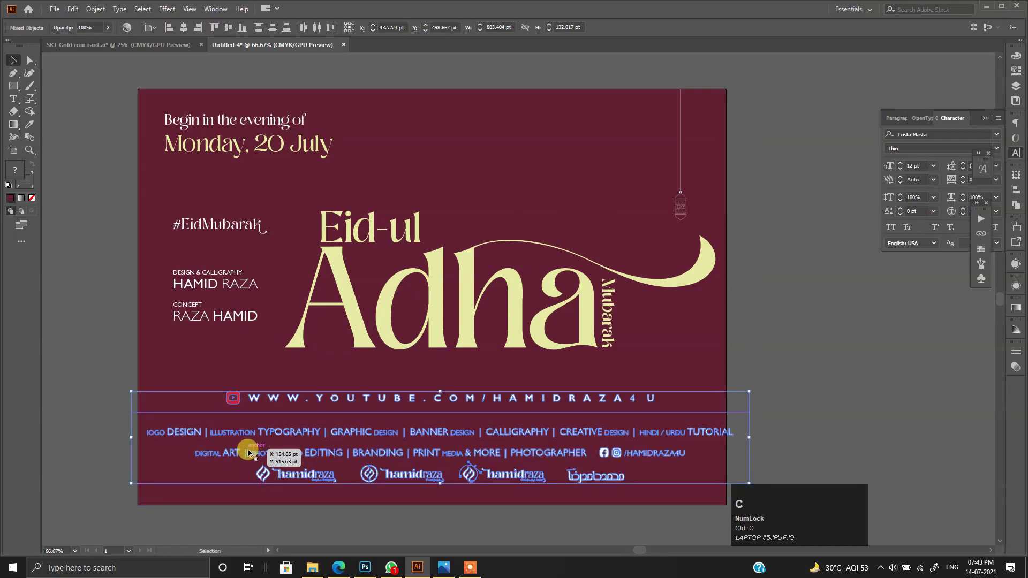
# Return to the Photoshop poster, try pasting the footer on the Ellipse 1 layer, and delete that layer
pyautogui.click(364, 567)
pyautogui.moveTo(394, 357); pyautogui.dragTo(390, 265)
pyautogui.scroll(2, 382, 407)
pyautogui.click(382, 408)
pyautogui.scroll(10, 973, 383)
pyautogui.click(979, 377)
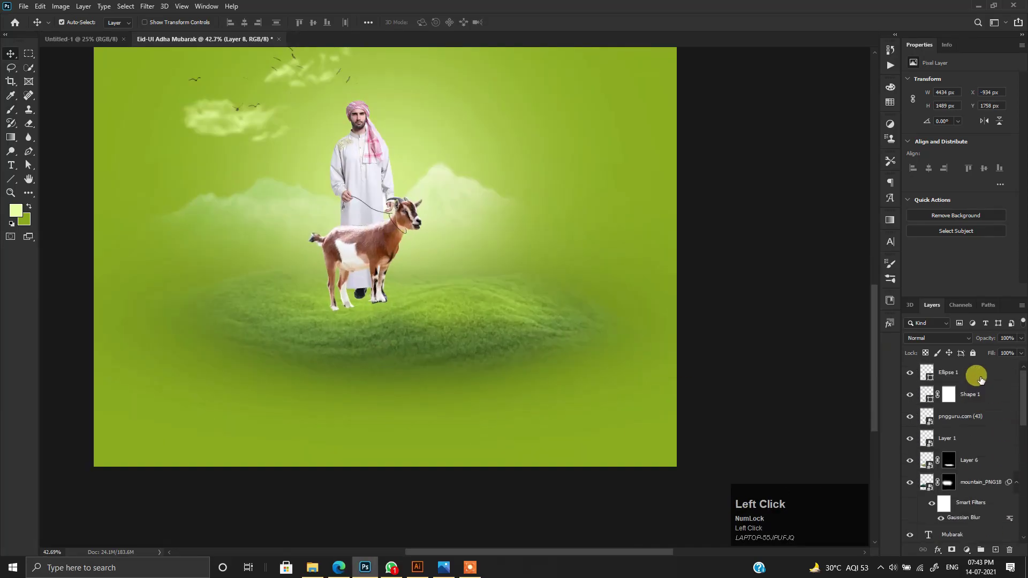
pyautogui.hotkey('ctrl', 'v')
pyautogui.press('BackSpace')
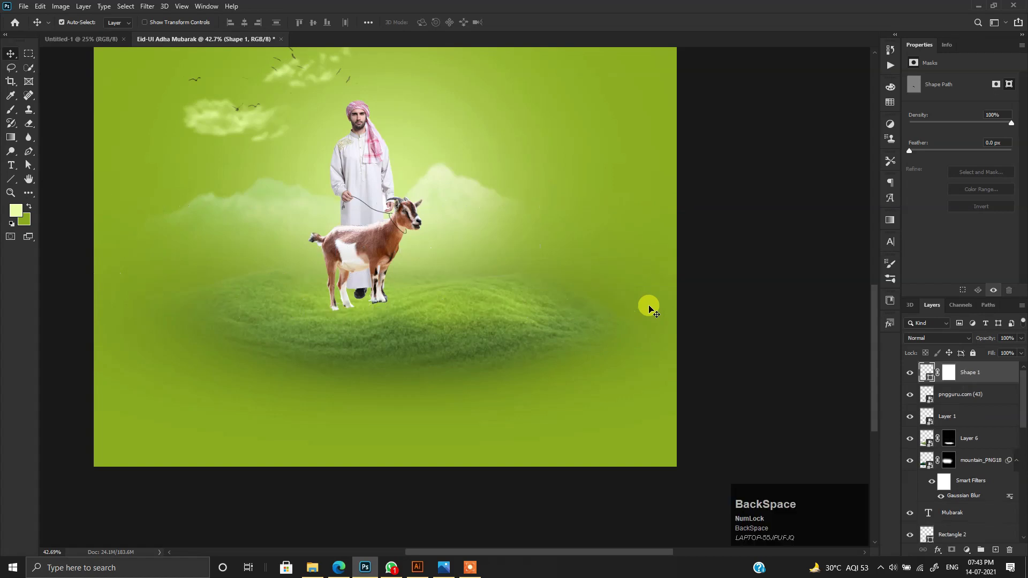
# Add a new layer above Shape 1 and paste the footer block from Illustrator into the poster
pyautogui.click(995, 550)
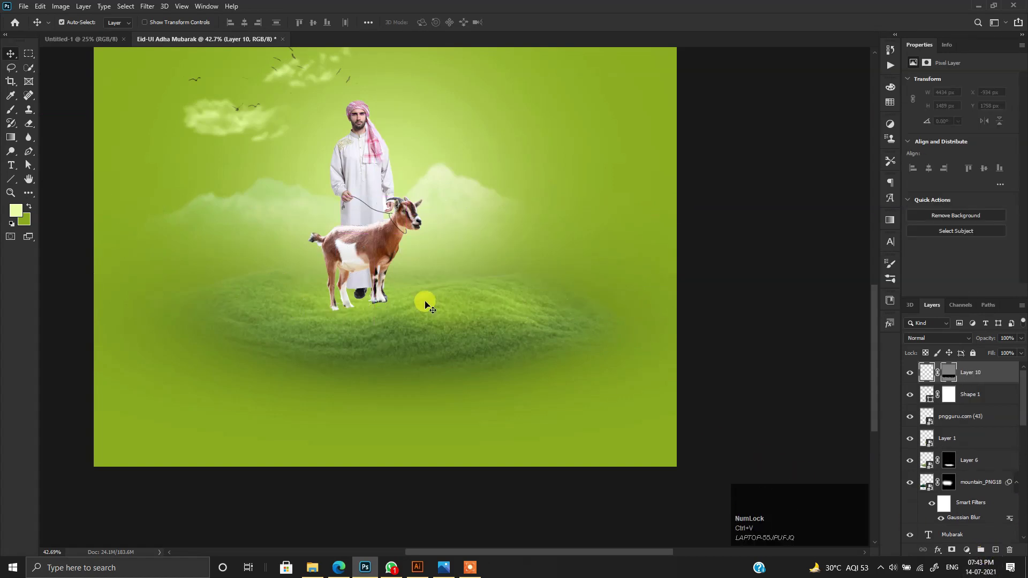
pyautogui.keyDown('alt'); pyautogui.scroll(-2, 425, 305); pyautogui.keyUp('alt')
pyautogui.click(410, 569)
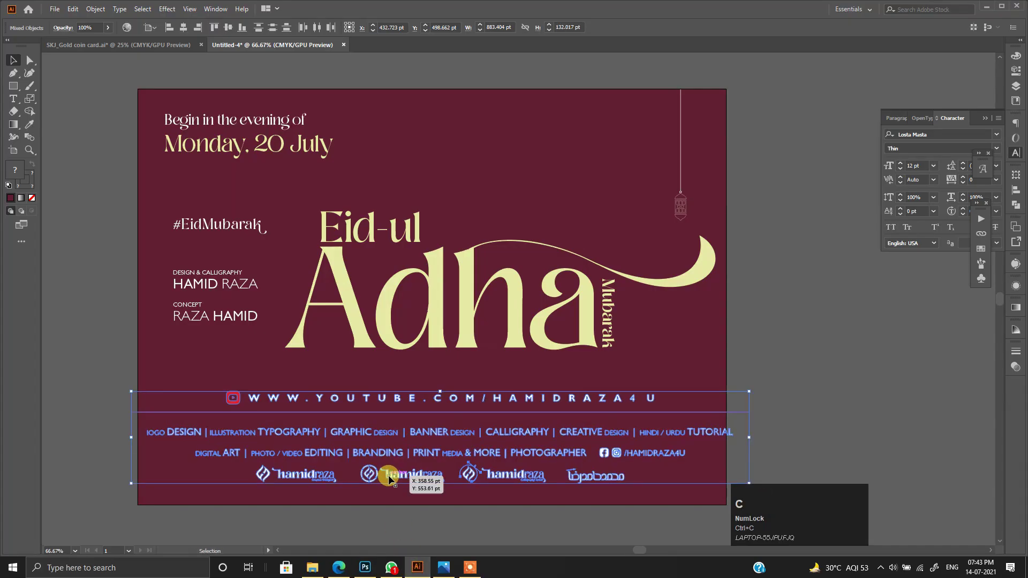
pyautogui.hotkey('alt', 'Tab')
pyautogui.hotkey('ctrl', 'v')
pyautogui.click(538, 149)
# Scale the footer block to about 1465 x 219 px and place it along the poster's bottom edge
pyautogui.moveTo(636, 298); pyautogui.dragTo(551, 309)
pyautogui.moveTo(467, 304); pyautogui.dragTo(468, 512)
pyautogui.press('Escape')
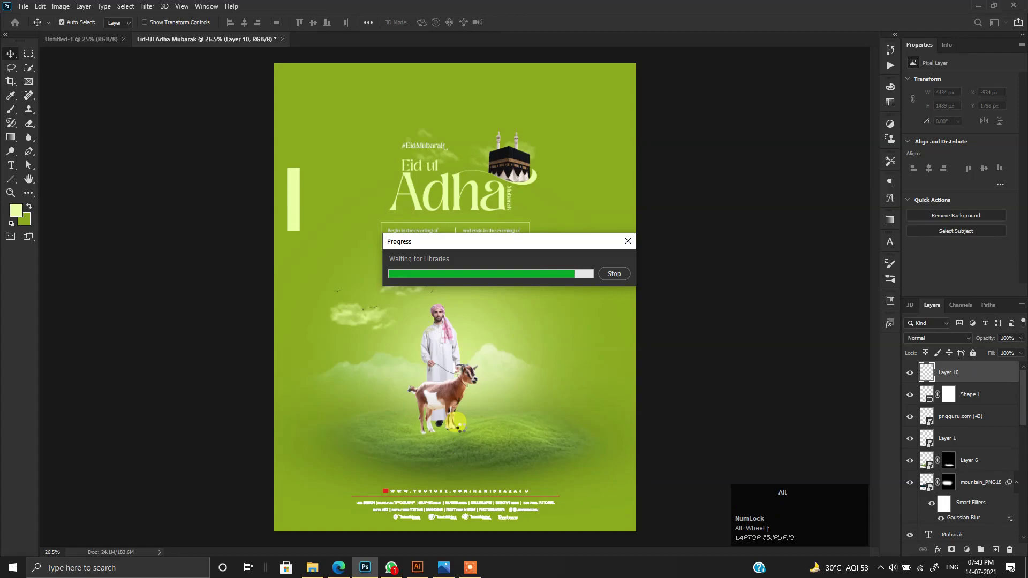
pyautogui.click(605, 273)
# Copy the design and concept credit text from Illustrator and paste it as a type layer in the Photoshop poster
pyautogui.hotkey('alt', 'Tab')
pyautogui.click(214, 320)
pyautogui.hotkey('alt', 'Tab')
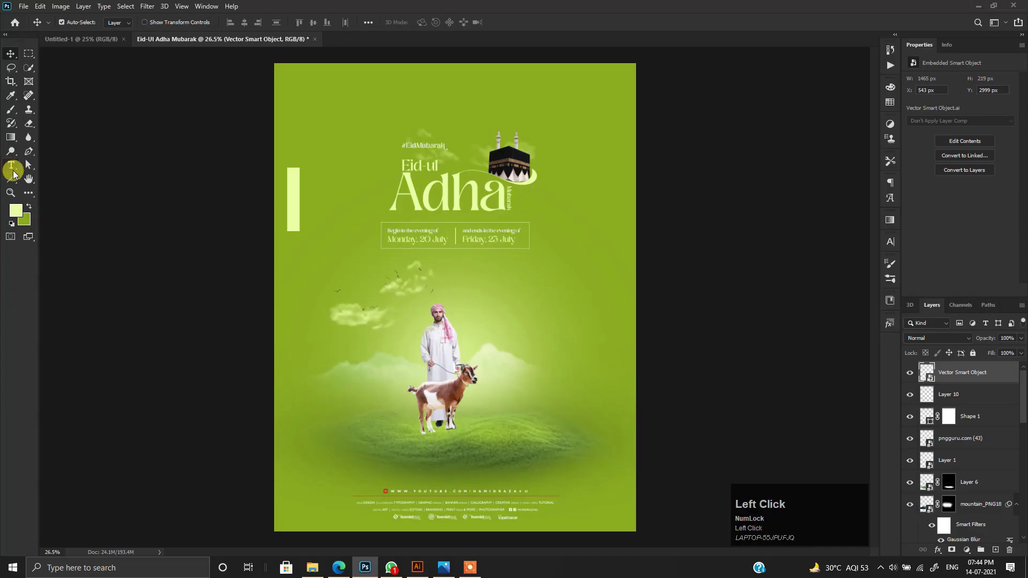
pyautogui.click(13, 171)
pyautogui.scroll(3, 413, 459)
pyautogui.hotkey('ctrl', 'v')
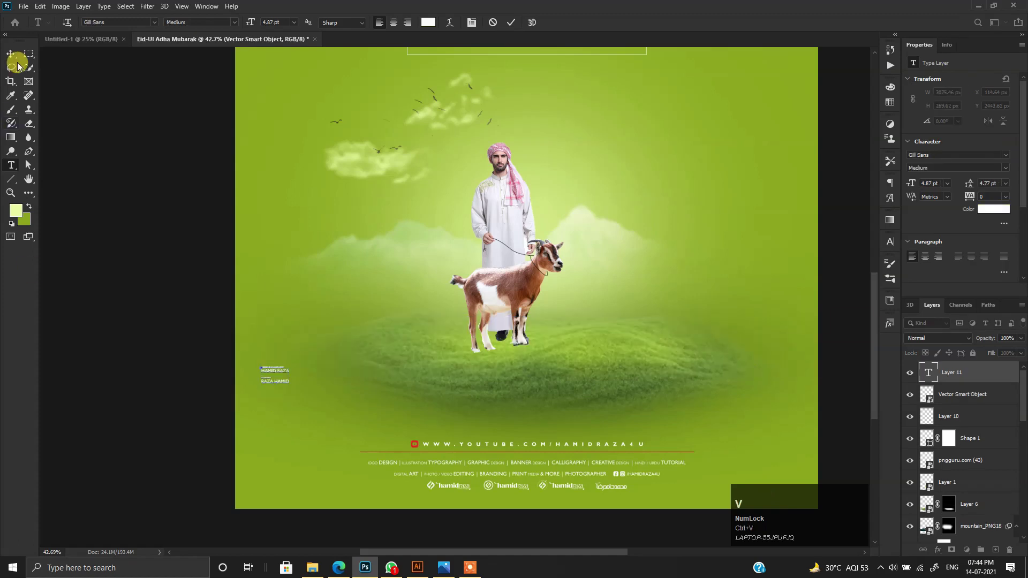
# Scale the credit text to about 377 x 243 px and place it in the poster's lower-left area
pyautogui.hotkey('ctrl', 't')
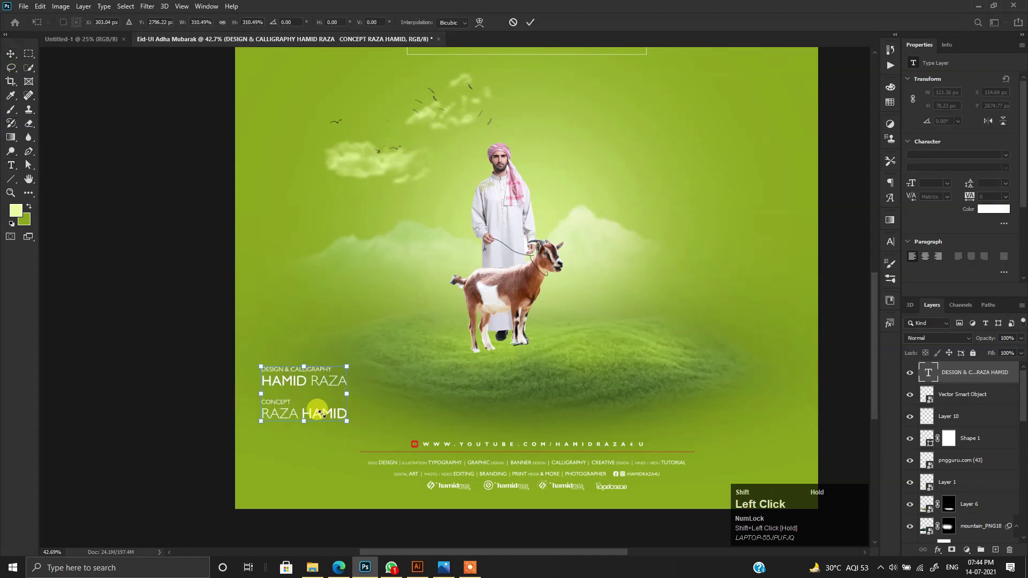
pyautogui.moveTo(326, 411); pyautogui.dragTo(326, 411)
pyautogui.press('Return')
pyautogui.scroll(-4, 313, 399)
pyautogui.scroll(1, 313, 401)
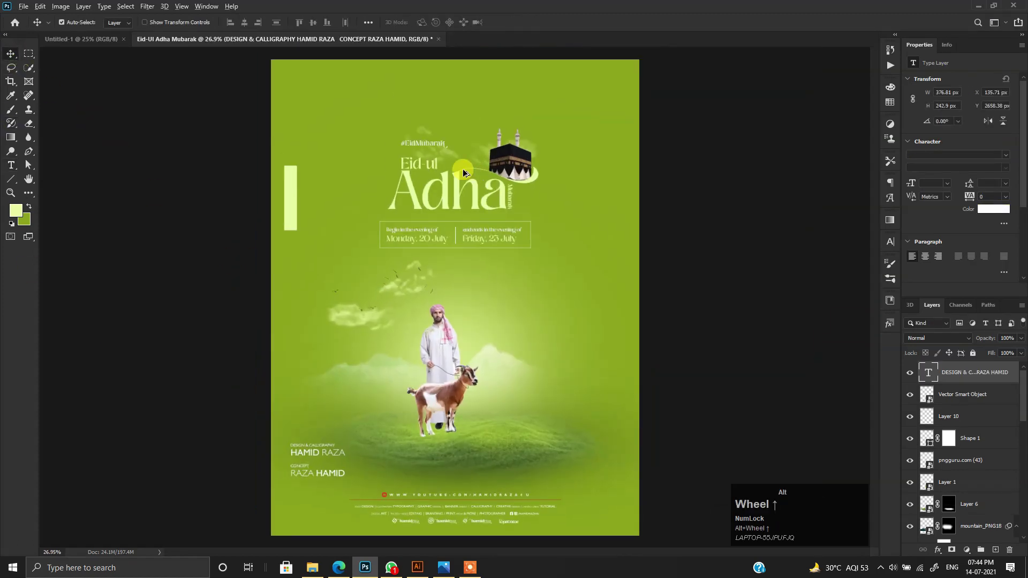
# Open Youtube Content.ai in Illustrator and copy the designer's logo with a white fill
pyautogui.scroll(2, 465, 173)
pyautogui.click(417, 568)
pyautogui.click(1027, 569)
pyautogui.doubleClick(1005, 289)
pyautogui.hotkey('alt', 'Tab')
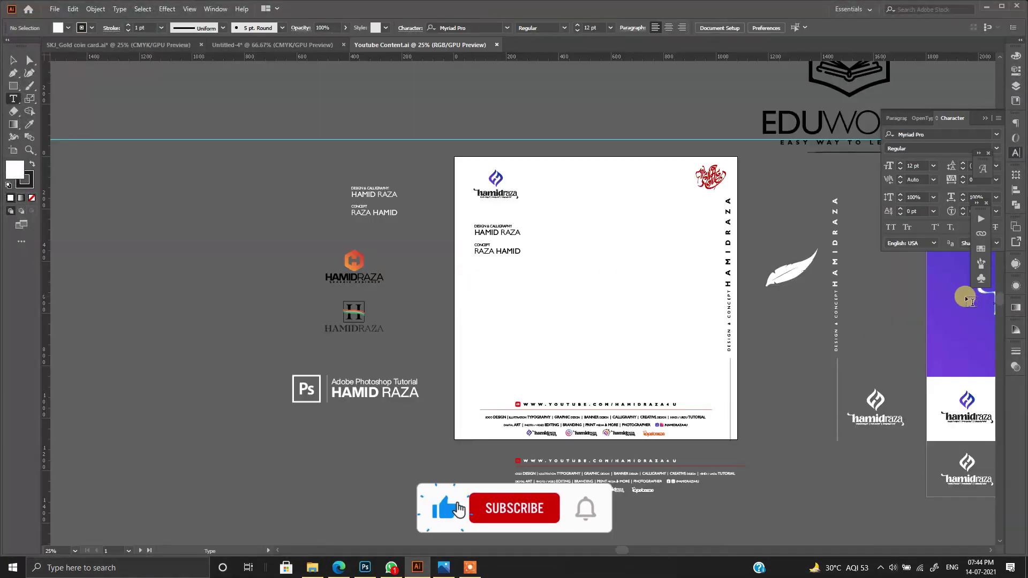
pyautogui.click(13, 60)
pyautogui.moveTo(547, 163); pyautogui.dragTo(456, 207)
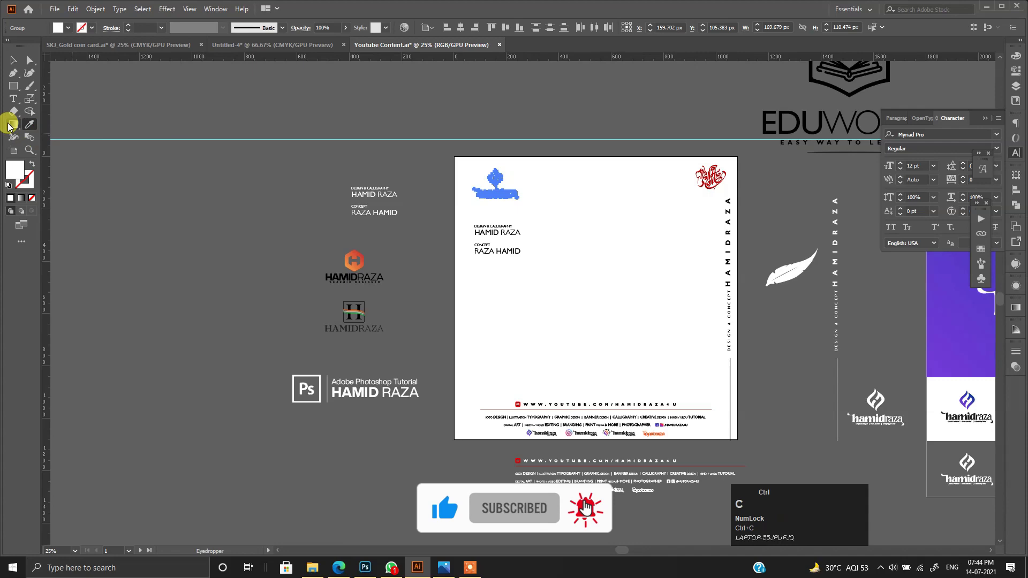
# Paste the white logo into the Photoshop poster, scaled to about 278 x 182 px in the upper-left corner
pyautogui.hotkey('alt', 'Tab')
pyautogui.click(283, 126)
pyautogui.hotkey('ctrl', 'v')
pyautogui.press('Return')
pyautogui.moveTo(516, 360); pyautogui.dragTo(441, 314)
pyautogui.moveTo(417, 297); pyautogui.dragTo(312, 194)
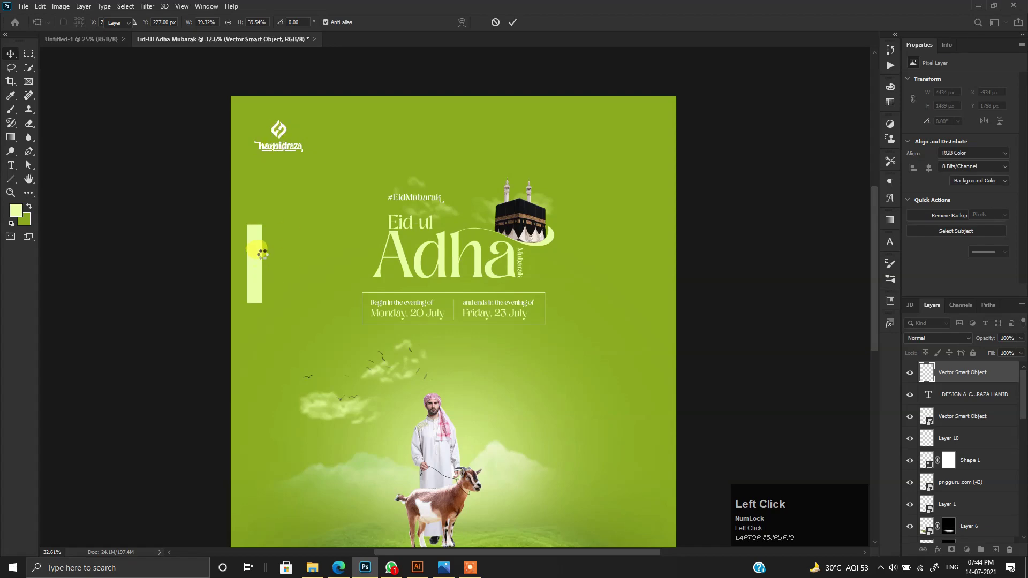
pyautogui.scroll(-2, 477, 224)
pyautogui.click(454, 163)
pyautogui.scroll(5, 471, 101)
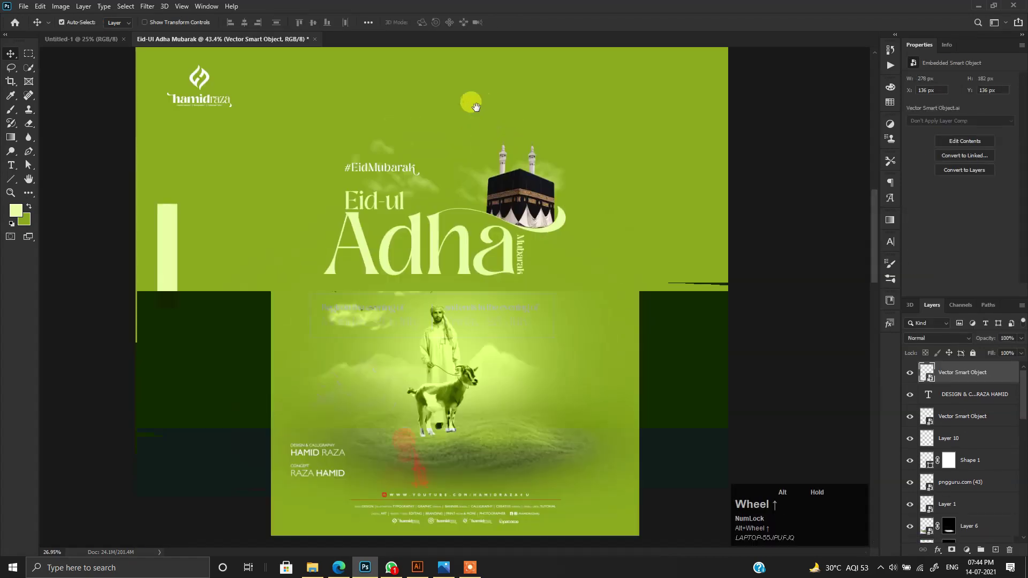
# Switch to Illustrator, copy the outlined hanging lantern and paste it into the Photoshop poster as a smart object
pyautogui.scroll(1, 476, 106)
pyautogui.click(392, 213)
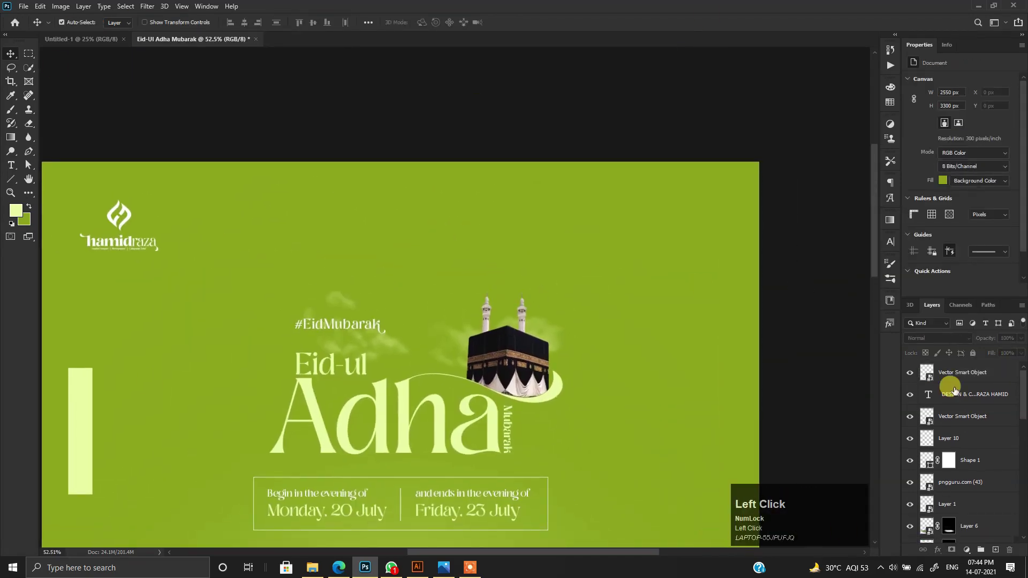
pyautogui.click(158, 228)
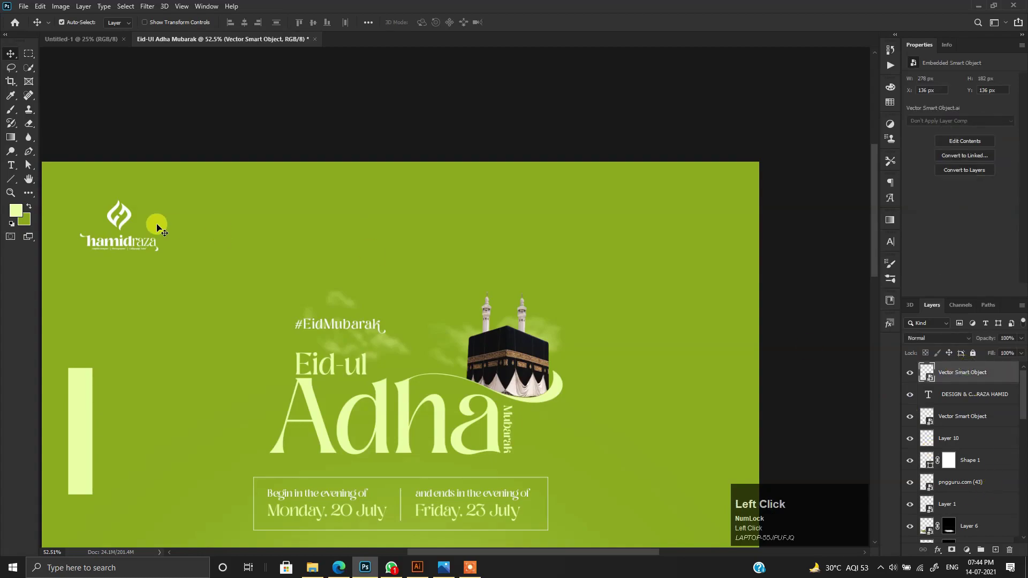
pyautogui.click(418, 567)
pyautogui.click(272, 45)
pyautogui.click(678, 120)
pyautogui.hotkey('ctrl', 'c')
pyautogui.hotkey('alt', 'Tab')
pyautogui.hotkey('ctrl', 'v')
pyautogui.press('Return')
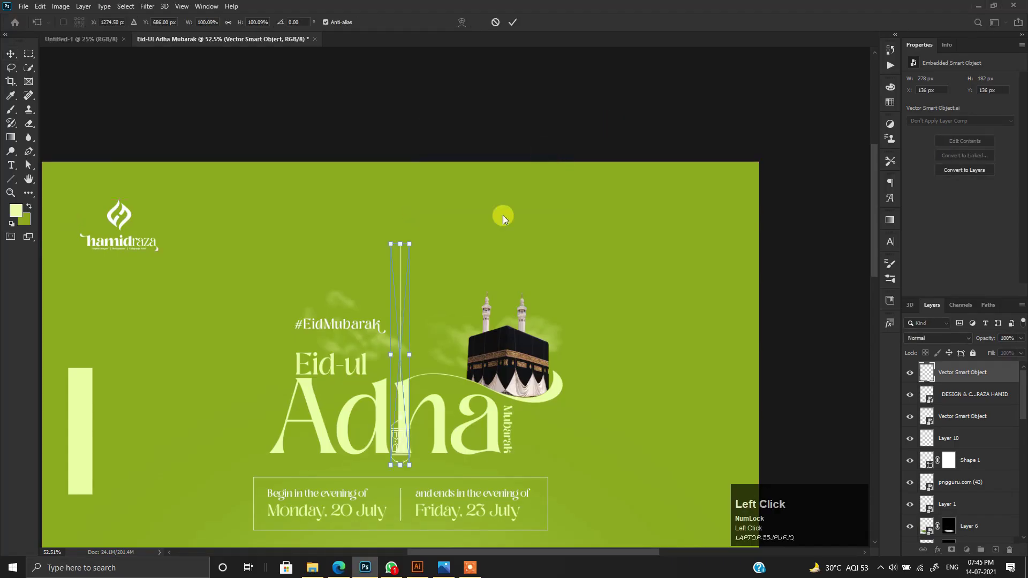
# Scale the lantern to about 107 x 1217 px and hang it from the poster's upper edge near the centre
pyautogui.moveTo(400, 243); pyautogui.dragTo(401, 75)
pyautogui.moveTo(403, 285); pyautogui.dragTo(438, 105)
pyautogui.moveTo(437, 277); pyautogui.dragTo(436, 230)
pyautogui.moveTo(438, 188); pyautogui.dragTo(439, 215)
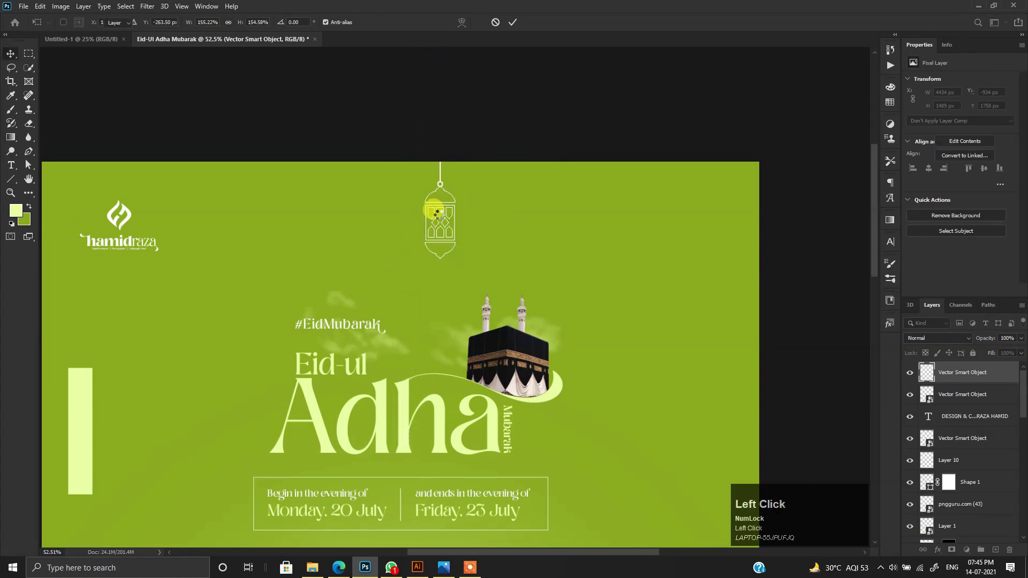
pyautogui.press('Return')
# Duplicate the lantern, shrink the copy and hang it lower, to the left of the first one
pyautogui.hotkey('ctrl', 'j')
pyautogui.hotkey('ctrl', 't')
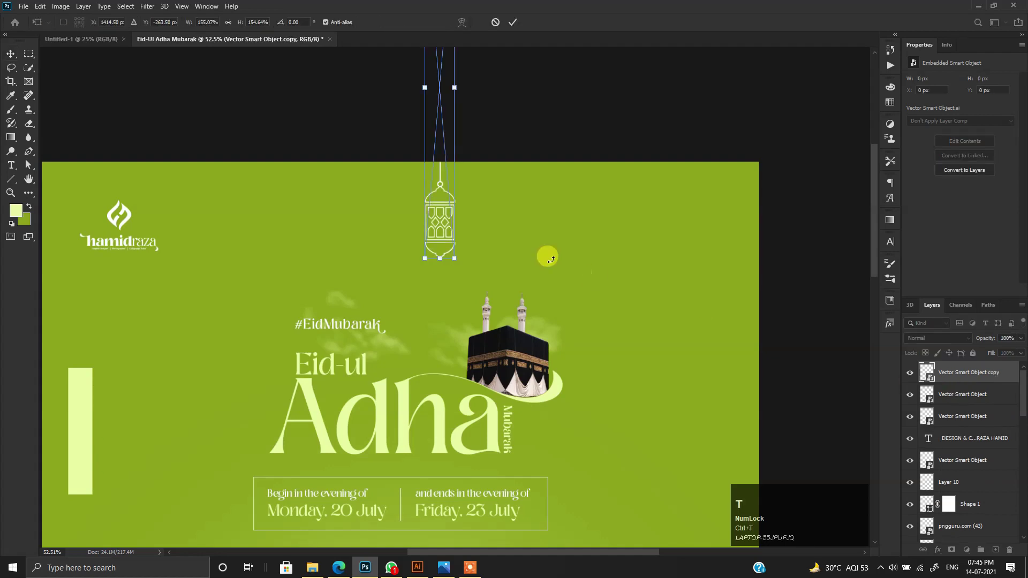
pyautogui.moveTo(437, 221); pyautogui.dragTo(420, 271)
pyautogui.press('Return')
# Make another lantern copy, reduce it to the smallest size and hang it higher, left of the existing two
pyautogui.hotkey('ctrl', 'j')
pyautogui.scroll(5, 407, 252)
pyautogui.hotkey('ctrl', 't')
pyautogui.moveTo(404, 329); pyautogui.dragTo(377, 203)
pyautogui.moveTo(360, 241); pyautogui.dragTo(389, 149)
pyautogui.moveTo(374, 234); pyautogui.dragTo(391, 272)
# Add a fourth lantern of about 57 x 656 px at the far left of the lantern group
pyautogui.hotkey('ctrl', 'j')
pyautogui.hotkey('ctrl', 't')
pyautogui.moveTo(376, 306); pyautogui.dragTo(293, 395)
pyautogui.moveTo(386, 380); pyautogui.dragTo(367, 263)
pyautogui.press('Return')
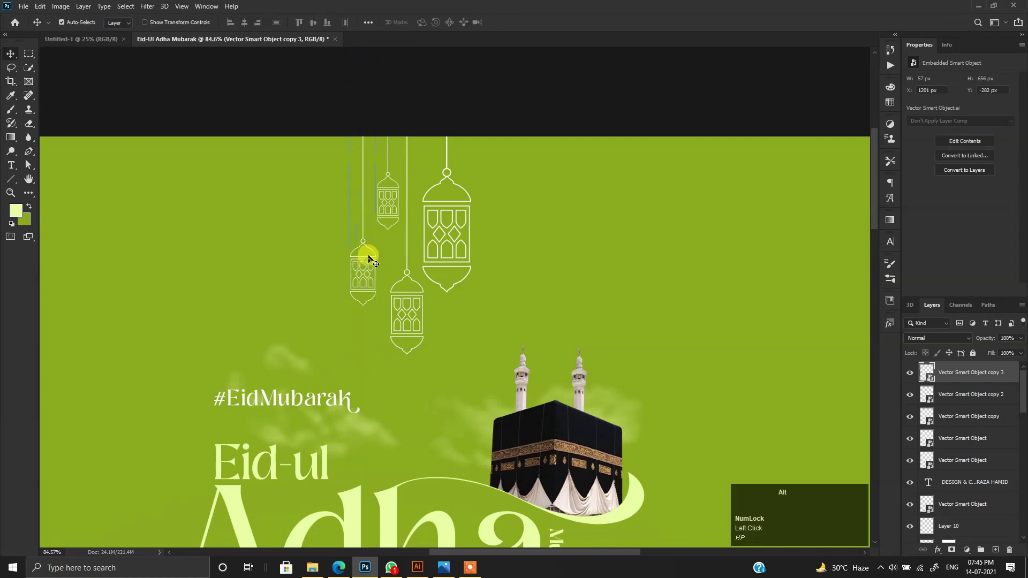
# Set the largest lantern's opacity to 80% and merge the four lantern layers
pyautogui.scroll(3, 370, 252)
pyautogui.scroll(3, 361, 247)
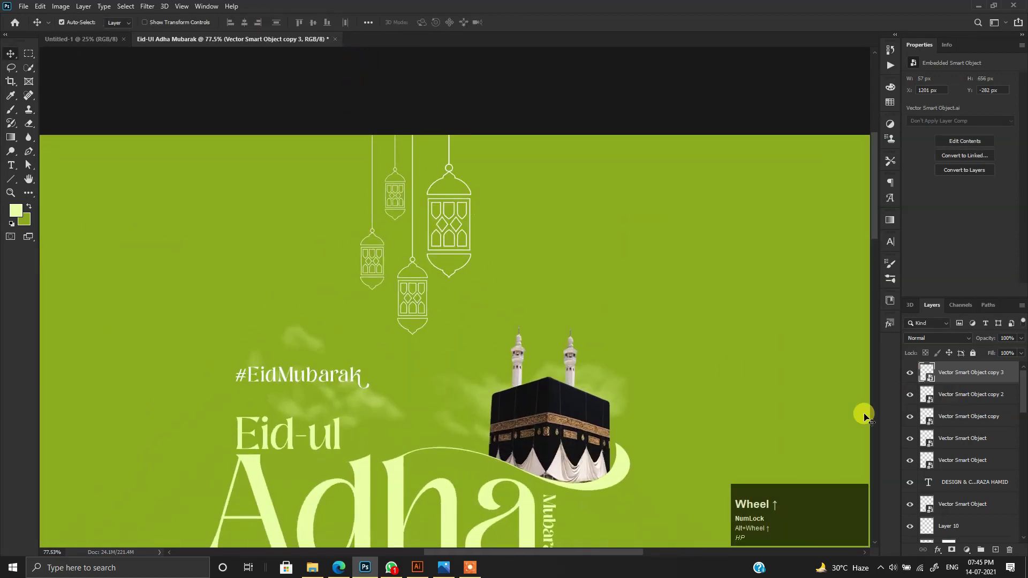
pyautogui.click(951, 447)
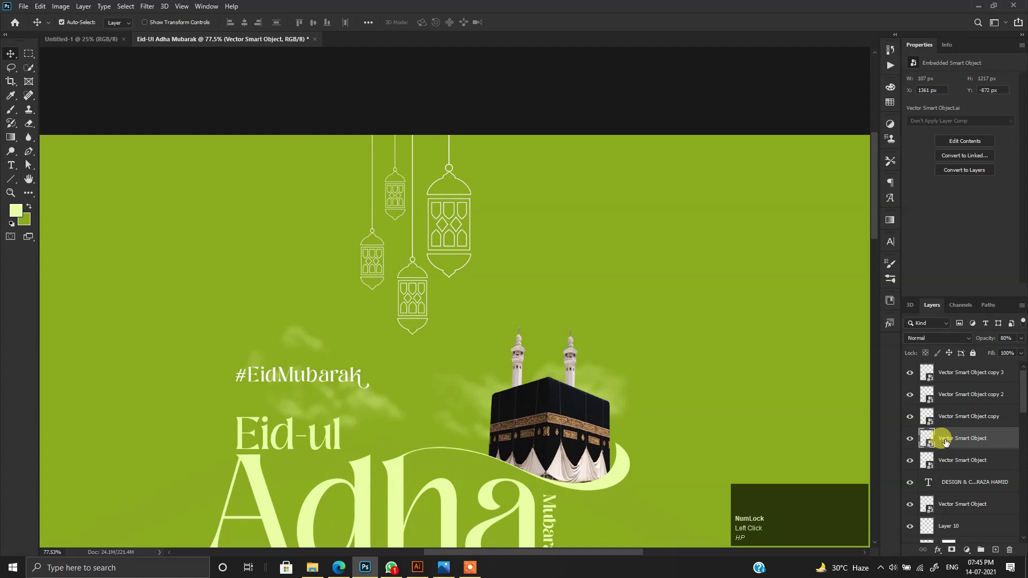
pyautogui.scroll(-3, 1023, 375)
pyautogui.keyDown('shift'); pyautogui.click(967, 372); pyautogui.keyUp('shift')
pyautogui.hotkey('ctrl', 'e')
pyautogui.scroll(-1, 415, 243)
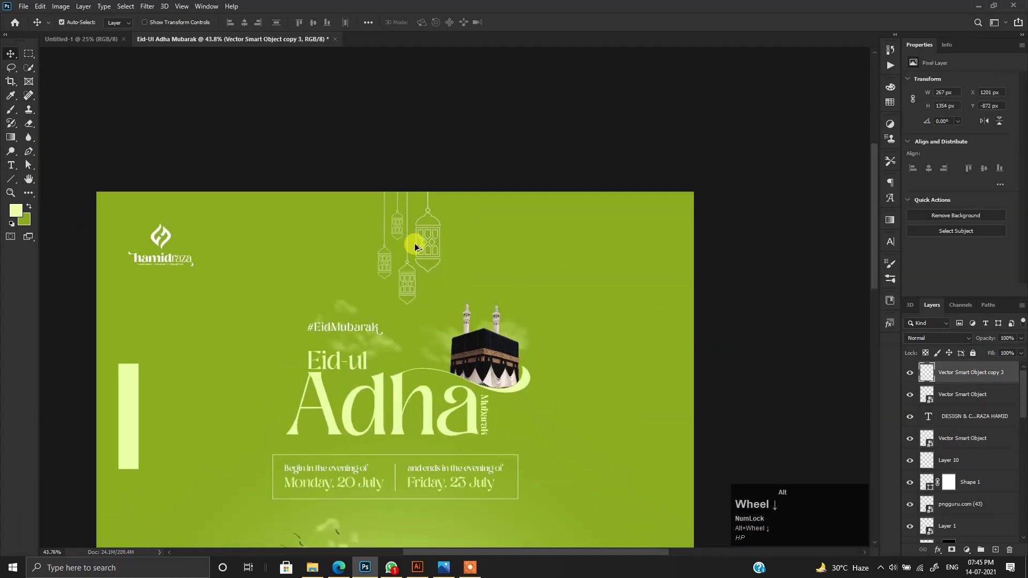
# Undo the lantern merge and merge the four lanterns again, leaving a separate copy of one small lantern
pyautogui.hotkey('ctrl', 'z')
pyautogui.click(979, 377)
pyautogui.click(977, 397)
pyautogui.keyDown('shift'); pyautogui.click(956, 463); pyautogui.keyUp('shift')
pyautogui.hotkey('ctrl', 'e')
# Resize the separate lantern copy and hang it below the Kaaba at the end of the Adha swash
pyautogui.click(958, 369)
pyautogui.scroll(2, 465, 253)
pyautogui.scroll(3, 466, 253)
pyautogui.hotkey('ctrl', 't')
pyautogui.moveTo(332, 261); pyautogui.dragTo(476, 161)
pyautogui.scroll(12, 545, 456)
pyautogui.scroll(-2, 476, 161)
pyautogui.moveTo(452, 248); pyautogui.dragTo(513, 310)
pyautogui.moveTo(477, 376); pyautogui.dragTo(527, 197)
pyautogui.moveTo(529, 182); pyautogui.dragTo(504, 181)
pyautogui.moveTo(516, 167); pyautogui.dragTo(146, 472)
pyautogui.moveTo(517, 336); pyautogui.dragTo(504, 142)
pyautogui.moveTo(498, 305)
pyautogui.mouseDown()
pyautogui.moveTo(500, 294)
pyautogui.moveTo(499, 304)
pyautogui.mouseUp()
pyautogui.moveTo(472, 373); pyautogui.dragTo(483, 254)
pyautogui.moveTo(514, 200); pyautogui.dragTo(444, 305)
pyautogui.press('Return')
# Duplicate that lantern, shrink the copy to about 19 x 213 px and place it to the left under the swash
pyautogui.hotkey('ctrl', 'j')
pyautogui.hotkey('ctrl', 't')
pyautogui.moveTo(430, 380); pyautogui.dragTo(429, 264)
pyautogui.press('Return')
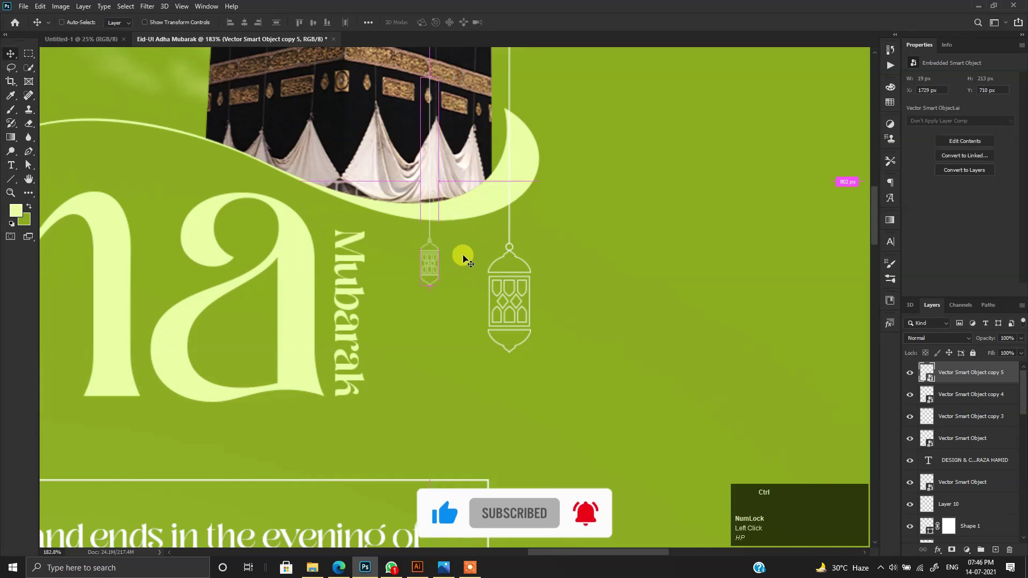
# Move the larger lantern below the Kaaba slightly up and left, closer to the small one
pyautogui.click(1010, 391)
pyautogui.hotkey('ctrl', 't')
pyautogui.moveTo(518, 298)
pyautogui.mouseDown()
pyautogui.moveTo(514, 267)
pyautogui.moveTo(504, 287)
pyautogui.mouseUp()
pyautogui.doubleClick(502, 285)
# Duplicate the small lantern under the swash and hang the copy lower, between the other two
pyautogui.click(950, 373)
pyautogui.hotkey('ctrl', 'j')
pyautogui.hotkey('ctrl', 't')
pyautogui.moveTo(427, 262); pyautogui.dragTo(460, 413)
pyautogui.moveTo(461, 391); pyautogui.dragTo(464, 370)
pyautogui.doubleClick(463, 369)
# Reposition the leftmost small lantern under the swash slightly lower and to the right
pyautogui.click(954, 397)
pyautogui.hotkey('ctrl', 't')
pyautogui.moveTo(431, 267); pyautogui.dragTo(439, 293)
pyautogui.doubleClick(439, 293)
# Merge the three lantern layers under the swash into one layer
pyautogui.scroll(-6, 470, 273)
pyautogui.click(971, 374)
pyautogui.keyDown('shift'); pyautogui.click(960, 417); pyautogui.keyUp('shift')
pyautogui.hotkey('ctrl', 'e')
# Erase the merged lanterns' strings where they cross the Kaaba and swash, so they hang only from the swash's underside
pyautogui.scroll(12, 486, 262)
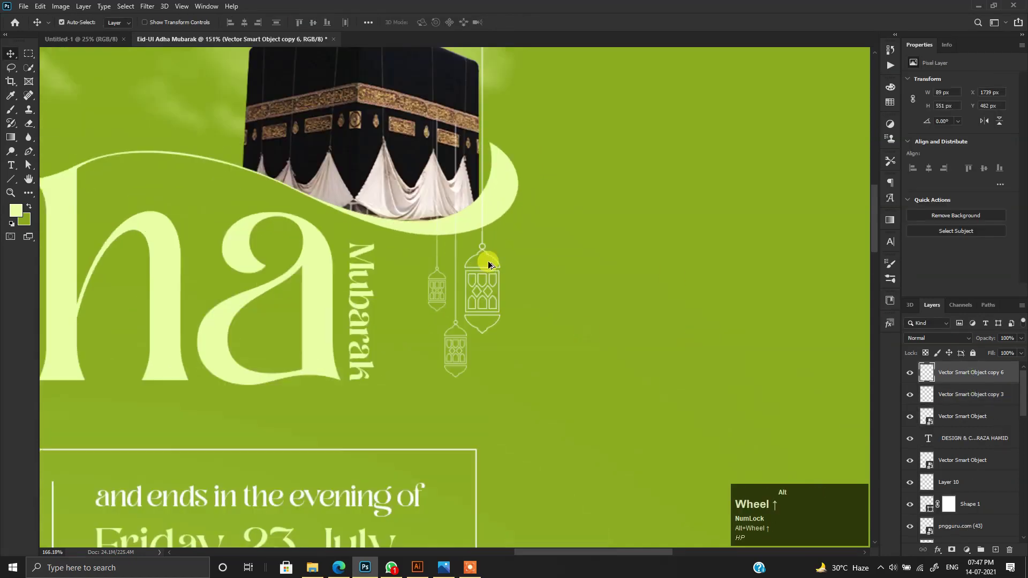
pyautogui.scroll(-6, 516, 254)
pyautogui.moveTo(499, 199); pyautogui.dragTo(467, 357)
pyautogui.click(29, 124)
pyautogui.rightClick(382, 129)
pyautogui.doubleClick(419, 259)
pyautogui.scroll(-3, 461, 162)
pyautogui.moveTo(471, 121); pyautogui.dragTo(445, 228)
pyautogui.press('[')
pyautogui.press('[')
pyautogui.press('[')
pyautogui.press('[')
pyautogui.press('[')
pyautogui.press('[')
pyautogui.press('[')
pyautogui.press('[')
pyautogui.press('[')
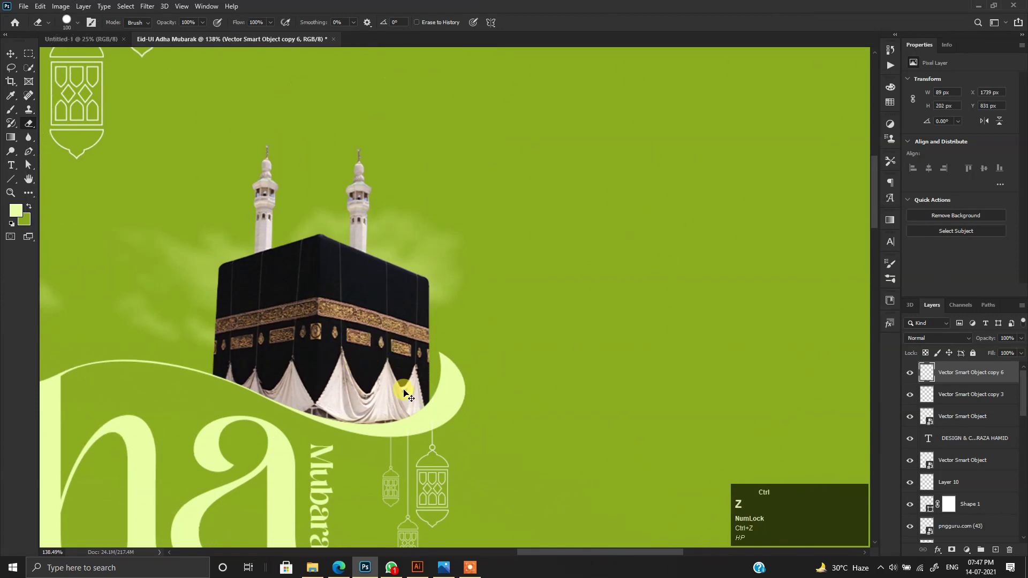
pyautogui.scroll(-12, 364, 358)
pyautogui.click(11, 54)
# Create a new layer and paint a large pale-green glow spot on it with a soft round brush
pyautogui.scroll(-4, 406, 215)
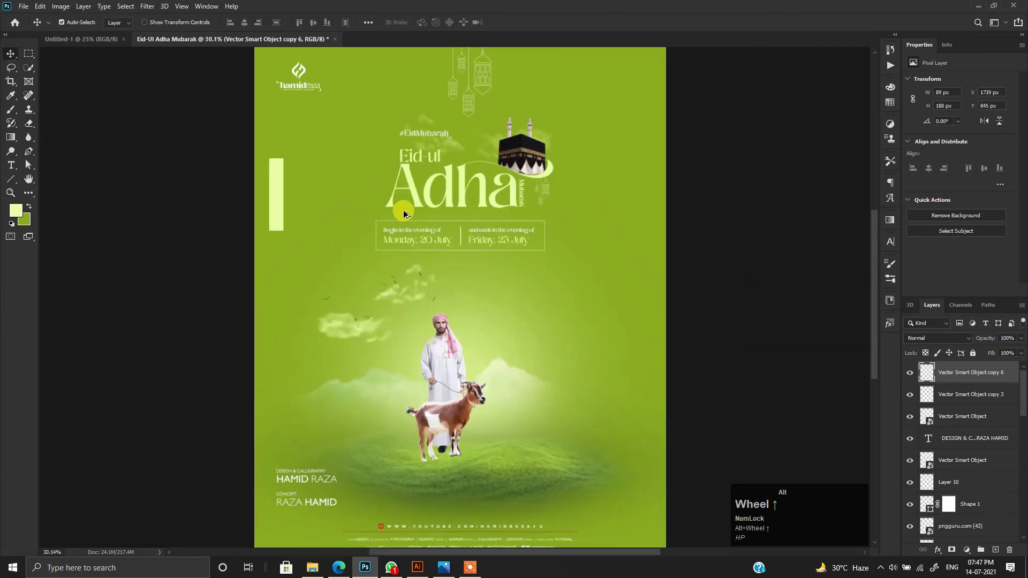
pyautogui.scroll(-5, 991, 514)
pyautogui.scroll(5, 991, 508)
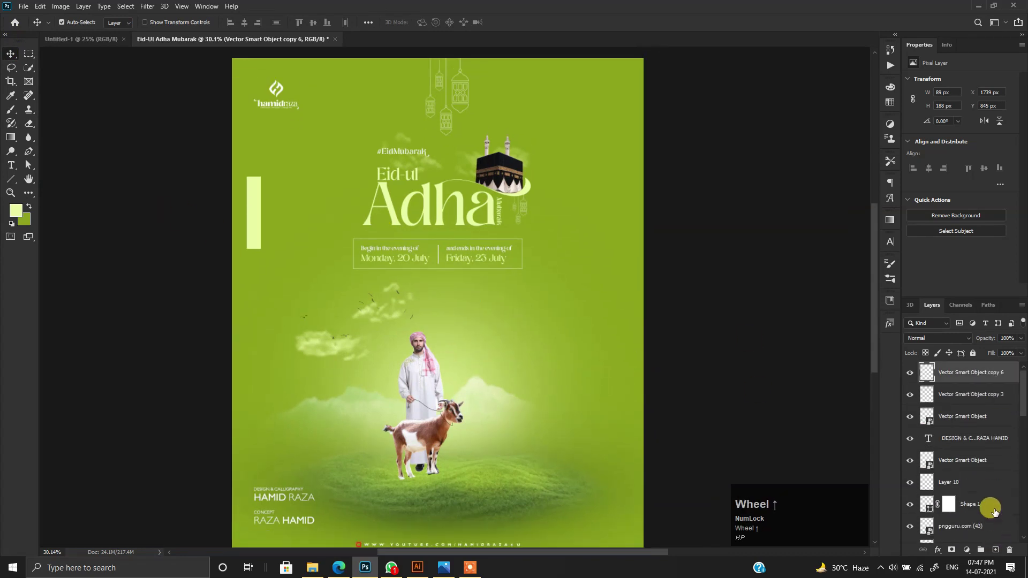
pyautogui.moveTo(624, 126); pyautogui.dragTo(590, 209)
pyautogui.click(995, 549)
pyautogui.rightClick(381, 247)
pyautogui.doubleClick(412, 321)
pyautogui.scroll(-2, 429, 296)
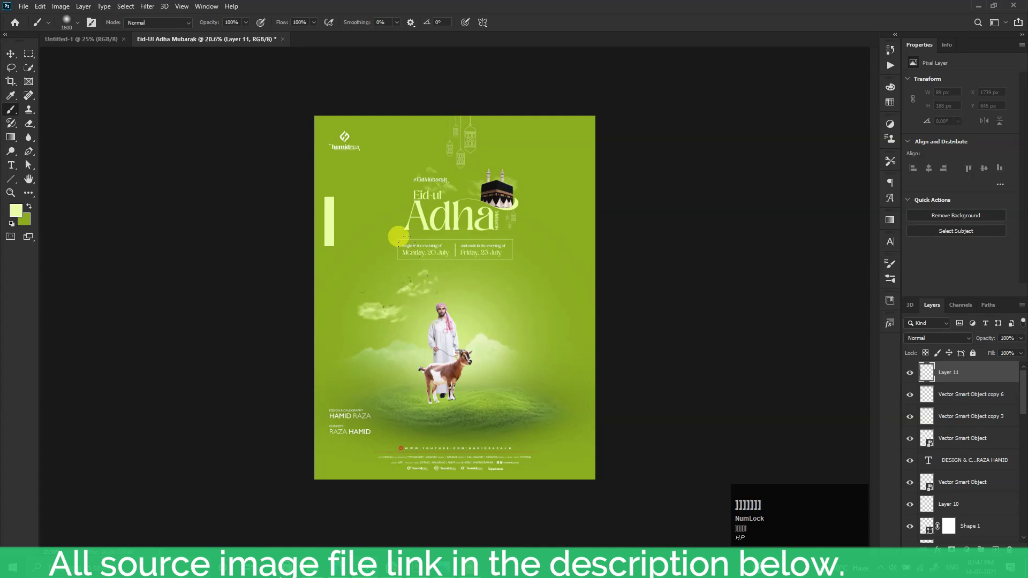
pyautogui.click(445, 285)
# Transform the glow to about 3920 x 5883 px and position it over the poster's upper-right corner
pyautogui.scroll(2, 446, 265)
pyautogui.hotkey('ctrl', 't')
pyautogui.moveTo(448, 487); pyautogui.dragTo(590, 286)
pyautogui.scroll(-4, 448, 295)
pyautogui.moveTo(378, 389); pyautogui.dragTo(545, 161)
pyautogui.moveTo(749, 67); pyautogui.dragTo(466, 234)
pyautogui.moveTo(523, 204)
pyautogui.mouseDown()
pyautogui.moveTo(514, 248)
pyautogui.moveTo(537, 211)
pyautogui.mouseUp()
pyautogui.press('Return')
pyautogui.scroll(5, 538, 136)
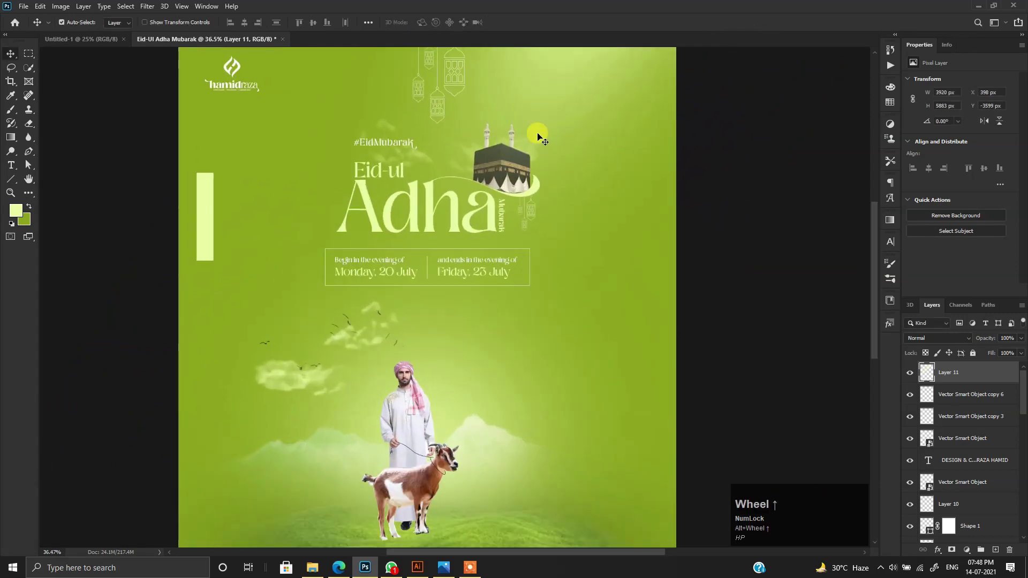
# Move the glow to X 268 px, Y -3404 px and set its opacity to 70%
pyautogui.moveTo(538, 136); pyautogui.dragTo(467, 334)
pyautogui.moveTo(503, 255); pyautogui.dragTo(469, 306)
pyautogui.scroll(-4, 469, 306)
pyautogui.scroll(6, 431, 252)
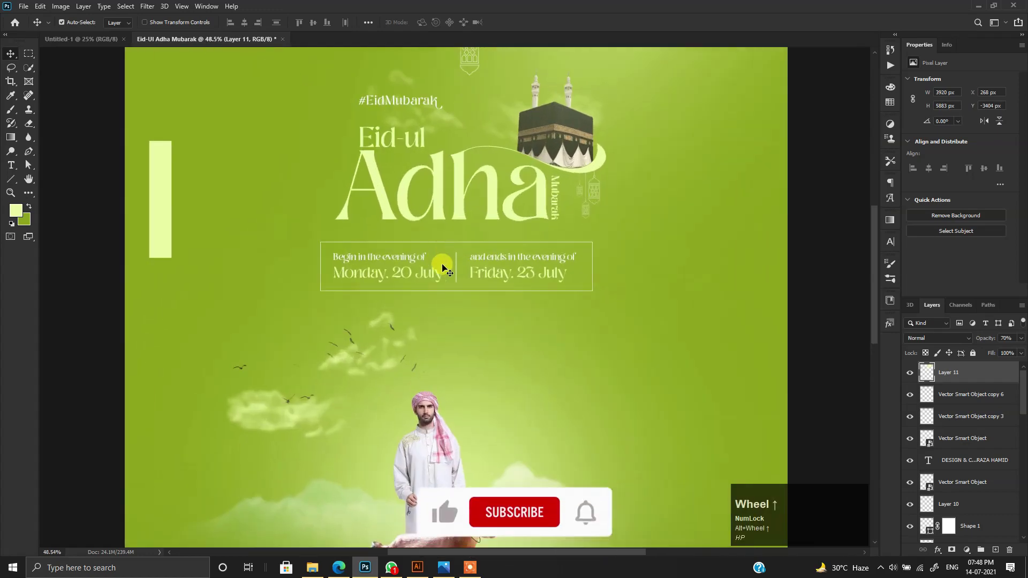
# Lock the glow layer so it cannot be selected or moved on the canvas
pyautogui.rightClick(431, 277)
pyautogui.click(686, 230)
pyautogui.moveTo(680, 214); pyautogui.dragTo(616, 311)
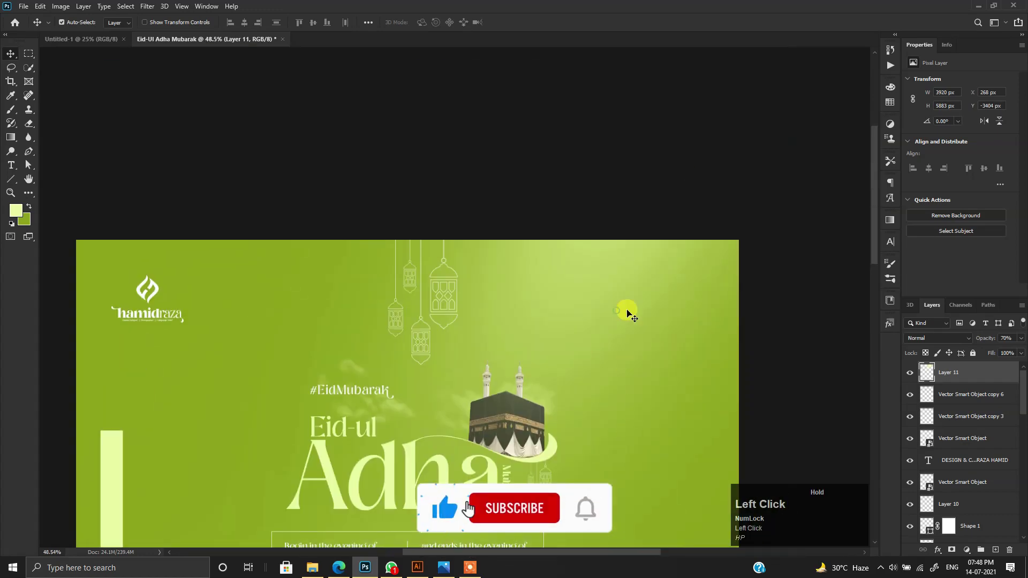
pyautogui.click(973, 353)
pyautogui.moveTo(168, 527); pyautogui.dragTo(159, 443)
# Select both festival date texts, their divider and frame, scale them down slightly and move them lower beneath Adha
pyautogui.click(280, 397)
pyautogui.scroll(5, 281, 398)
pyautogui.keyDown('shift'); pyautogui.click(964, 492); pyautogui.keyUp('shift')
pyautogui.scroll(-3, 949, 467)
pyautogui.scroll(3, 955, 471)
pyautogui.keyDown('ctrl'); pyautogui.click(950, 423); pyautogui.keyUp('ctrl')
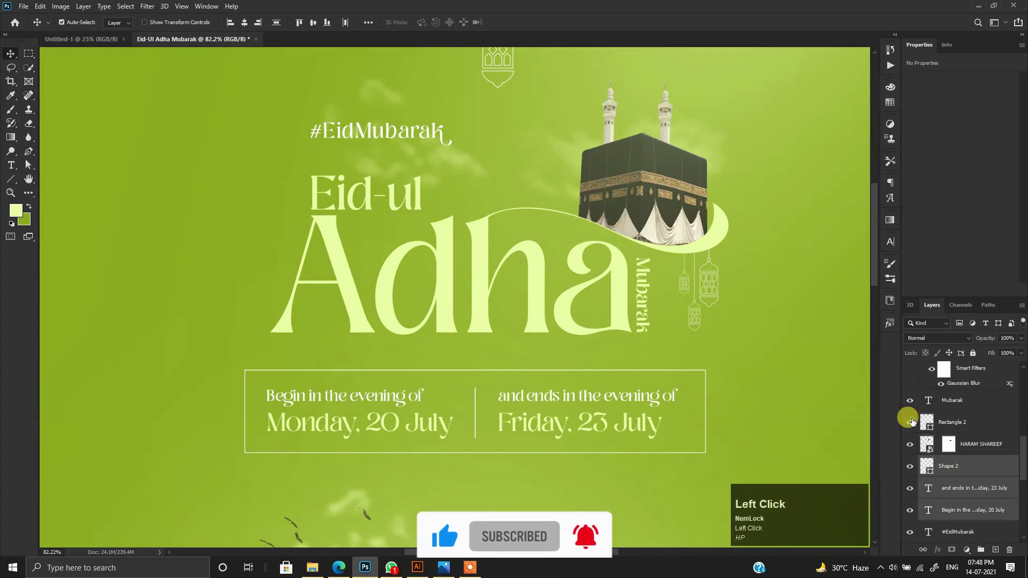
pyautogui.hotkey('ctrl', 't')
pyautogui.scroll(-3, 618, 449)
pyautogui.moveTo(695, 419); pyautogui.dragTo(683, 420)
pyautogui.scroll(-2, 614, 436)
pyautogui.moveTo(615, 436); pyautogui.dragTo(615, 463)
pyautogui.doubleClick(611, 459)
# Select the headline layers together, including Adha, the swash, Eid-ul and #EidMubarak
pyautogui.moveTo(550, 372); pyautogui.dragTo(508, 382)
pyautogui.rightClick(481, 368)
pyautogui.click(497, 372)
pyautogui.scroll(1, 498, 373)
pyautogui.scroll(1, 497, 374)
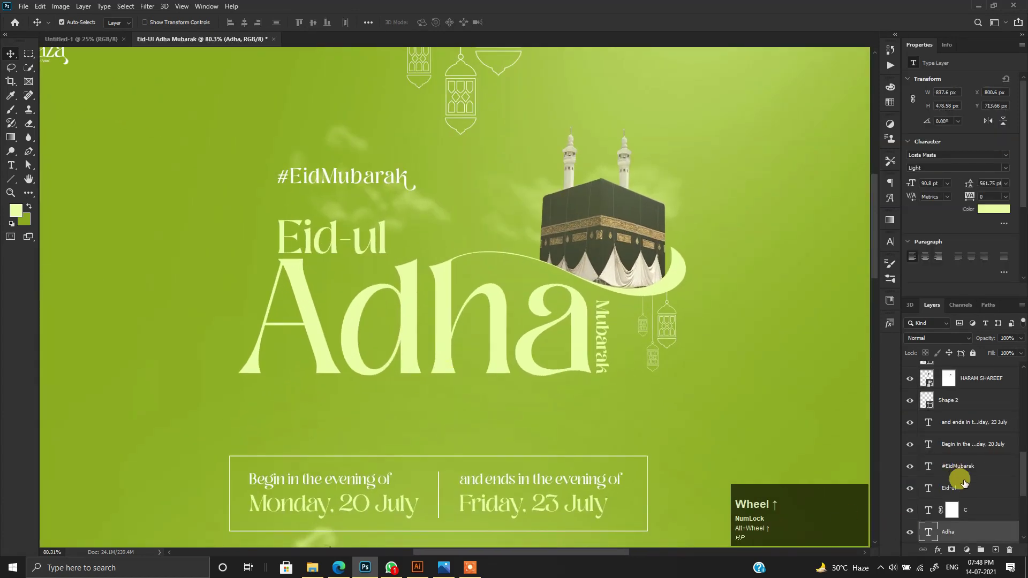
pyautogui.keyDown('ctrl'); pyautogui.click(966, 491); pyautogui.keyUp('ctrl')
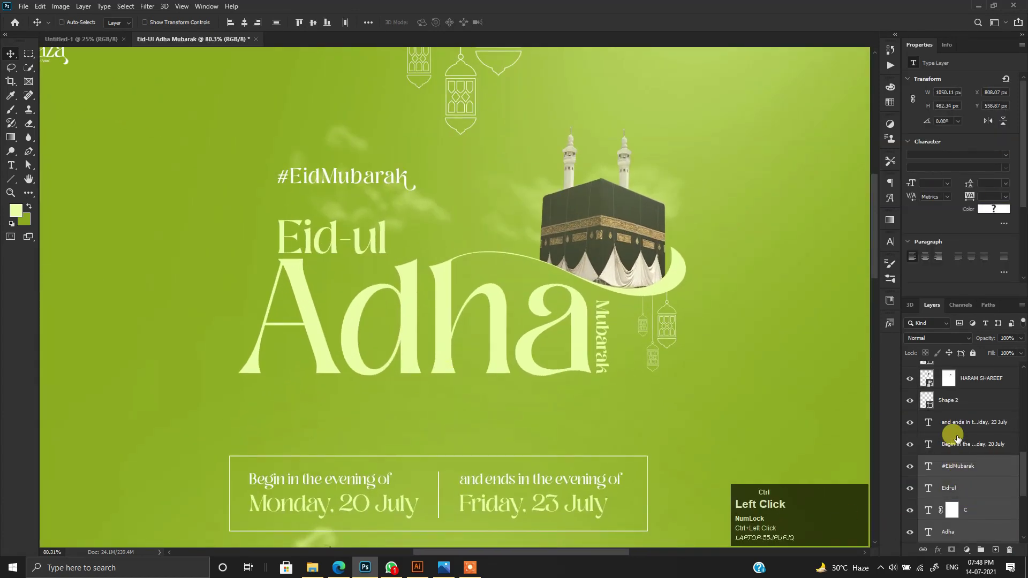
pyautogui.scroll(-2, 472, 402)
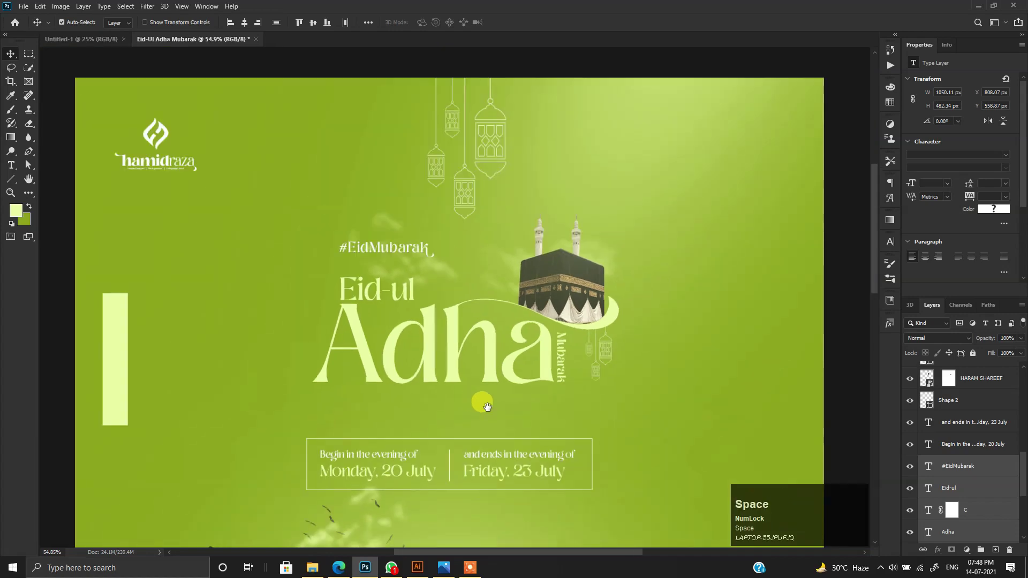
pyautogui.moveTo(481, 402); pyautogui.dragTo(446, 393)
pyautogui.scroll(-12, 363, 368)
pyautogui.scroll(8, 362, 368)
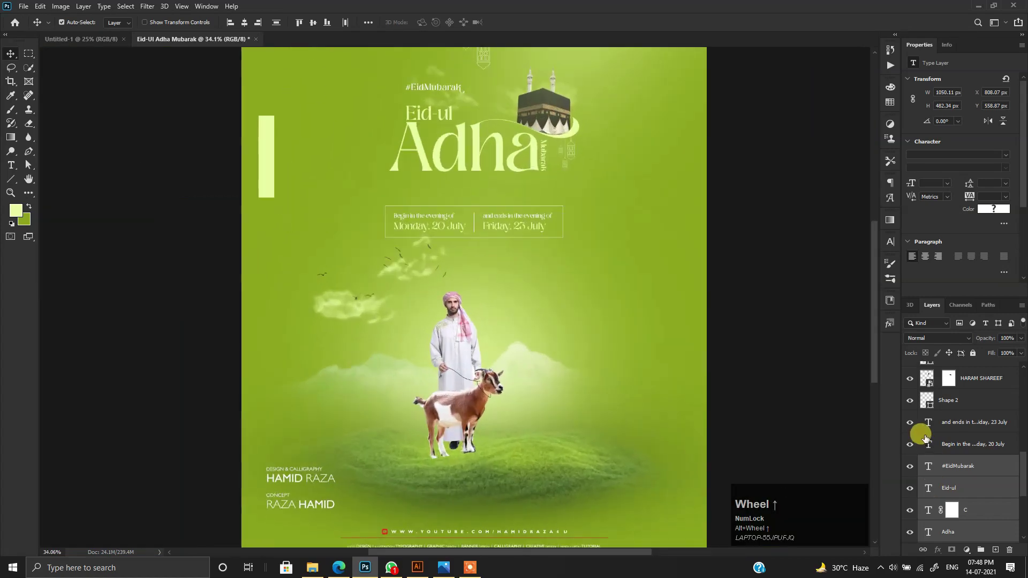
pyautogui.moveTo(476, 273); pyautogui.dragTo(471, 300)
pyautogui.scroll(6, 596, 329)
pyautogui.moveTo(516, 340); pyautogui.dragTo(537, 446)
pyautogui.hotkey('ctrl', 't')
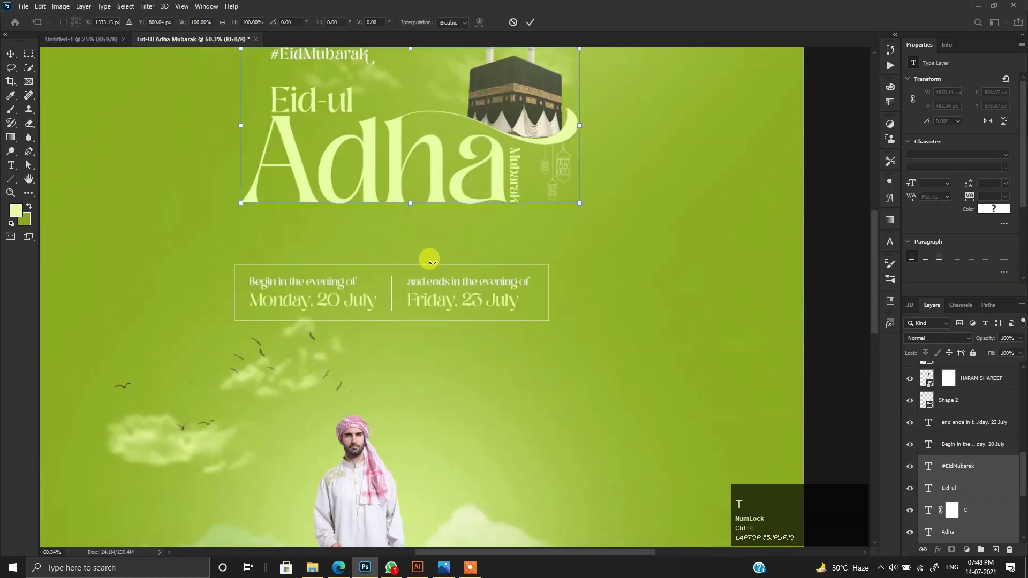
pyautogui.scroll(-4, 415, 182)
pyautogui.click(410, 174)
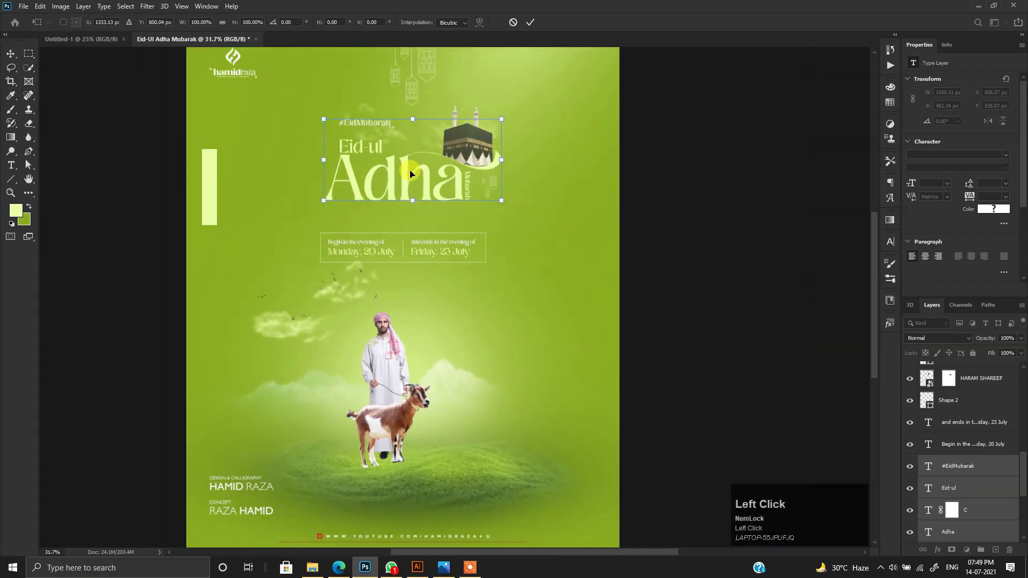
# Add the Kaaba to the headline selection, enlarge them together and position them just above the date frame
pyautogui.keyDown('shift'); pyautogui.click(595, 234); pyautogui.keyUp('shift')
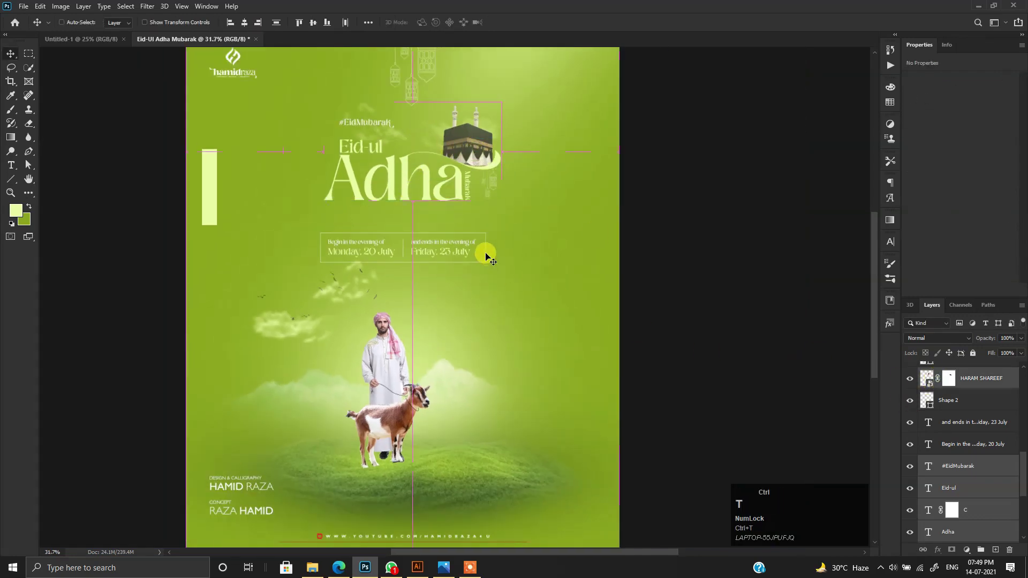
pyautogui.hotkey('ctrl', 't')
pyautogui.scroll(4, 475, 184)
pyautogui.moveTo(539, 227); pyautogui.dragTo(586, 270)
pyautogui.moveTo(195, 215); pyautogui.dragTo(316, 253)
pyautogui.press('Return')
# Delete the pale vertical bar beside the headline
pyautogui.scroll(-5, 216, 236)
pyautogui.click(168, 228)
pyautogui.press('BackSpace')
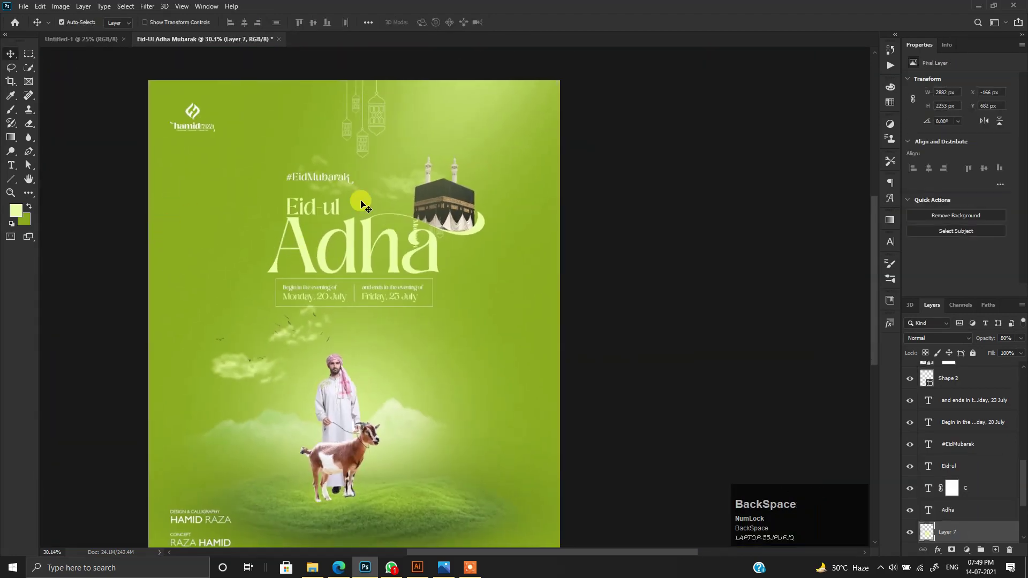
# Scale the hanging lanterns to about 115% and shift them slightly right along the poster's upper edge
pyautogui.scroll(3, 348, 324)
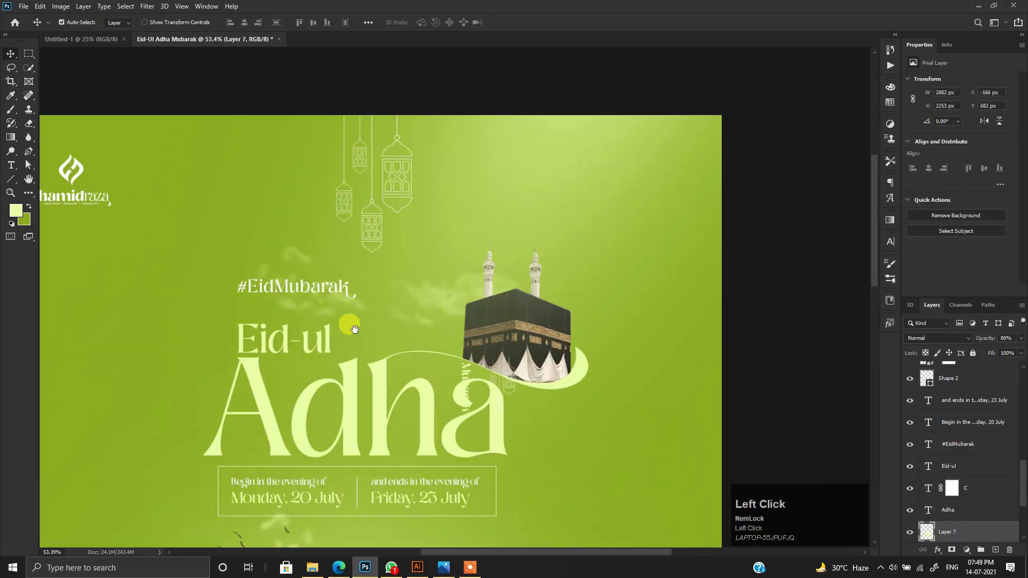
pyautogui.click(375, 230)
pyautogui.hotkey('ctrl', 't')
pyautogui.moveTo(380, 185); pyautogui.dragTo(410, 178)
pyautogui.moveTo(404, 257); pyautogui.dragTo(405, 316)
pyautogui.moveTo(408, 295); pyautogui.dragTo(401, 262)
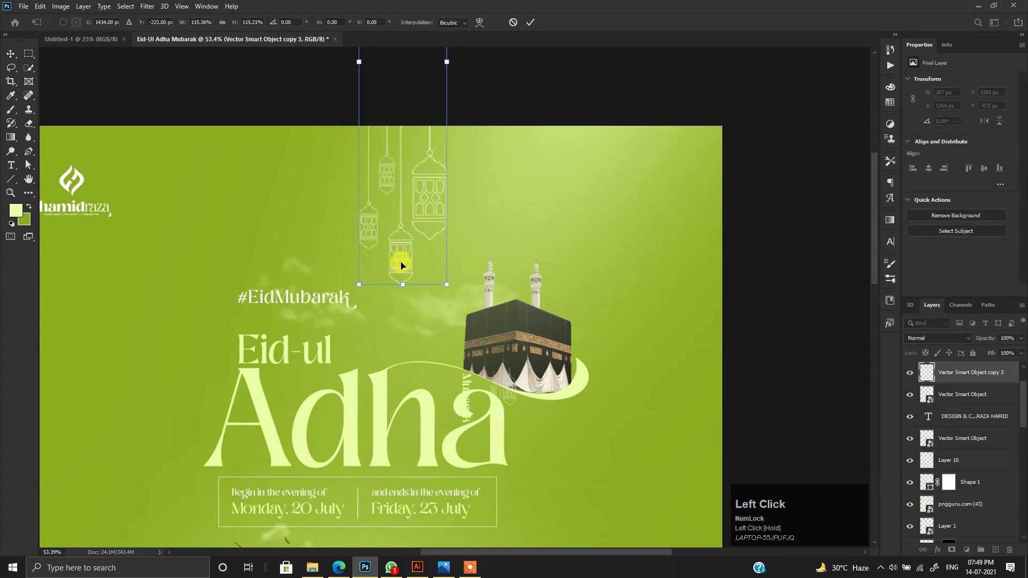
pyautogui.press('Return')
# Lock the cloud layer behind the headline and Kaaba
pyautogui.scroll(-5, 401, 264)
pyautogui.moveTo(385, 319); pyautogui.dragTo(408, 201)
pyautogui.scroll(-1, 386, 279)
pyautogui.scroll(1, 373, 300)
pyautogui.scroll(3, 372, 297)
pyautogui.moveTo(542, 288); pyautogui.dragTo(378, 290)
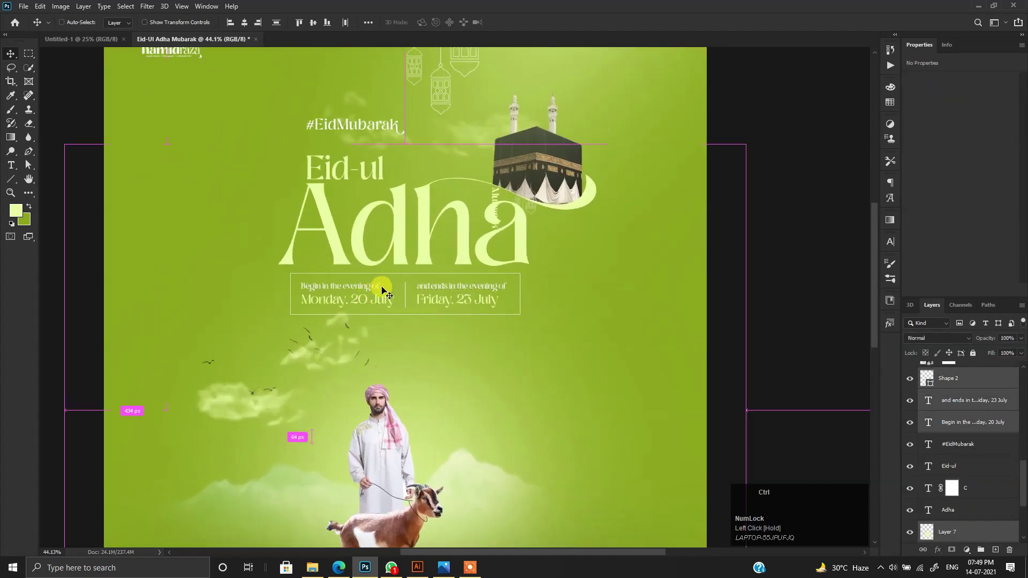
pyautogui.scroll(-3, 382, 287)
pyautogui.scroll(1, 471, 156)
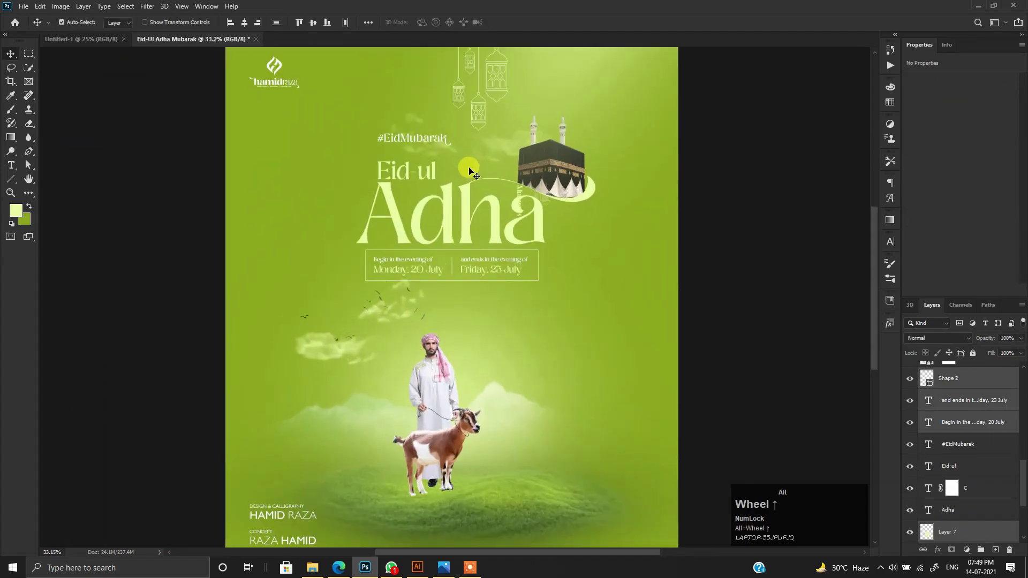
pyautogui.click(494, 172)
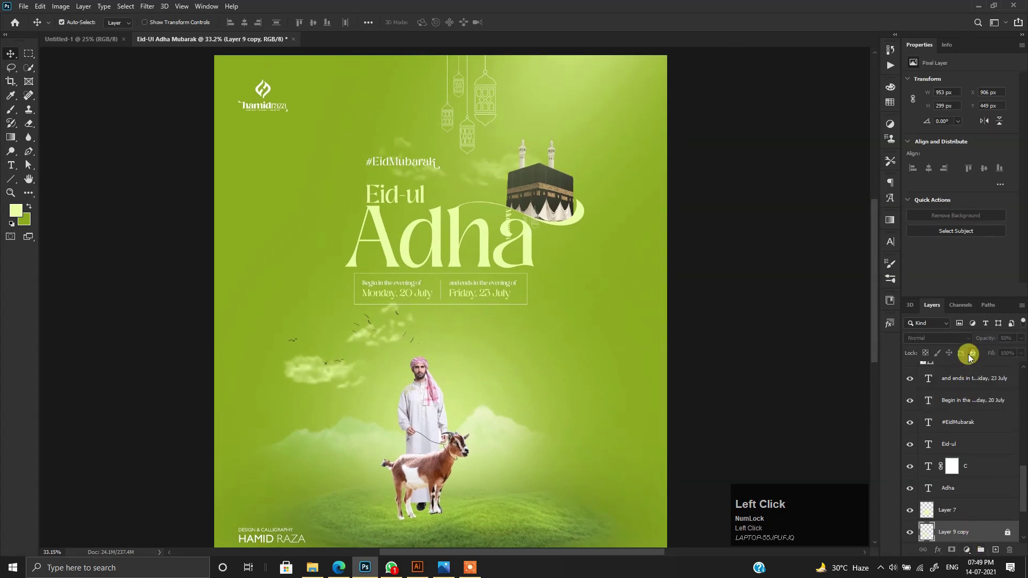
# Select the Eid-ul Adha lettering, Kaaba and date block without #EidMubarak and move them slightly upward
pyautogui.scroll(1, 535, 193)
pyautogui.moveTo(305, 185); pyautogui.dragTo(585, 329)
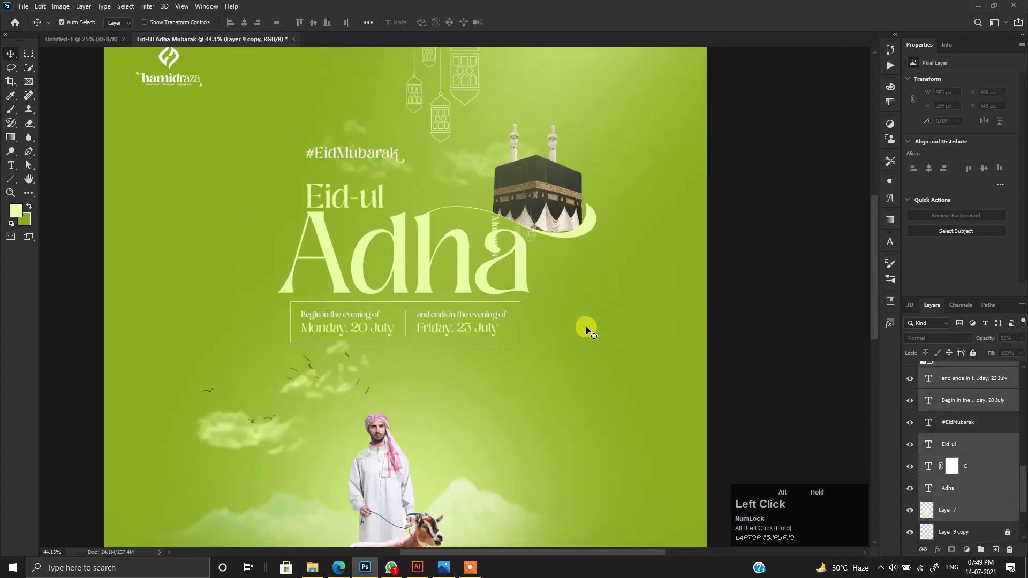
pyautogui.moveTo(422, 271); pyautogui.dragTo(422, 260)
# Move the #EidMubarak text into the poster's upper-right corner, at about X 2035 px, Y 122 px
pyautogui.moveTo(331, 156); pyautogui.dragTo(546, 142)
pyautogui.click(255, 182)
pyautogui.scroll(-5, 254, 182)
pyautogui.click(354, 188)
pyautogui.scroll(1, 355, 188)
pyautogui.scroll(-1, 500, 147)
# Unlock the corner glow layer and reorder it to sit directly above the HARAM SHAREEF layer
pyautogui.click(592, 91)
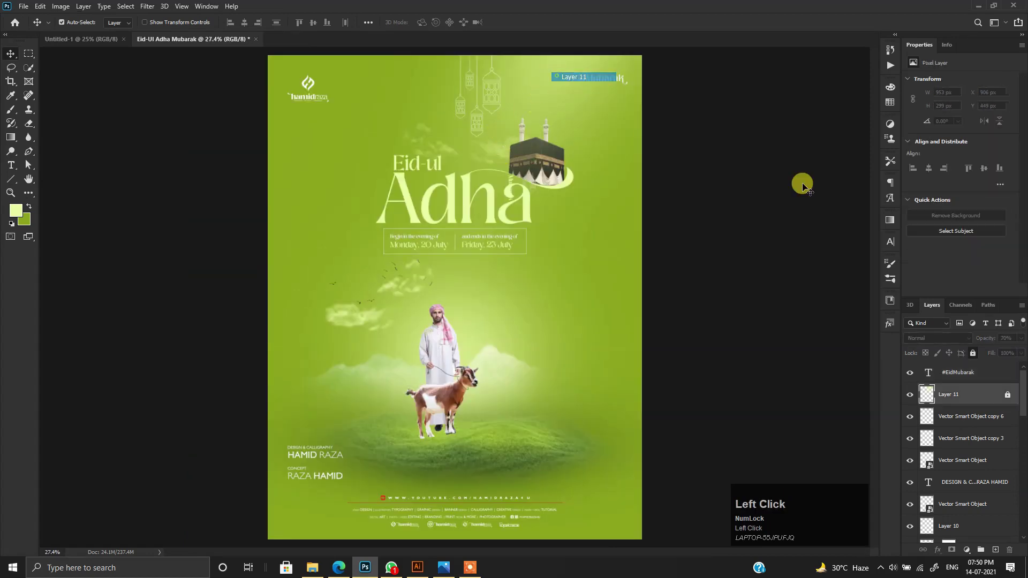
pyautogui.hotkey('ctrl', ']')
pyautogui.hotkey('ctrl', ']')
pyautogui.hotkey('ctrl', ']')
pyautogui.hotkey('ctrl', ']')
pyautogui.hotkey('ctrl', ']')
pyautogui.hotkey('ctrl', ']')
pyautogui.hotkey('ctrl', ']')
pyautogui.hotkey('ctrl', ']')
pyautogui.hotkey('ctrl', ']')
pyautogui.hotkey('ctrl', ']')
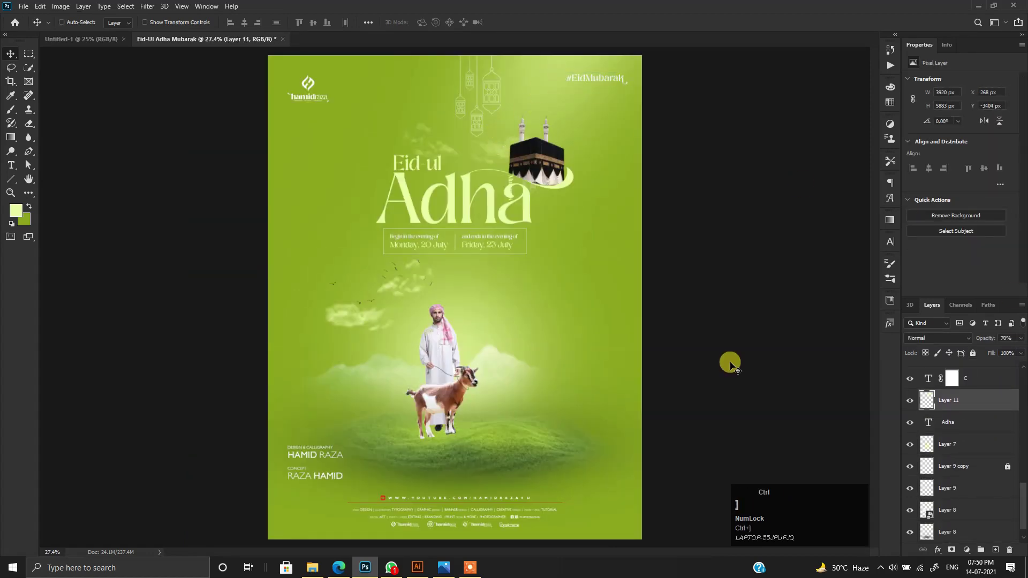
pyautogui.hotkey('ctrl', '[')
pyautogui.hotkey('ctrl', ']')
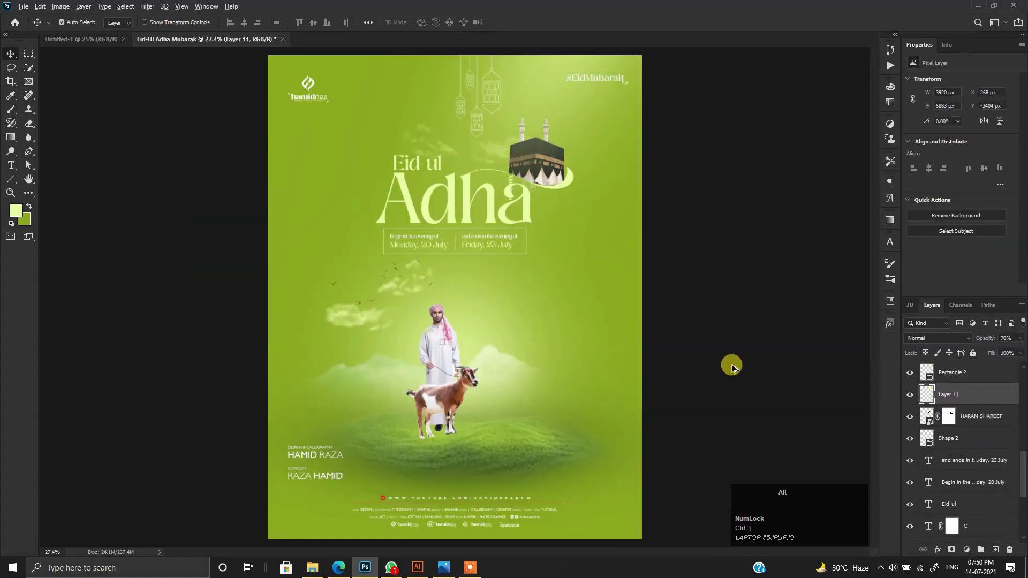
pyautogui.scroll(-1, 578, 316)
pyautogui.scroll(2, 555, 310)
pyautogui.scroll(-2, 516, 321)
pyautogui.scroll(1, 515, 321)
pyautogui.scroll(1, 514, 321)
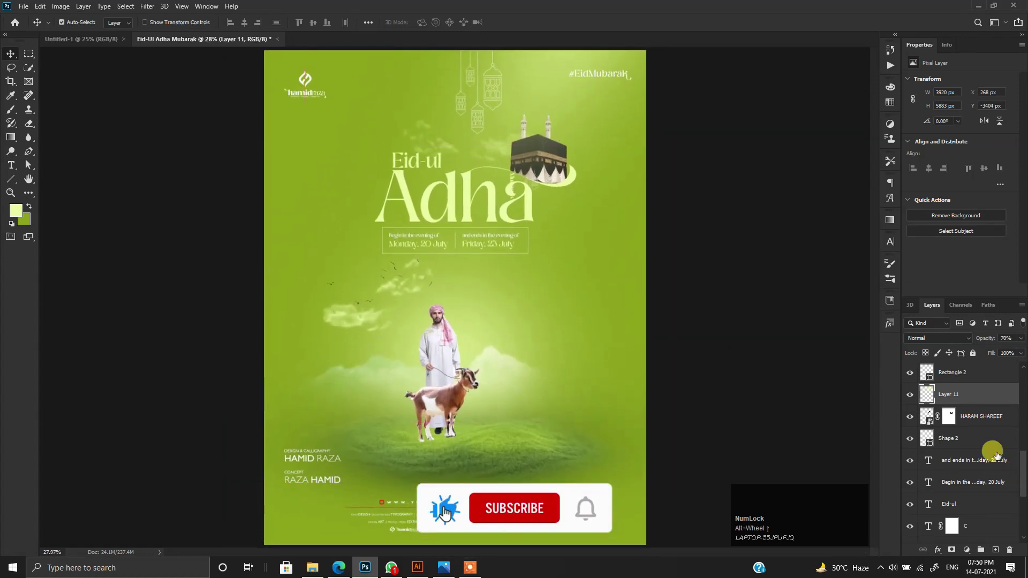
# Add a Color Lookup adjustment above #EidMubarak with the Crisp_Warm.look 3DLUT, set it to 20% opacity and compare the effect
pyautogui.scroll(5, 972, 407)
pyautogui.click(949, 548)
pyautogui.click(964, 479)
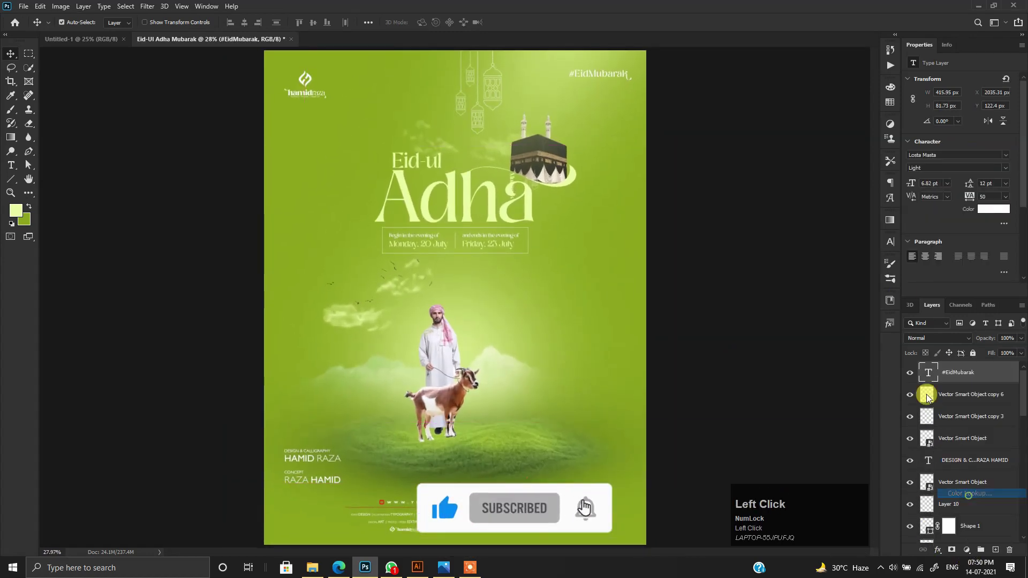
pyautogui.press('Down')
pyautogui.press('Down')
pyautogui.press('Down')
pyautogui.press('Down')
pyautogui.press('Down')
pyautogui.press('Down')
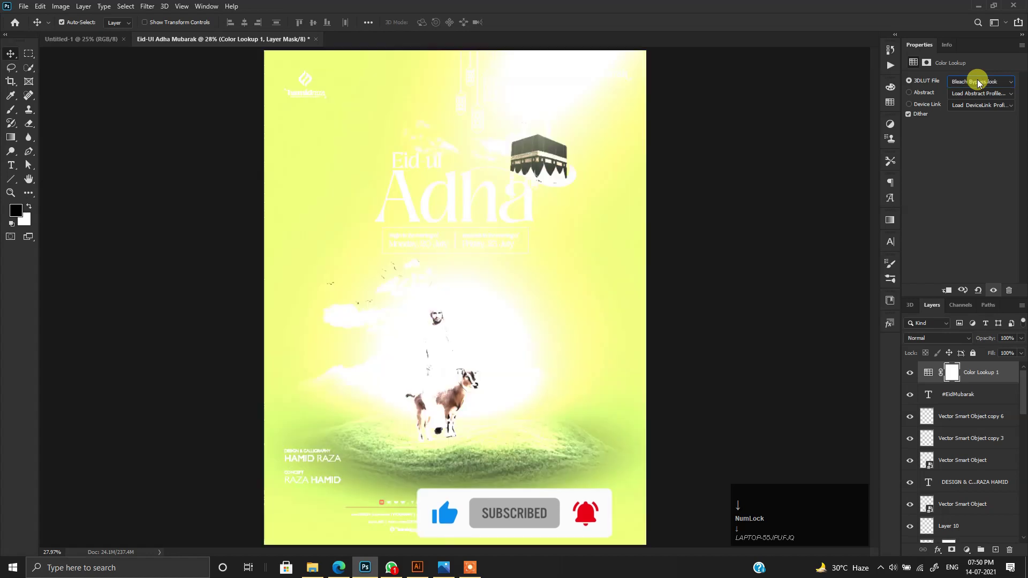
pyautogui.press('Up')
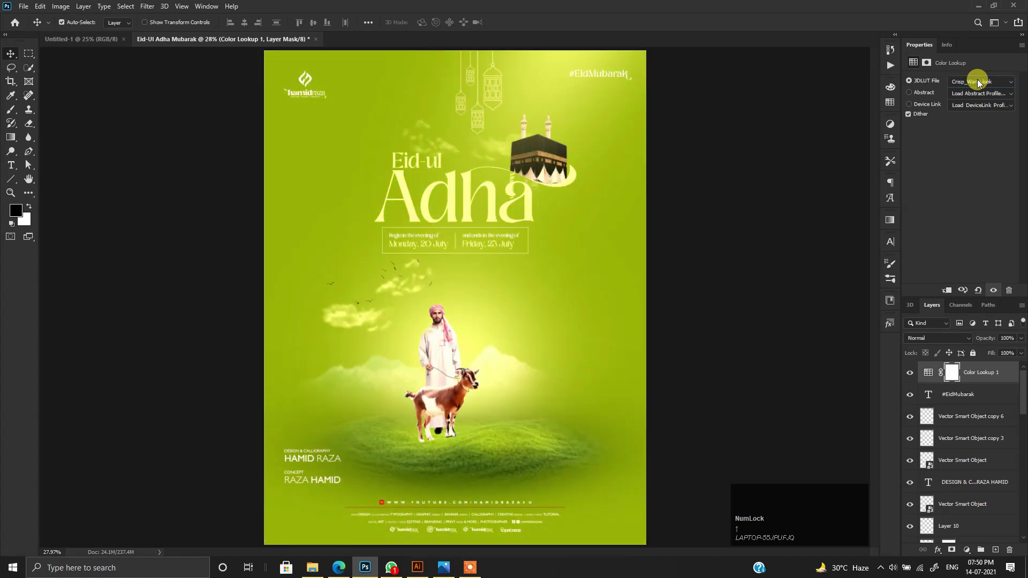
pyautogui.press('2')
pyautogui.click(909, 372)
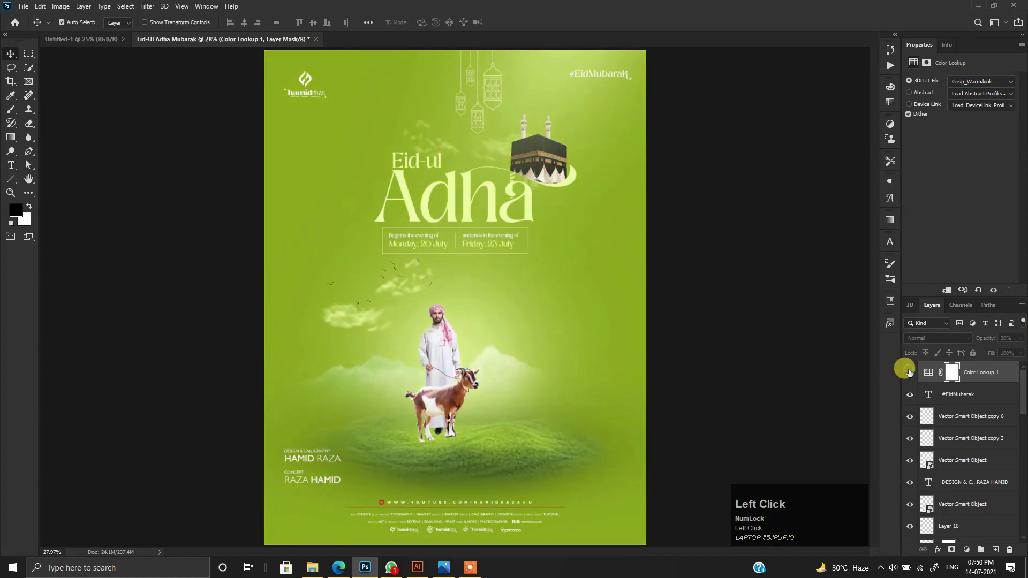
# Add a Levels adjustment at the top of the layer stack with black input 11 and a slightly lowered white input
pyautogui.click(973, 550)
pyautogui.click(988, 408)
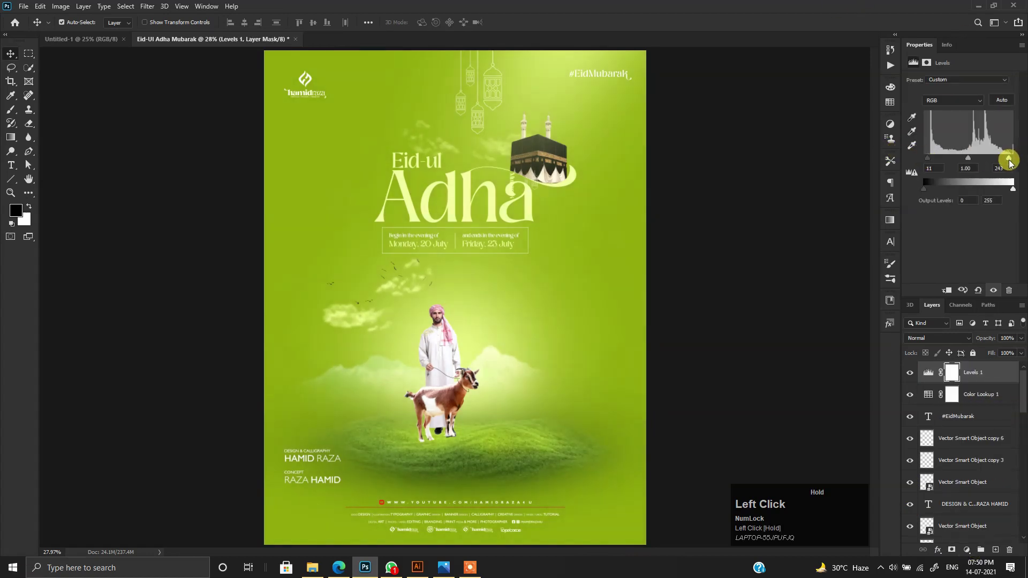
pyautogui.moveTo(1010, 161); pyautogui.dragTo(1010, 161)
pyautogui.keyDown('ctrl'); pyautogui.click(714, 246); pyautogui.keyUp('ctrl')
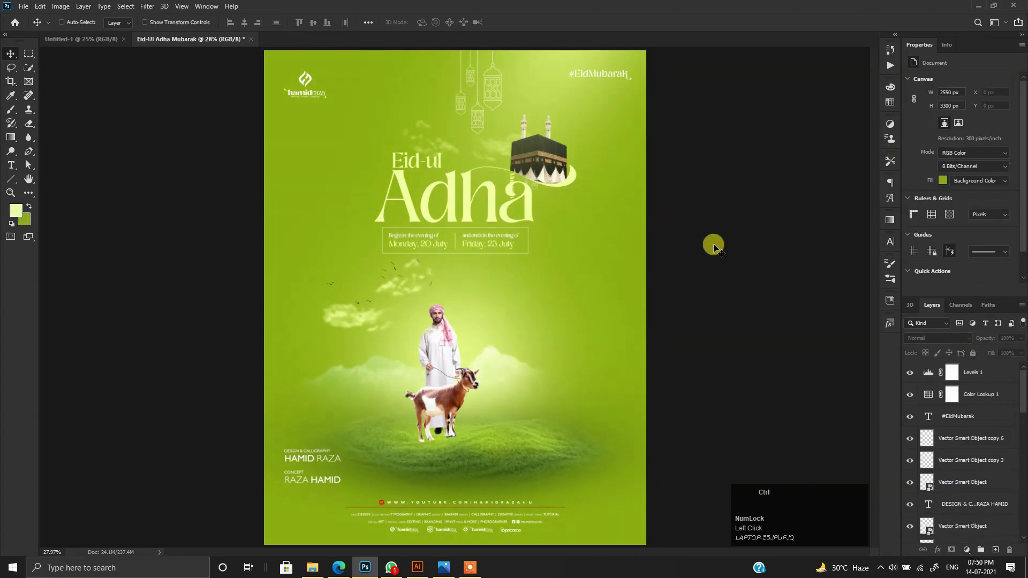
# Show the poster in full-screen mode, fitted to the screen, to review the overall design
pyautogui.press('f')
pyautogui.press('f')
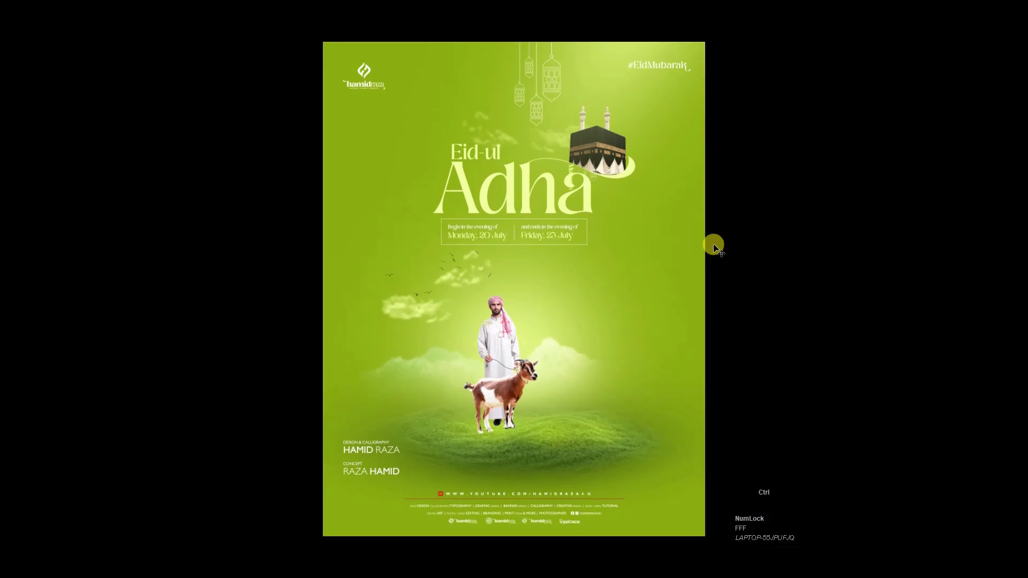
pyautogui.hotkey('ctrl', '0')
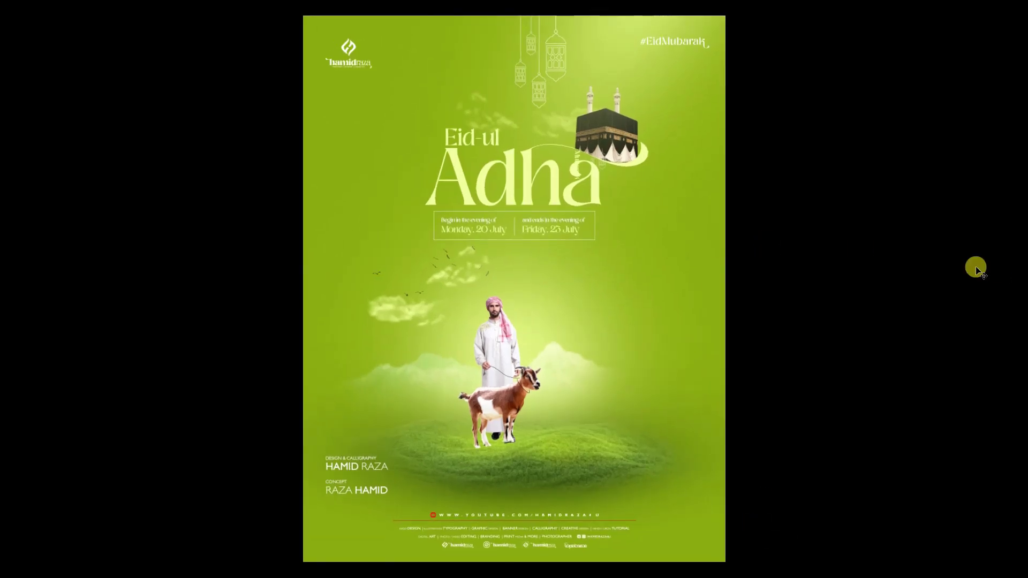